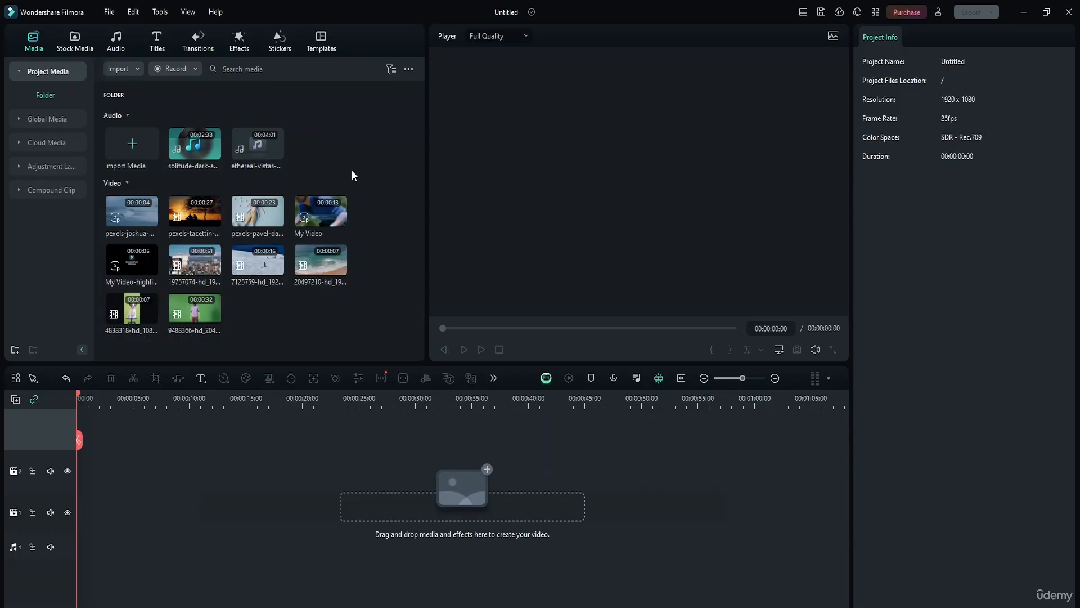
Place the snow slope clip at the start of video track 2, followed directly by the beach clip 20497210-hd_1920_1080_50fps
left_click_drag(251, 265, 124, 470)
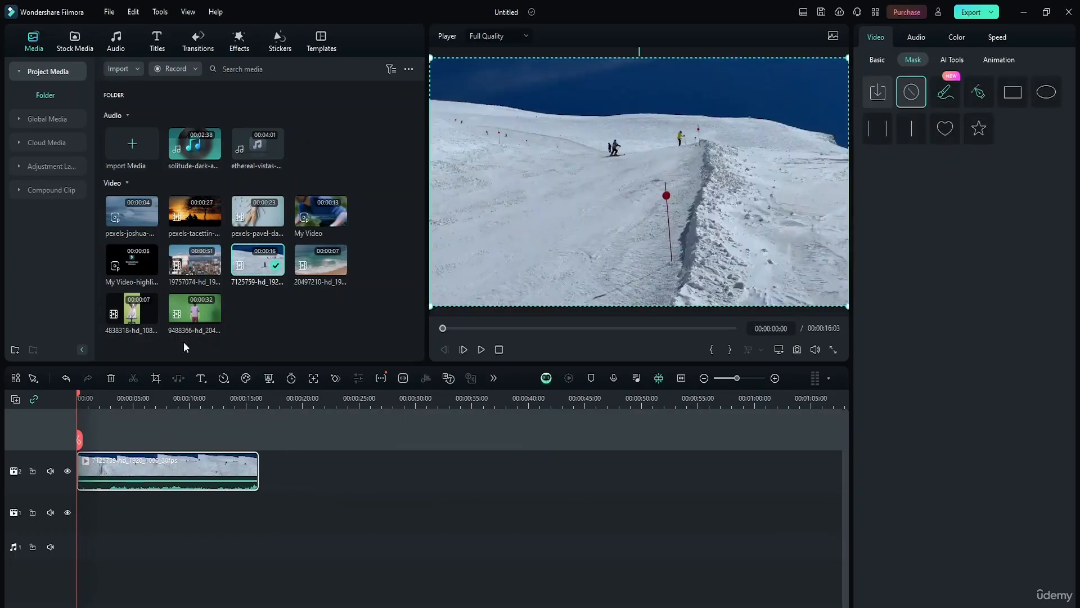
left_click_drag(320, 260, 258, 477)
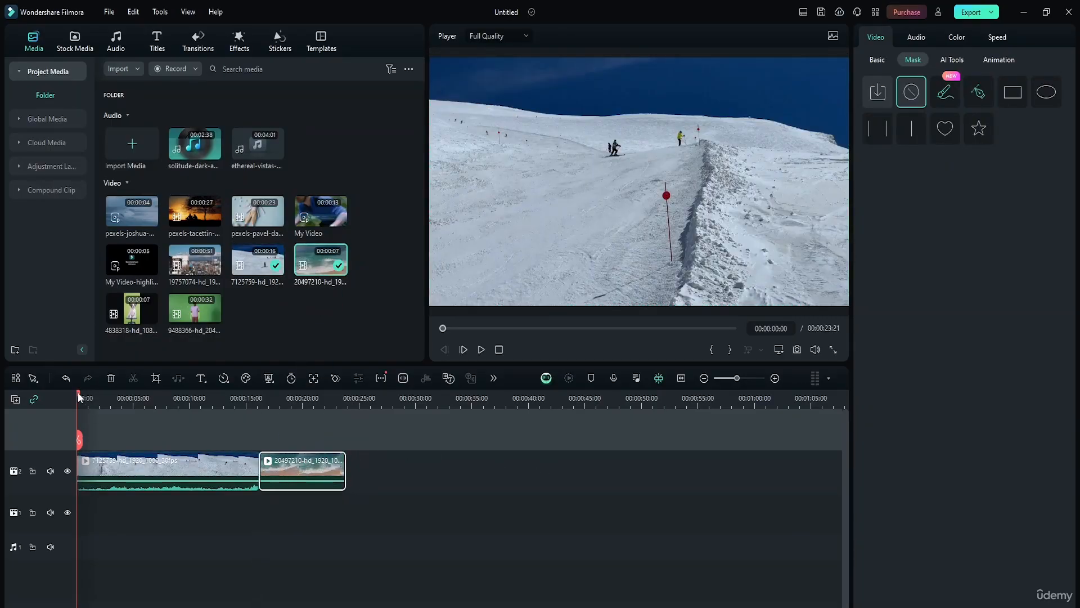
Play the timeline across the hard cut between the snow and beach clips and show the beach clip's basic properties
left_click_drag(82, 399, 228, 408)
key("space")
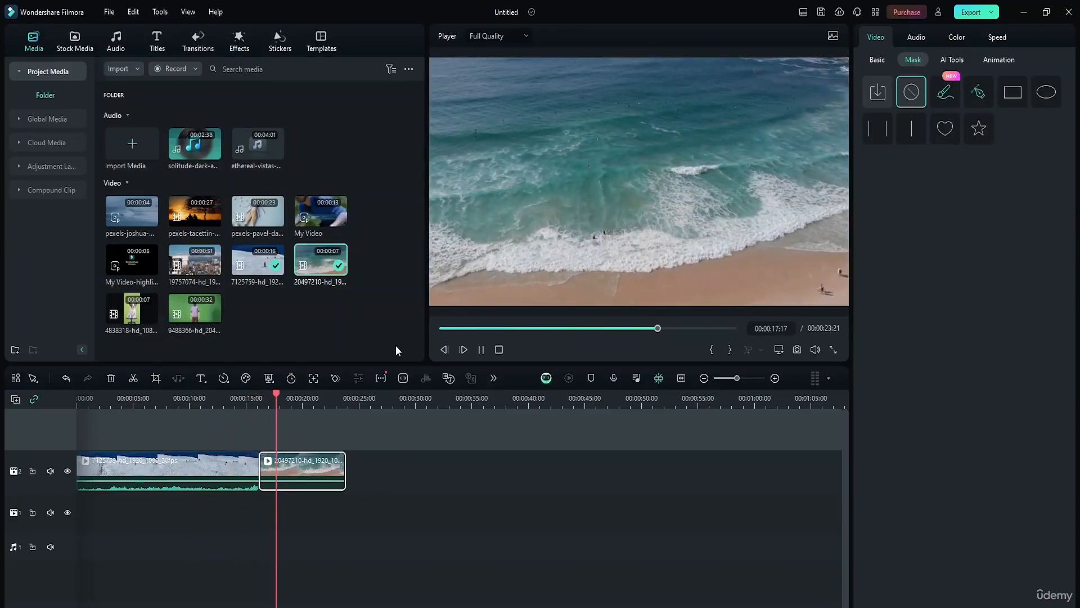
key("space")
left_click(883, 66)
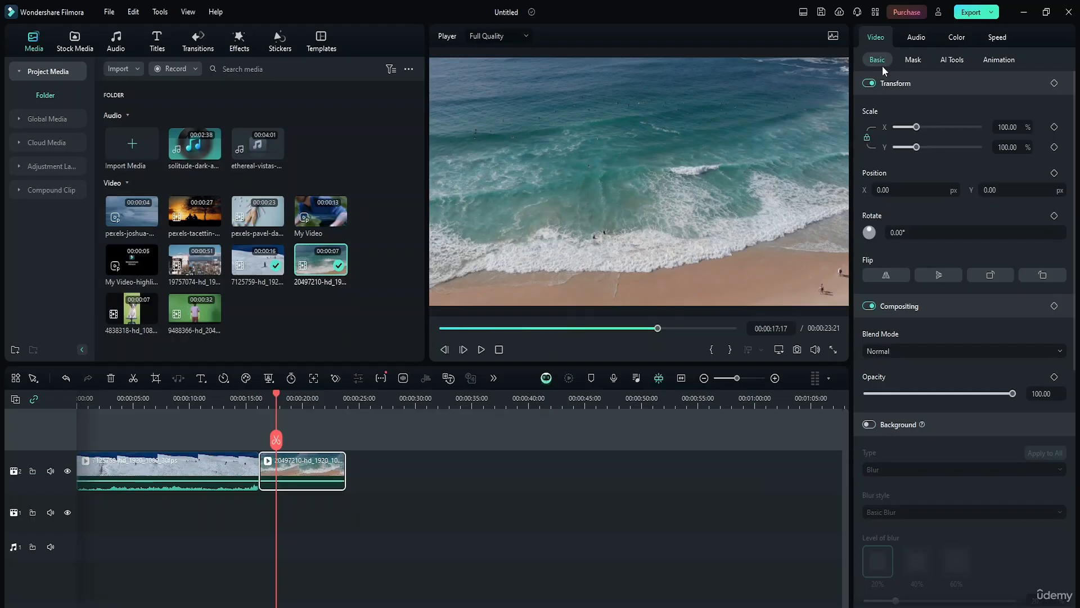
Look through the transitions library, including the favorites, material packs and audio transitions
left_click(204, 50)
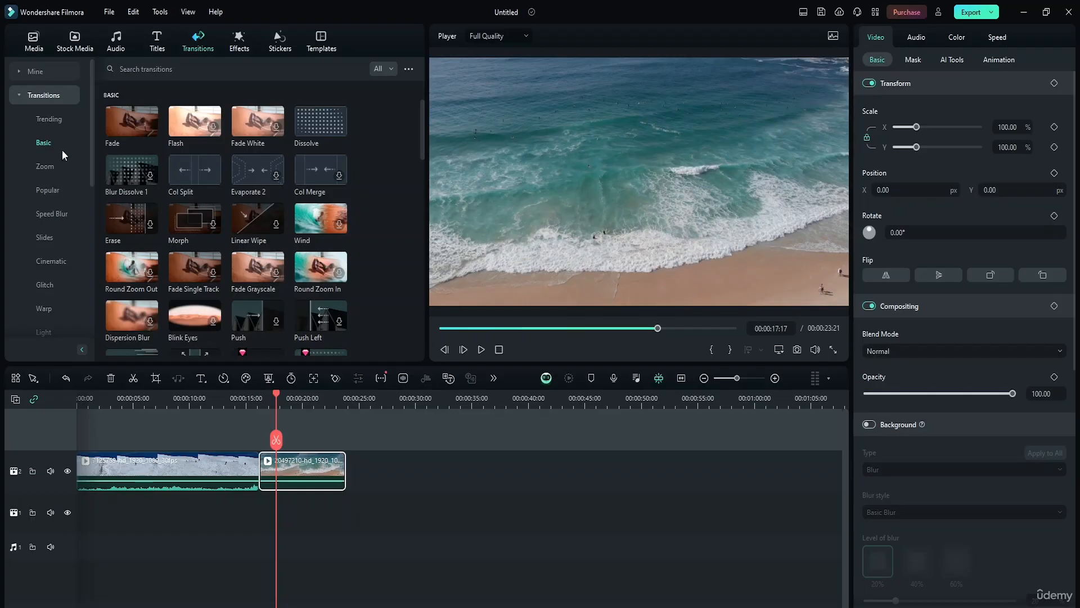
scroll(58, 140, "down", 5)
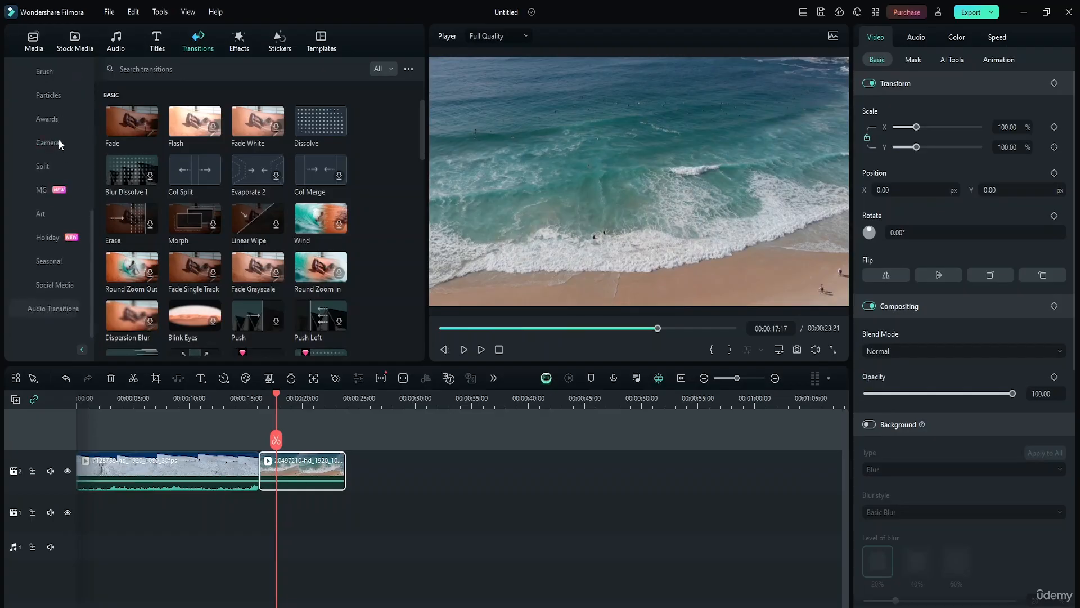
scroll(58, 140, "up", 5)
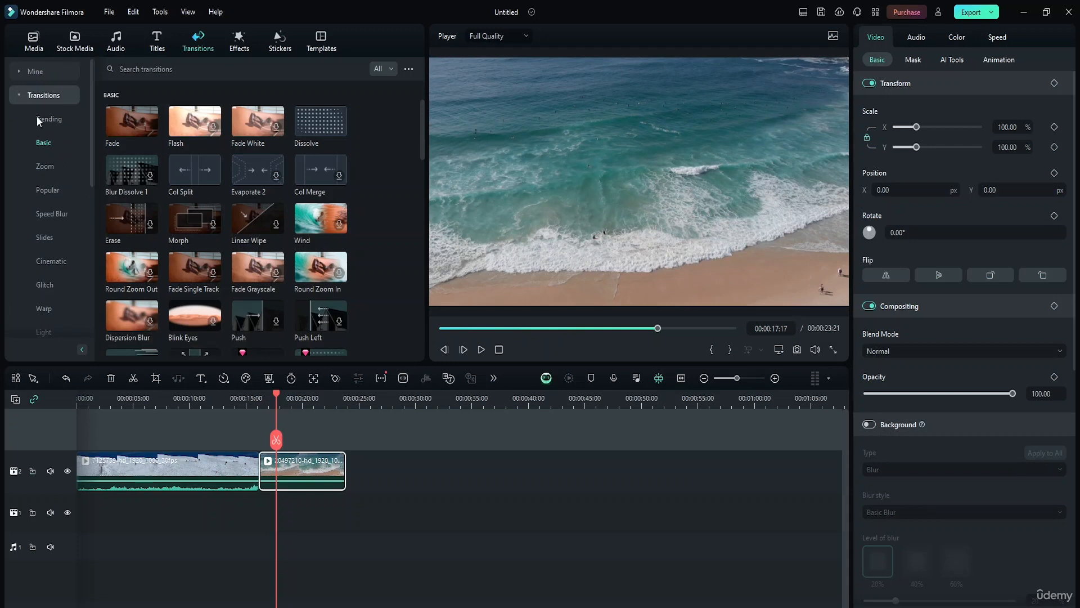
left_click(18, 95)
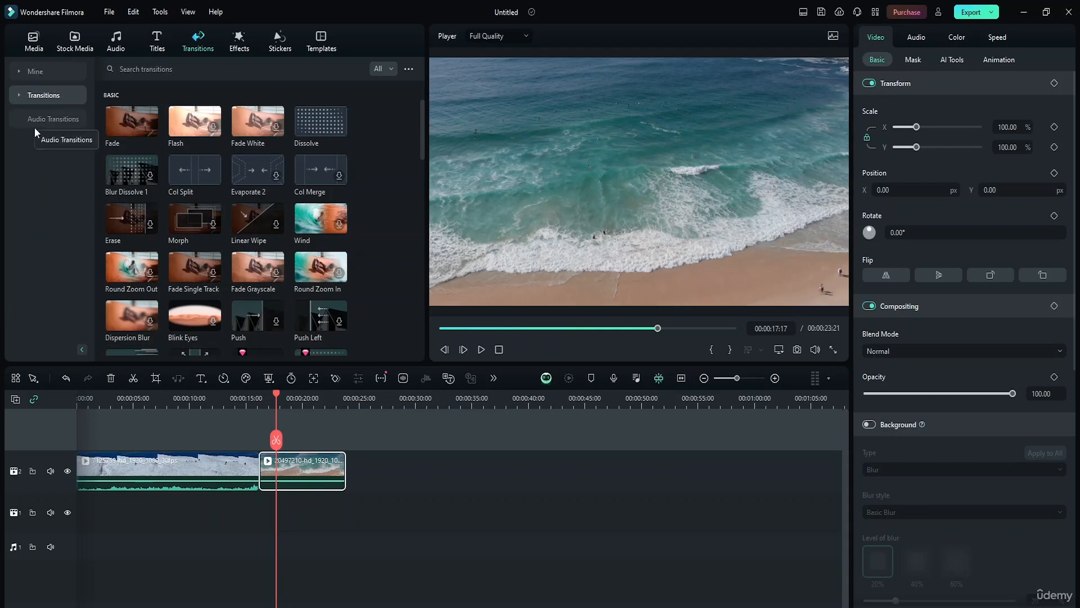
left_click(22, 72)
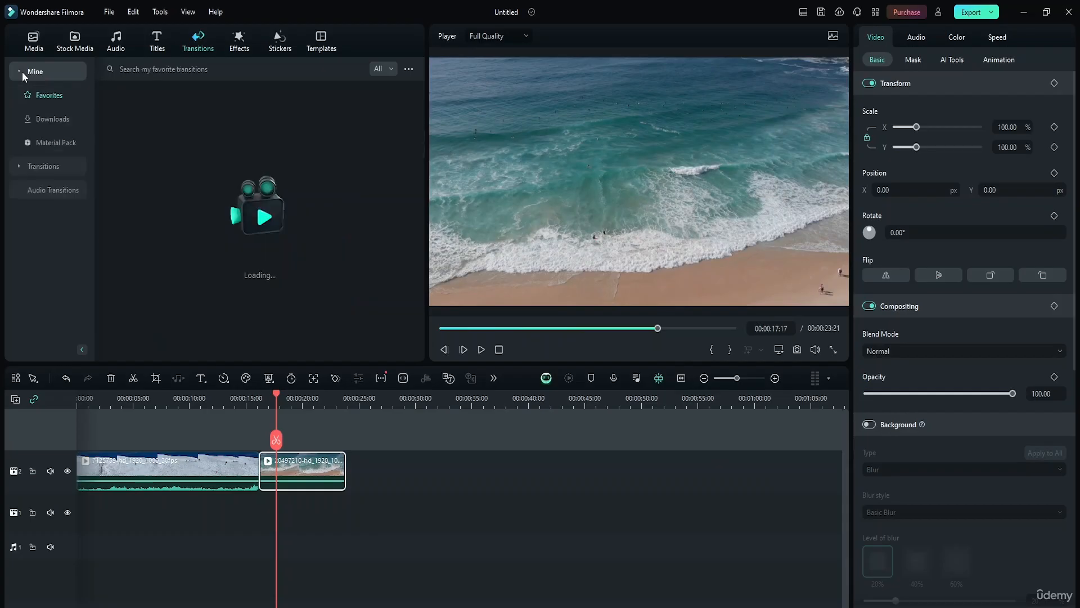
left_click(58, 142)
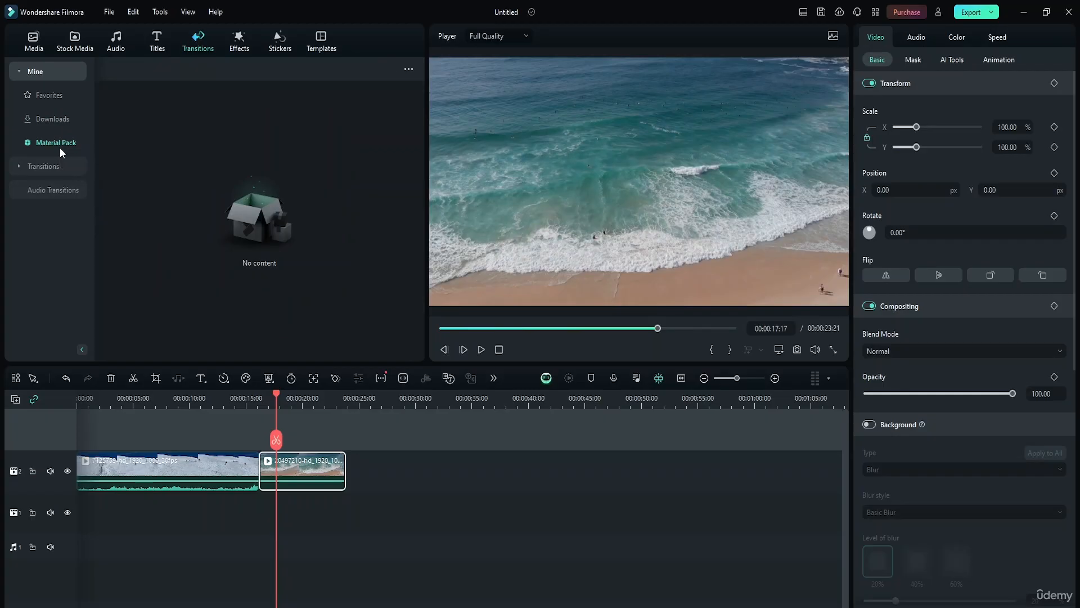
left_click(56, 100)
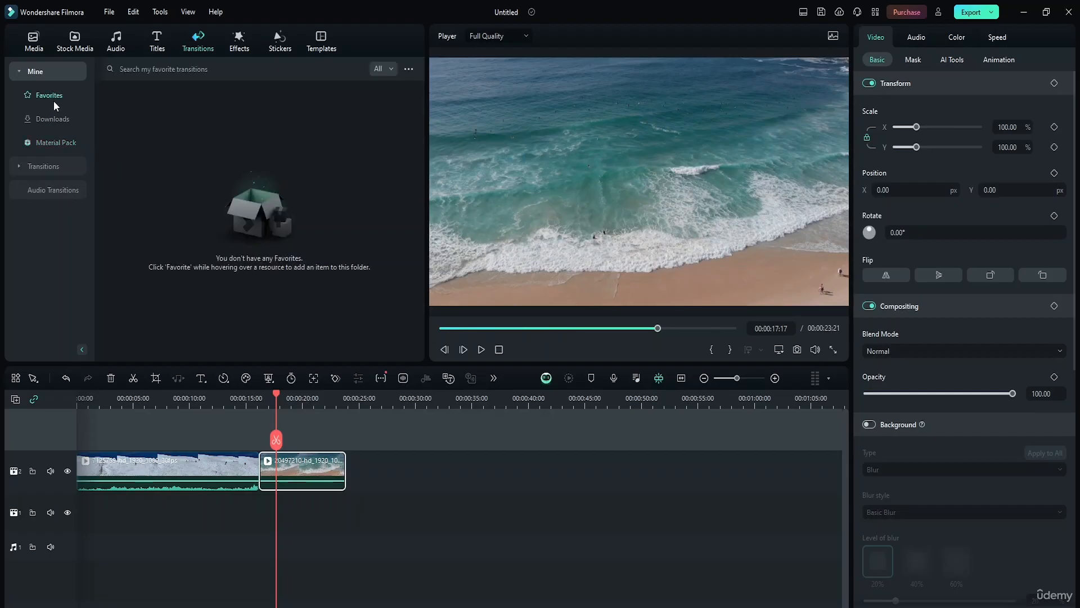
left_click(21, 74)
left_click(39, 119)
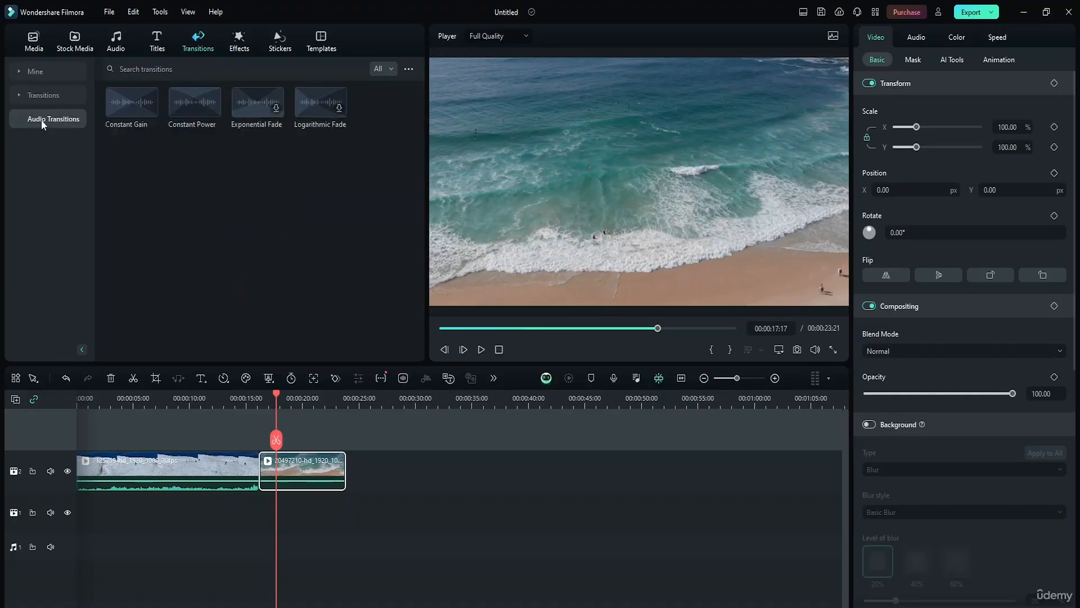
Browse the video transition categories, such as Trending, Popular, Speed Blur, Cinematic, Light, Particles and Camera
left_click(45, 100)
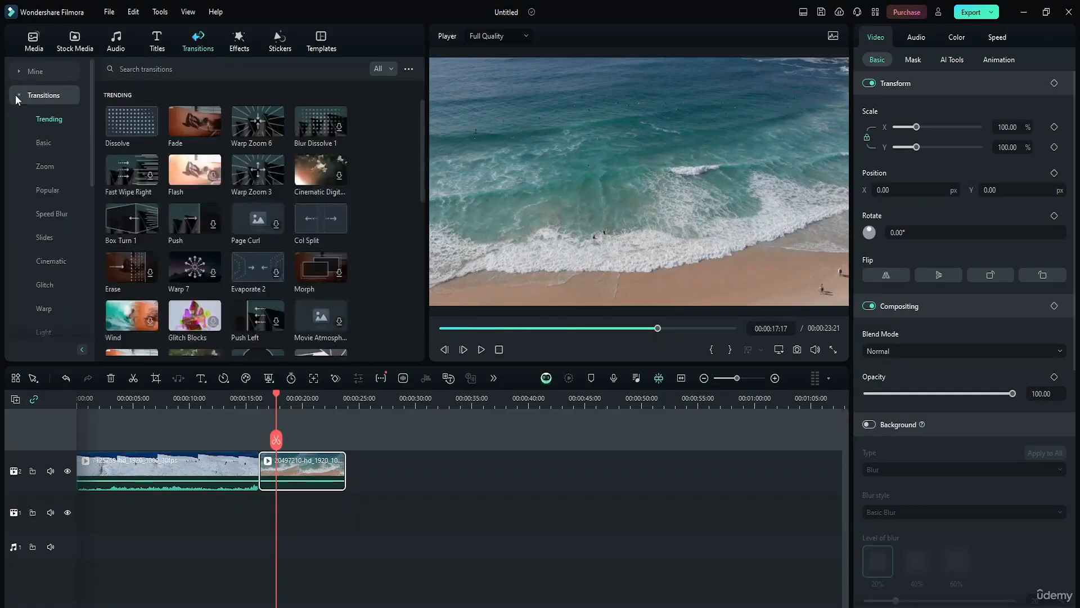
scroll(74, 170, "down", 5)
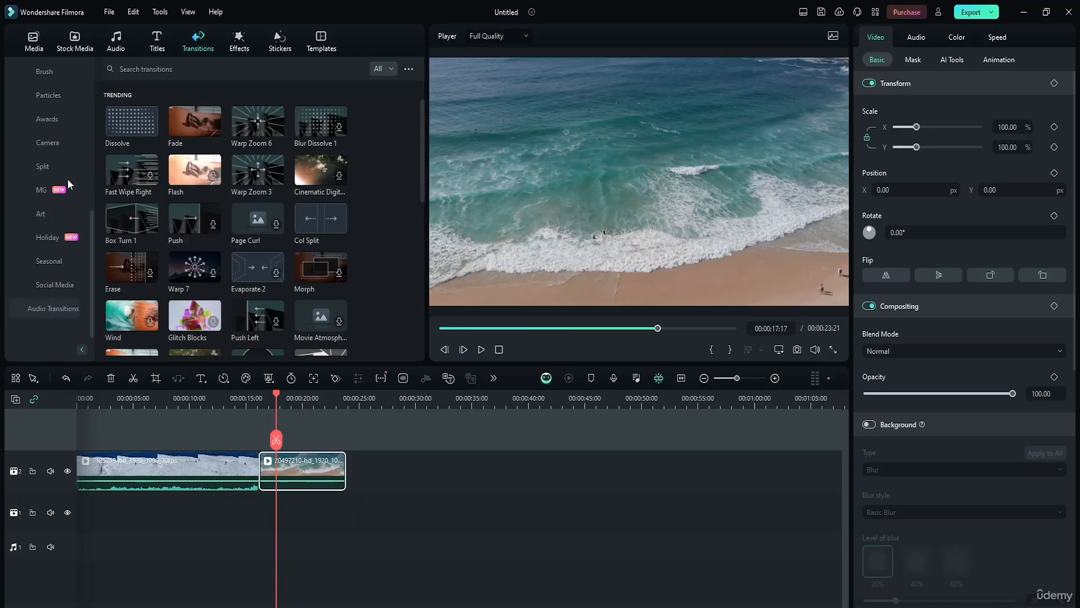
scroll(51, 194, "up", 5)
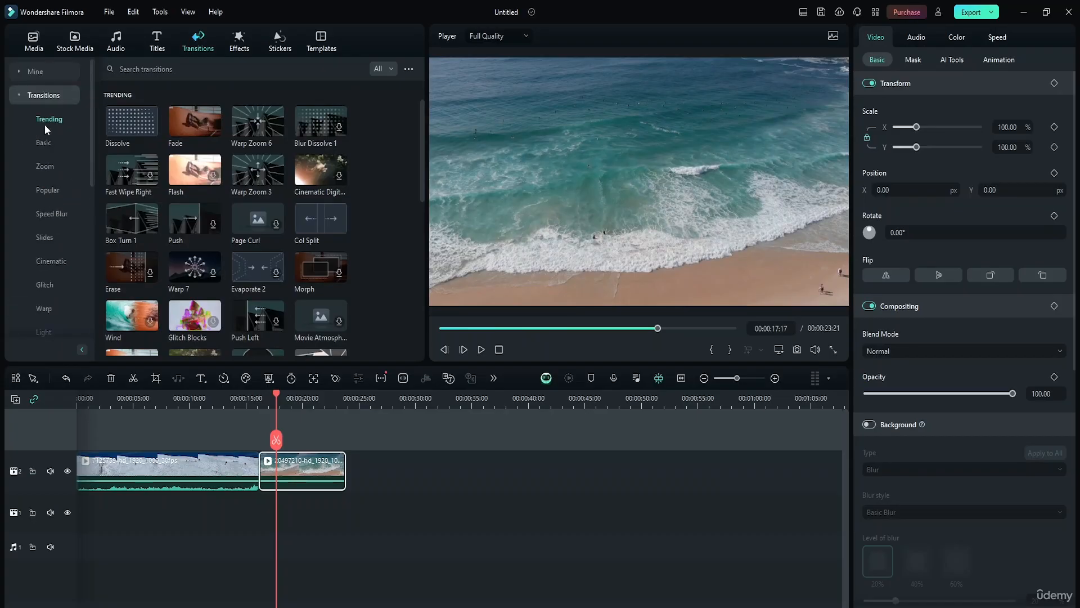
left_click(43, 151)
left_click(55, 191)
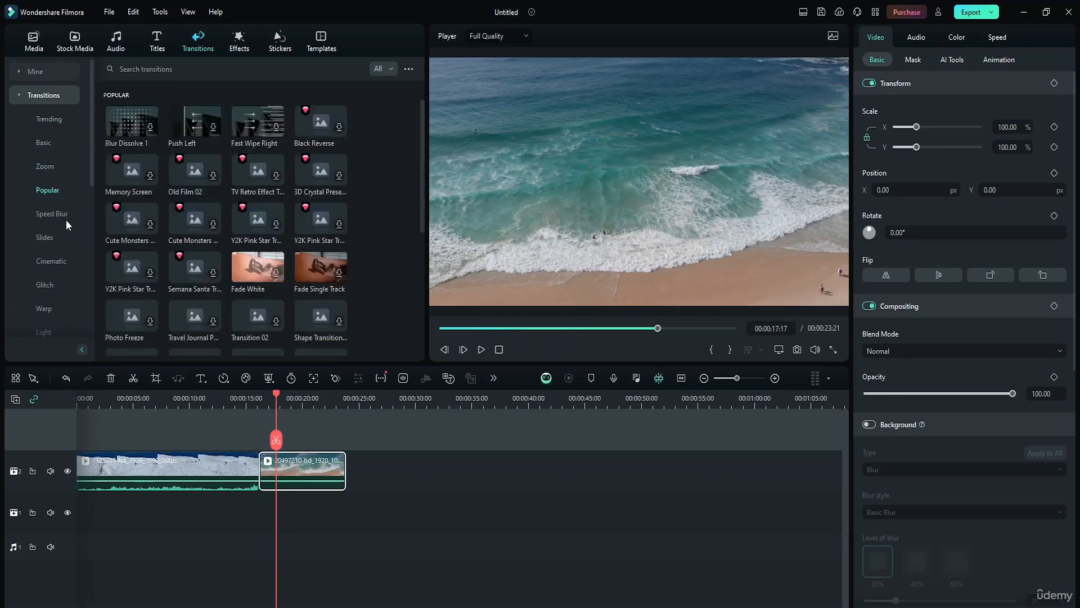
left_click(66, 220)
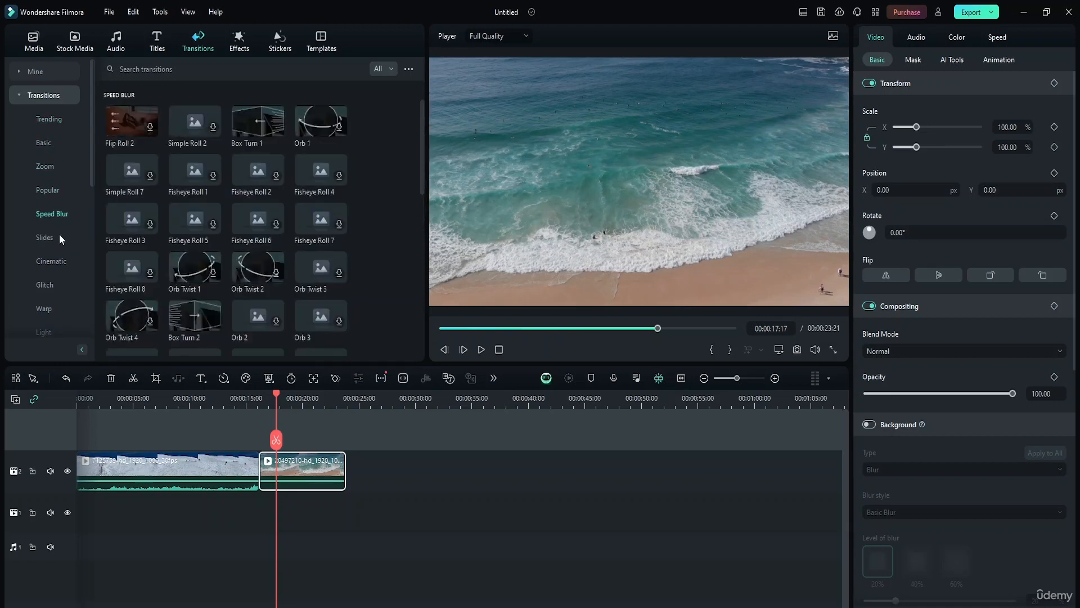
left_click(59, 235)
left_click(72, 260)
scroll(73, 265, "down", 3)
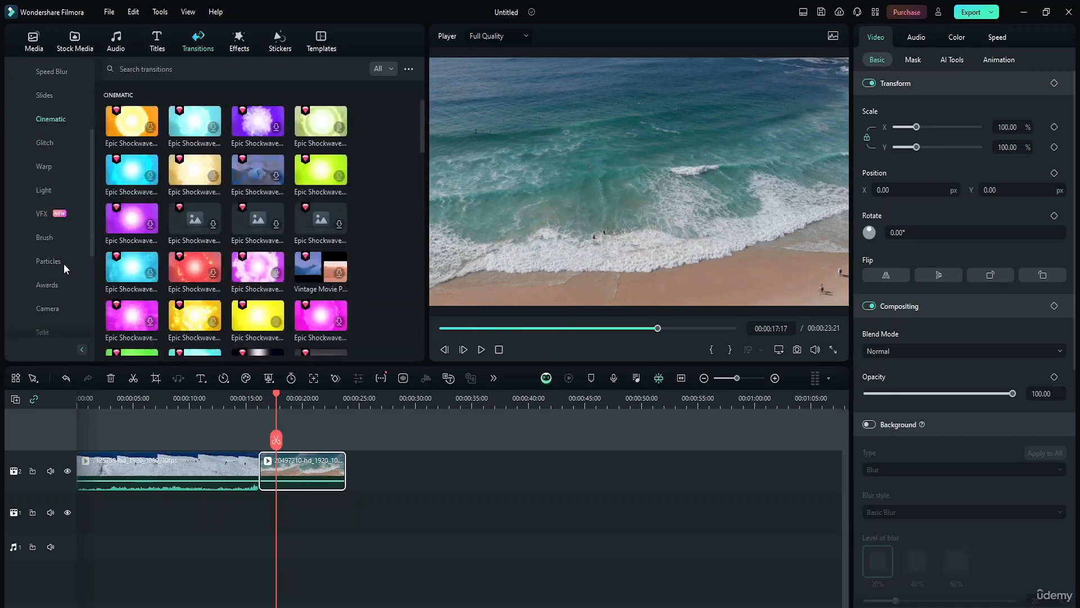
left_click(48, 214)
left_click(59, 179)
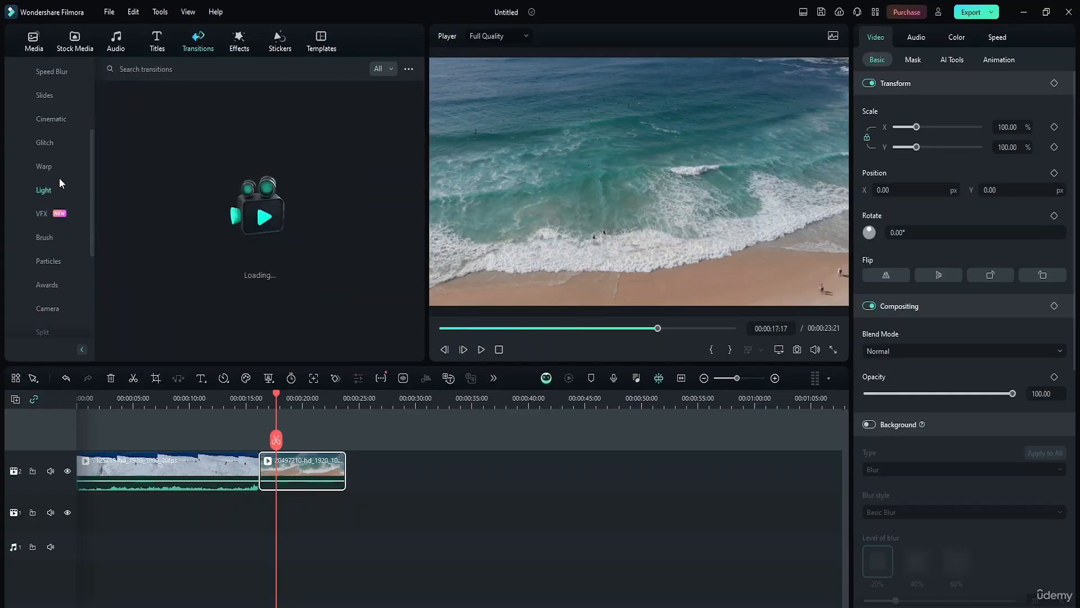
left_click(59, 145)
left_click(52, 285)
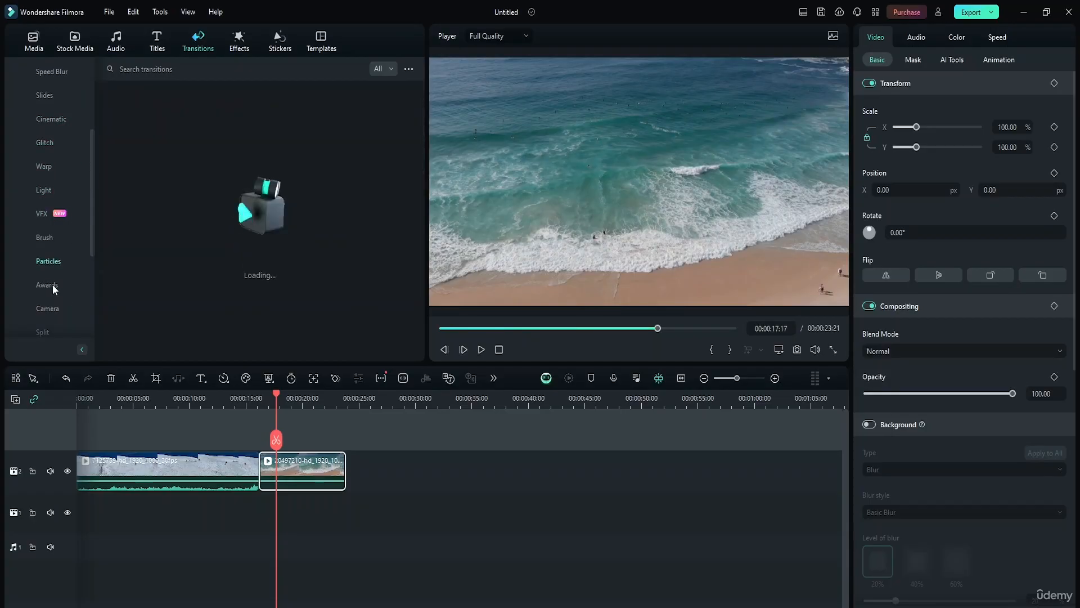
left_click(60, 313)
scroll(61, 313, "down", 3)
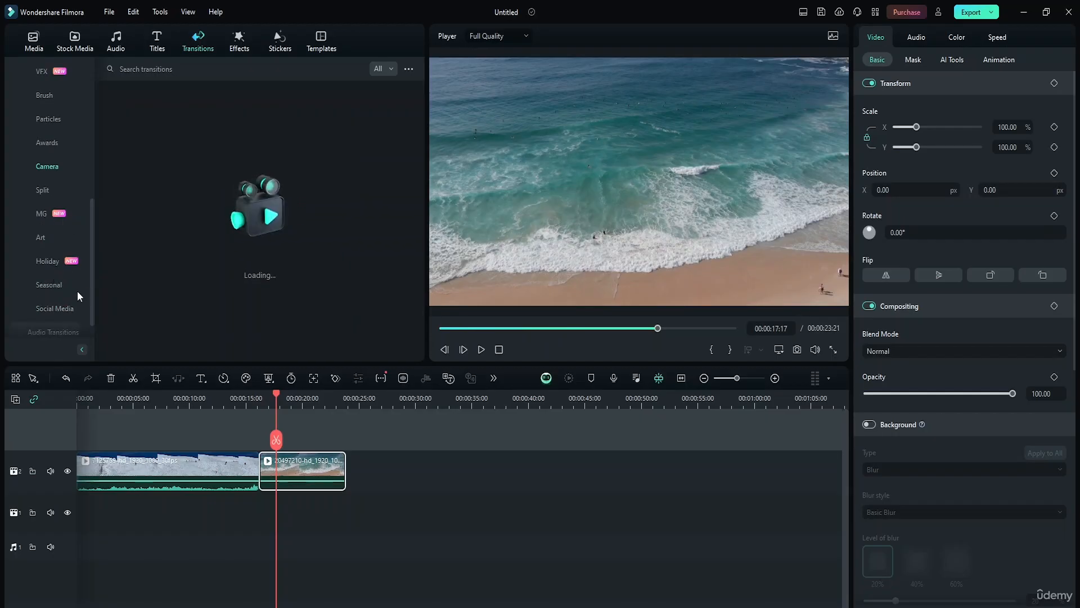
scroll(68, 298, "up", 6)
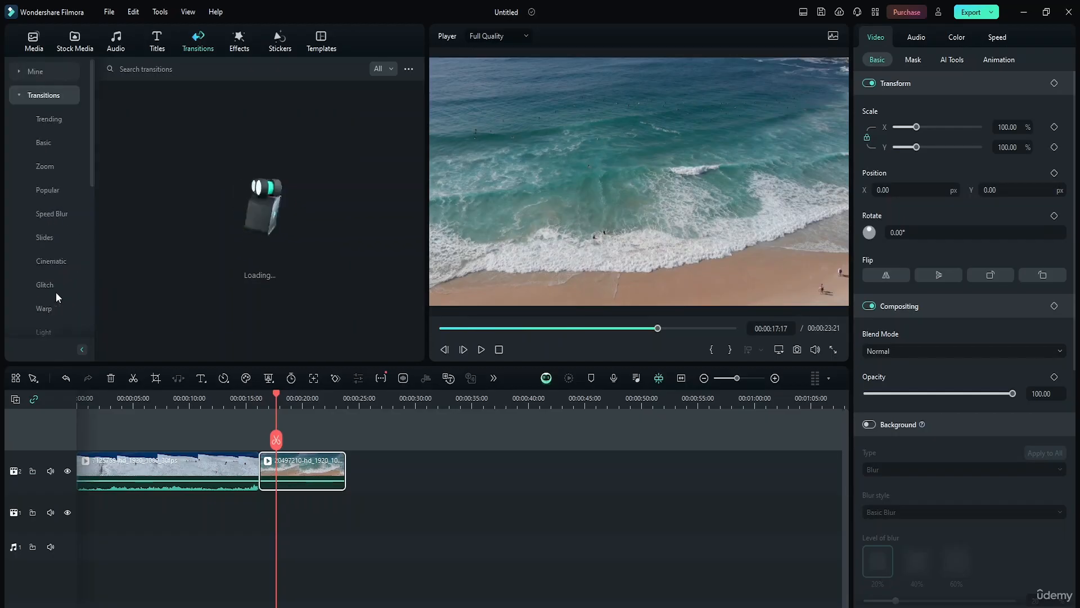
Apply the Fade transition from the Basic category to the cut between the snow and beach clips
left_click(54, 128)
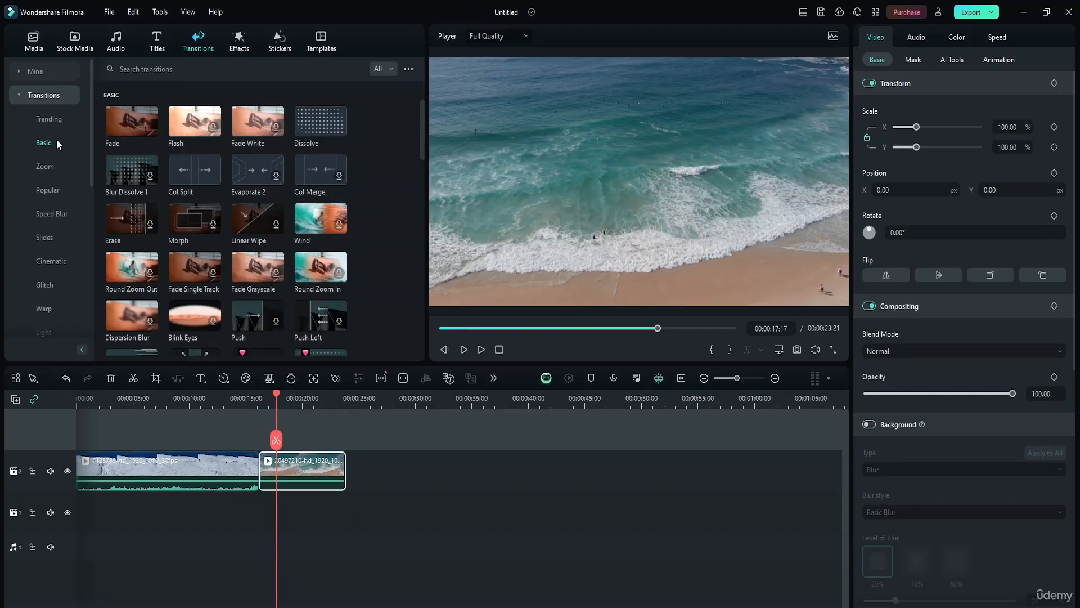
left_click_drag(277, 393, 253, 397)
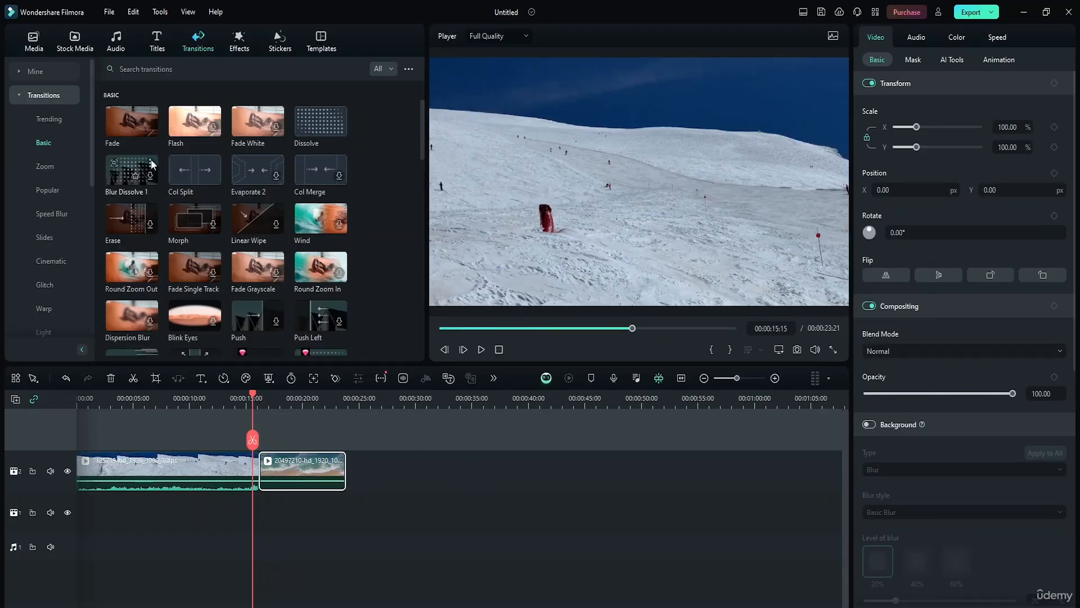
mouse_move(138, 120)
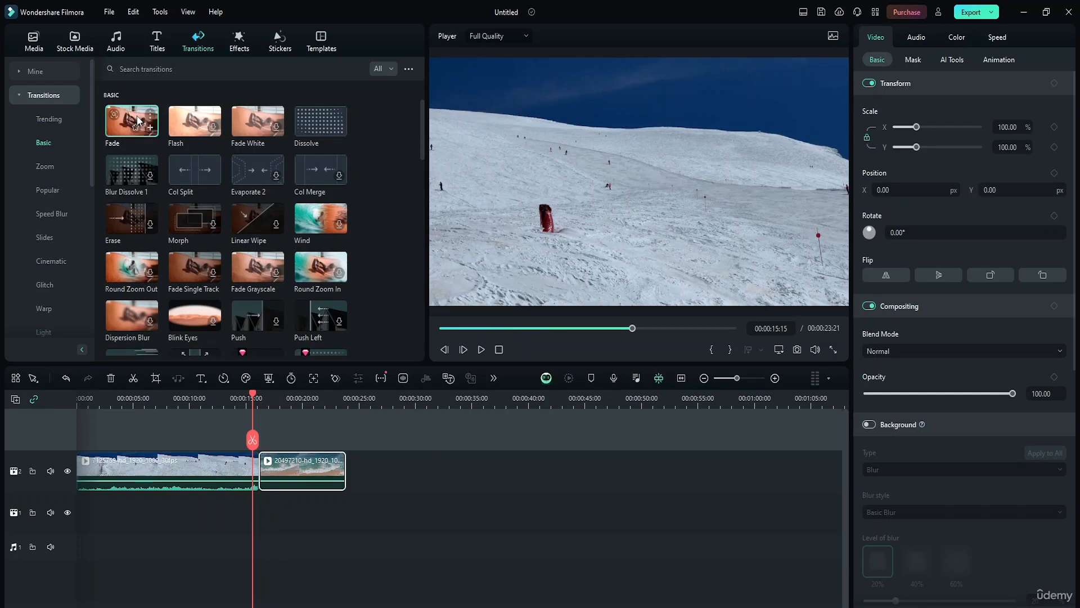
left_click_drag(137, 119, 257, 484)
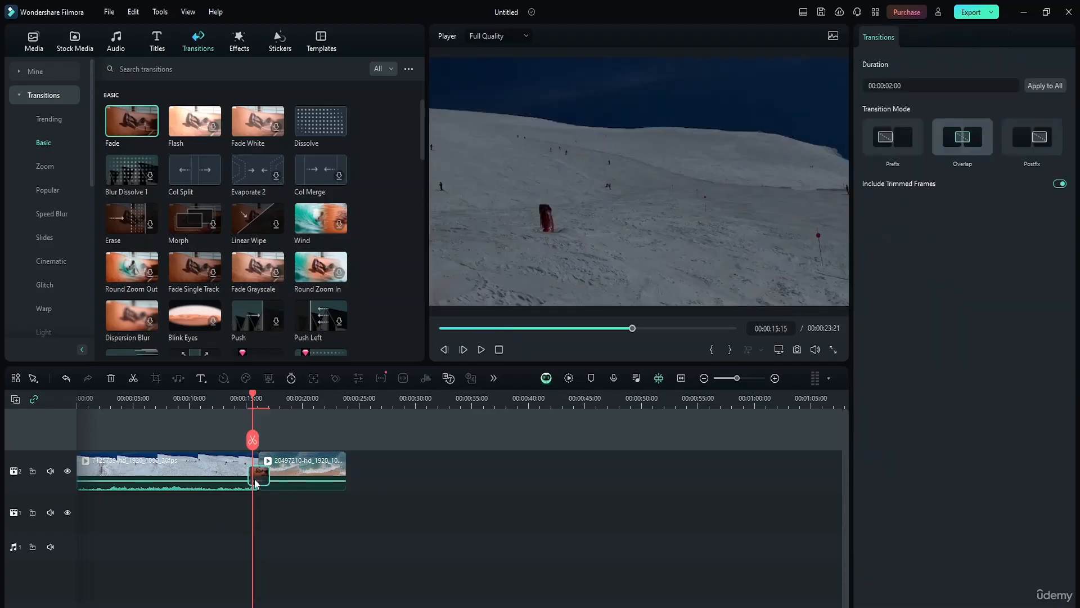
Examine the Fade transition's placement on the timeline and its duration and mode settings
left_click_drag(251, 390, 242, 394)
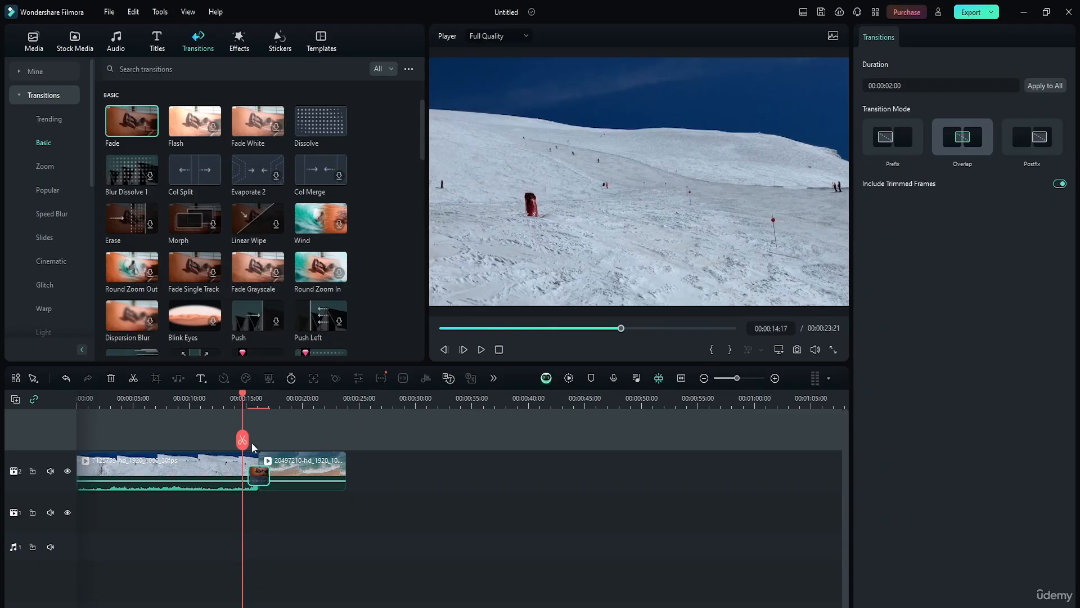
scroll(371, 484, "up", 4)
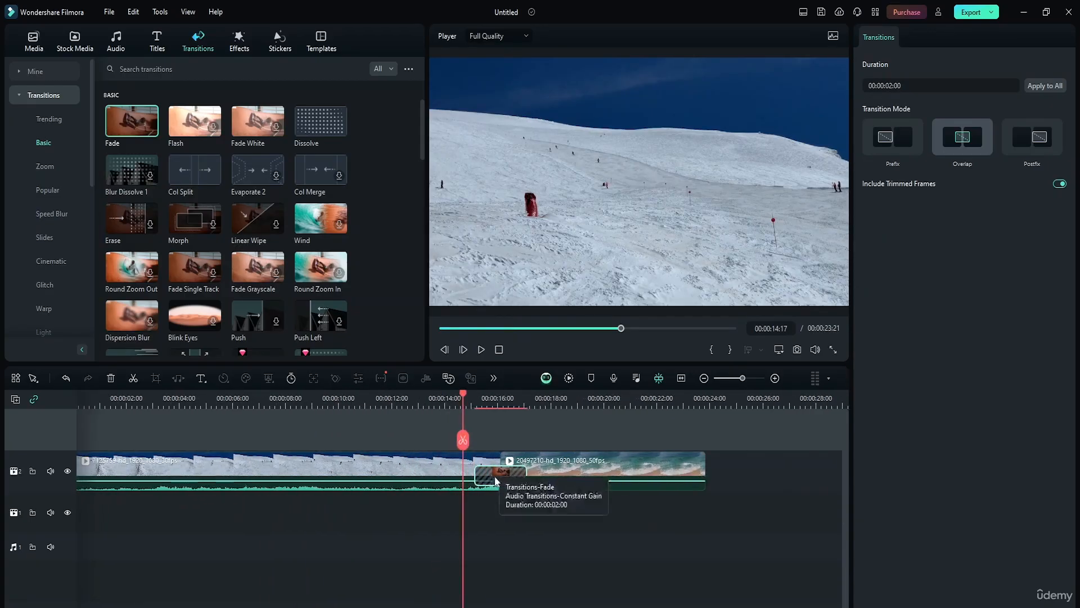
scroll(502, 475, "down", 4)
scroll(421, 477, "down", 1)
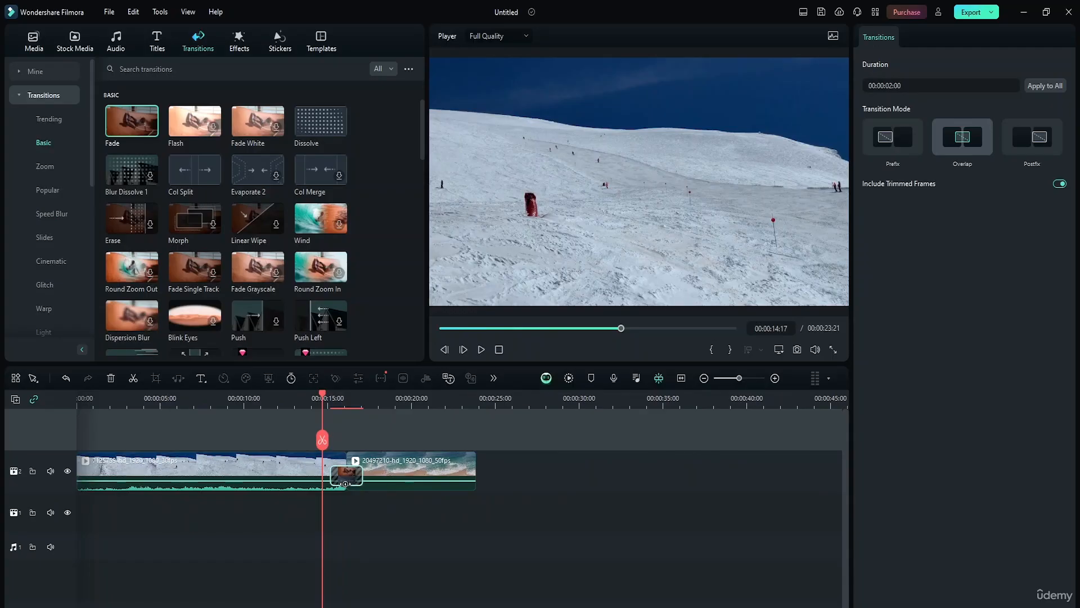
left_click(344, 484)
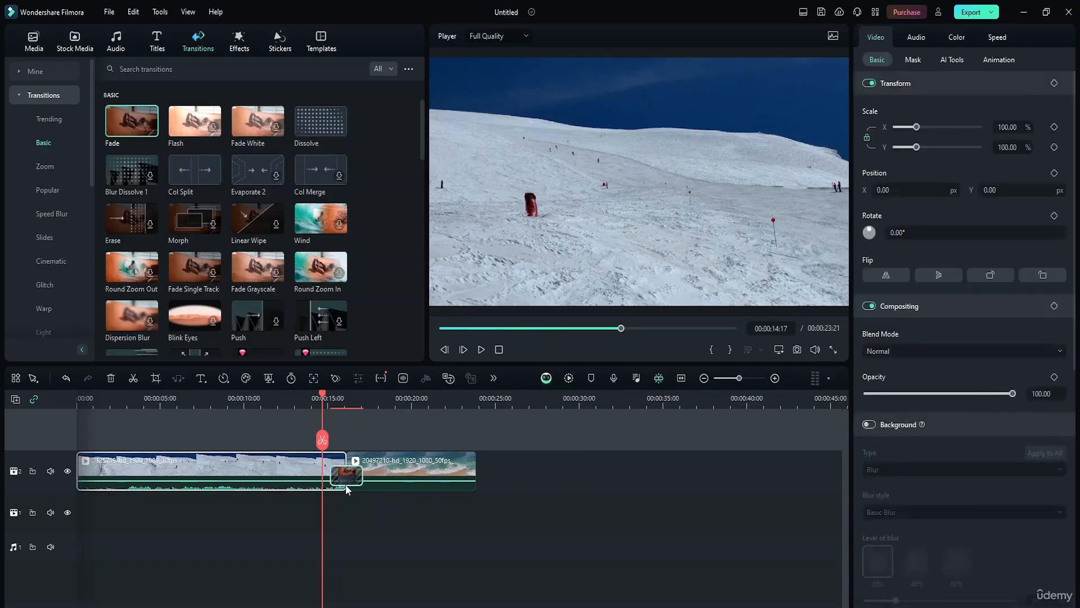
left_click(349, 476)
left_click_drag(349, 476, 336, 502)
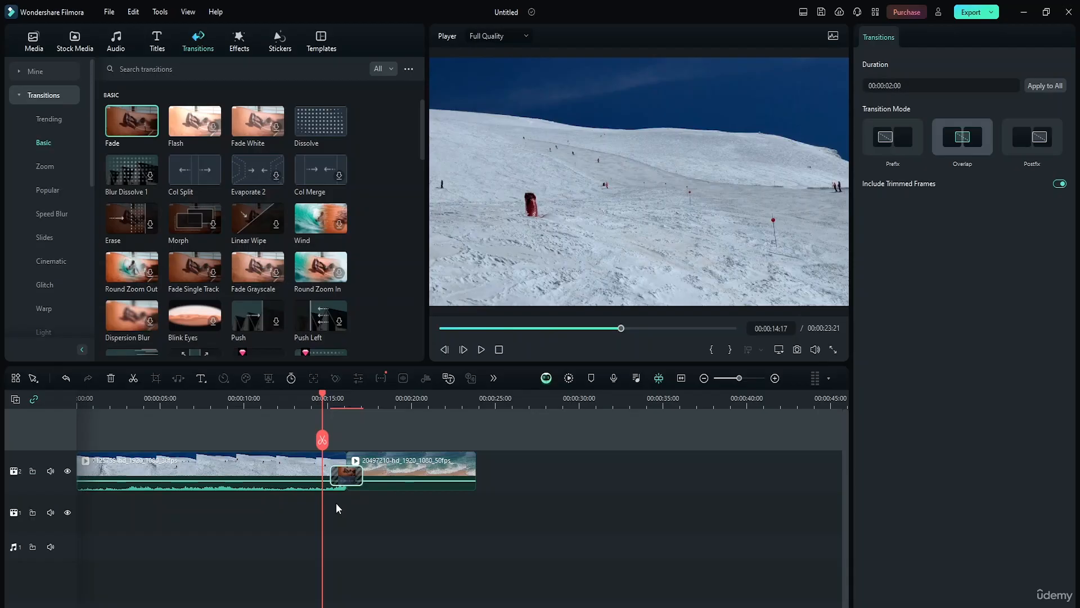
Check the two clips joined by the Fade and play the timeline from just before the transition into the beach clip
left_click(275, 465)
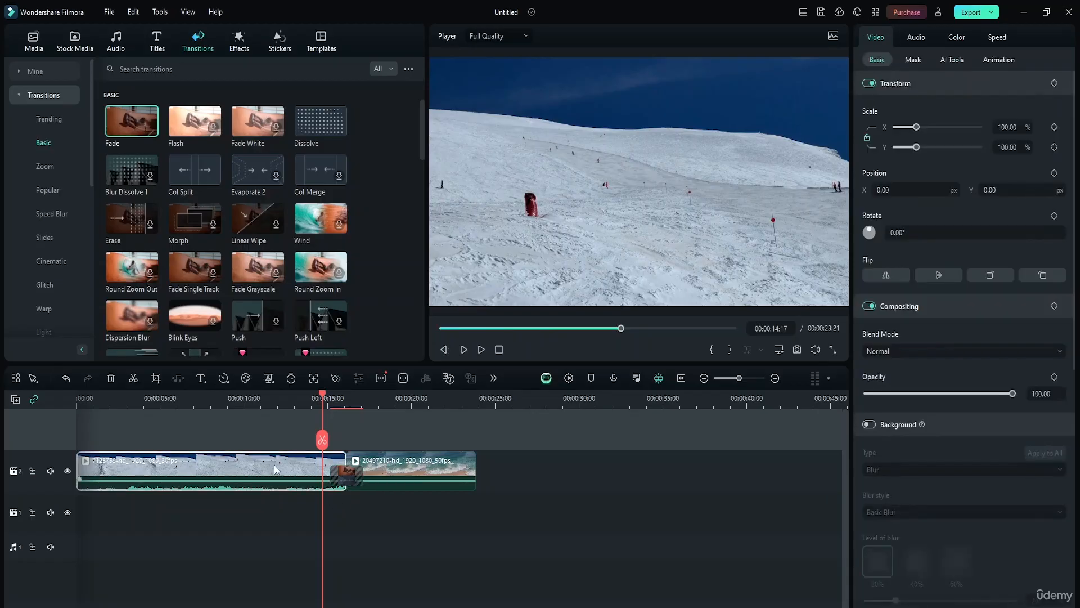
left_click(370, 468)
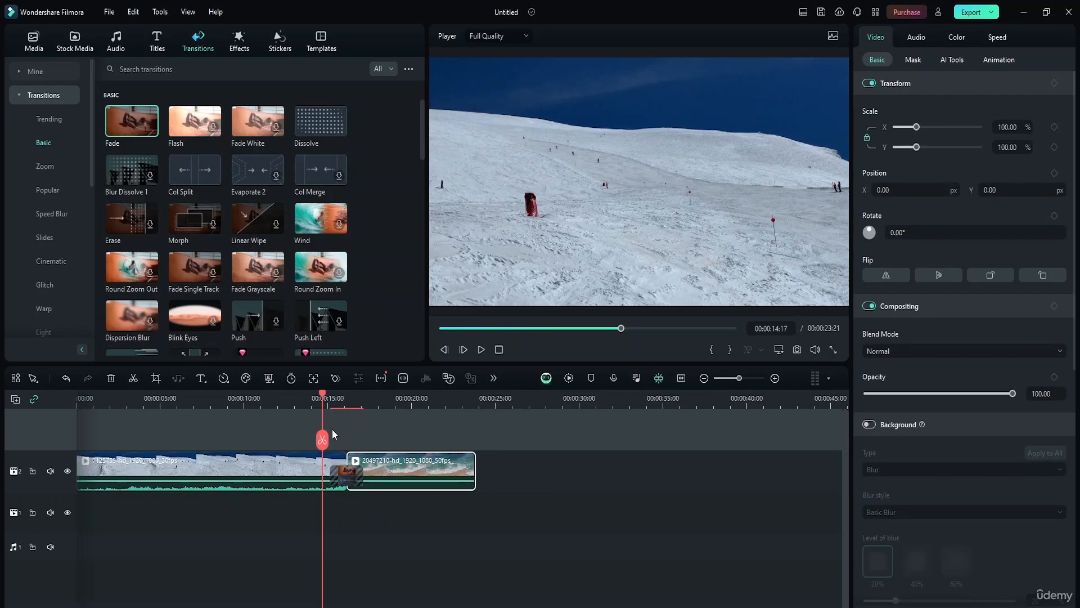
key("space")
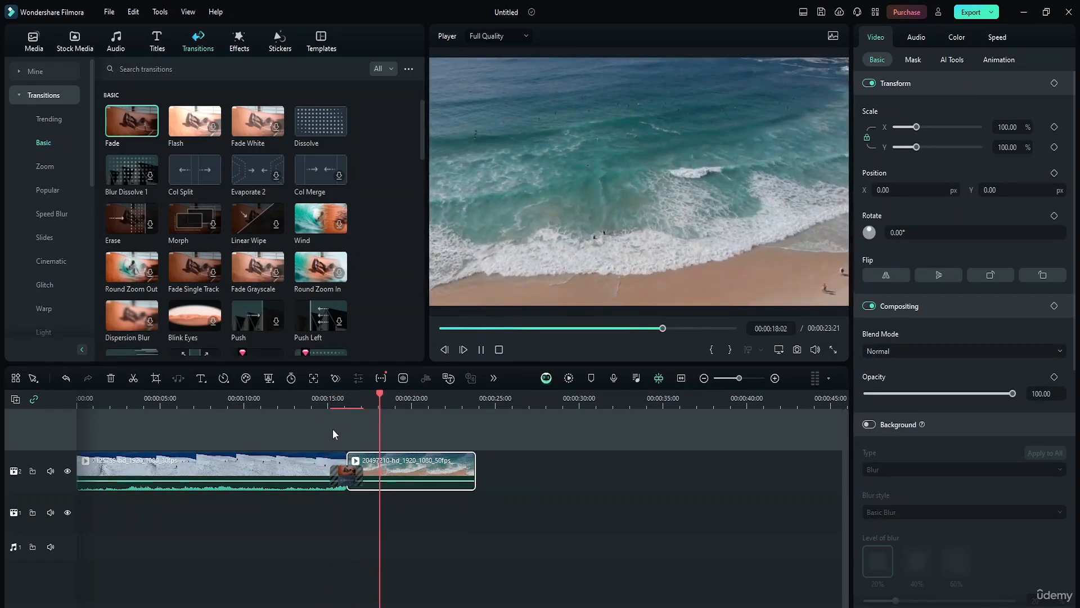
key("space")
left_click(344, 483)
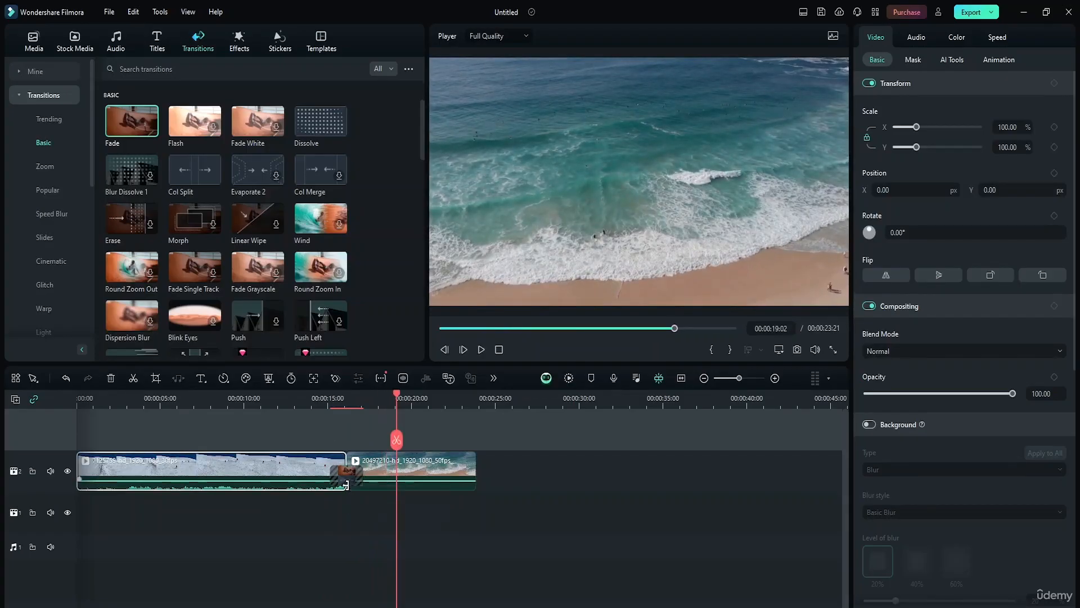
Replace the Fade transition between the snow and beach clips with Slow Zoom from the Basic category
left_click(349, 476)
key("Delete")
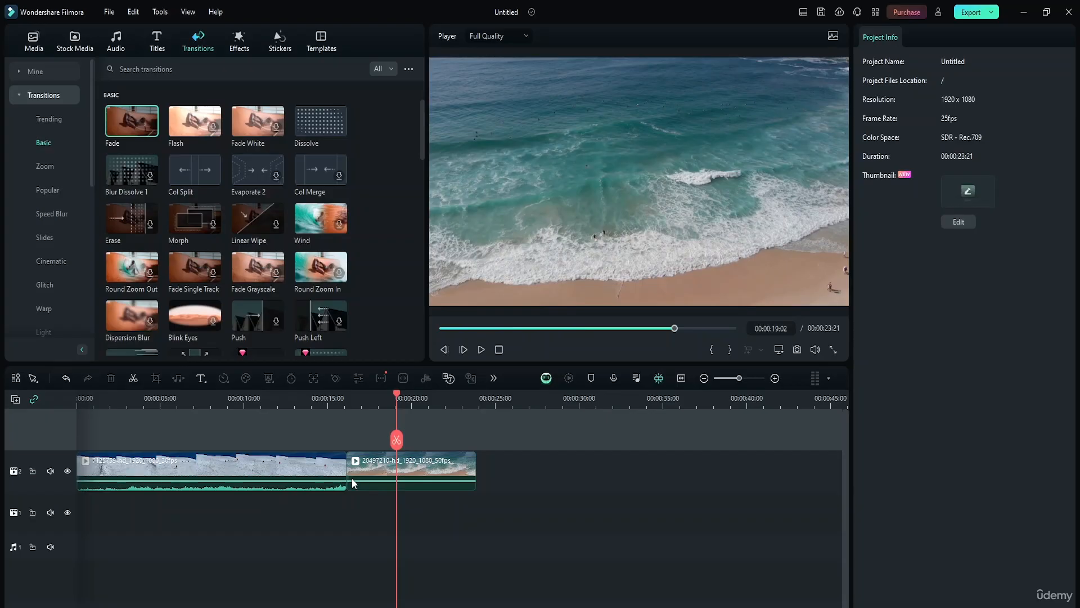
scroll(327, 183, "down", 8)
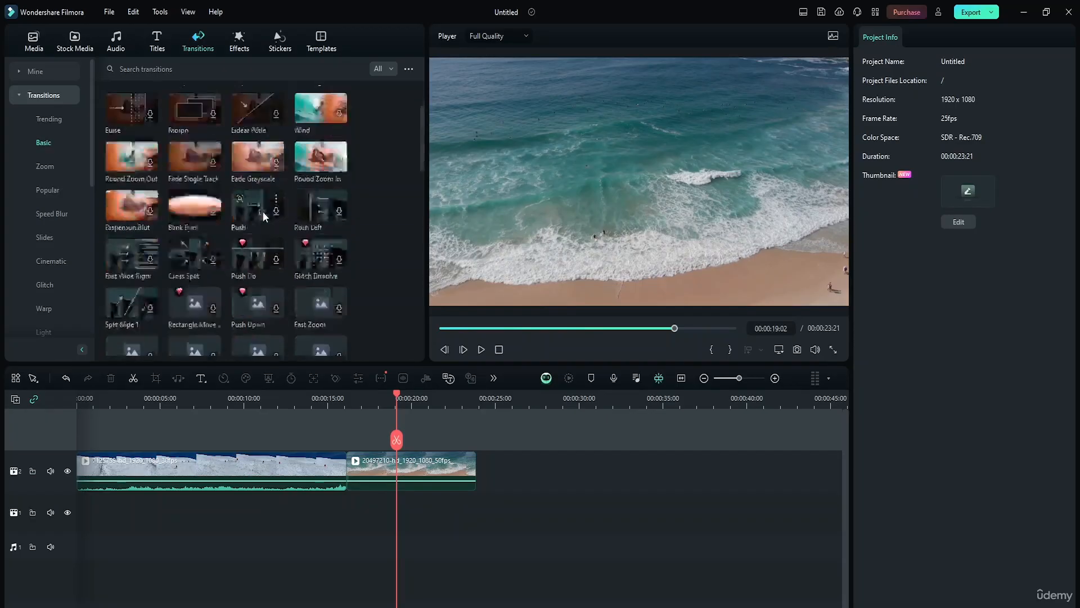
scroll(220, 221, "up", 4)
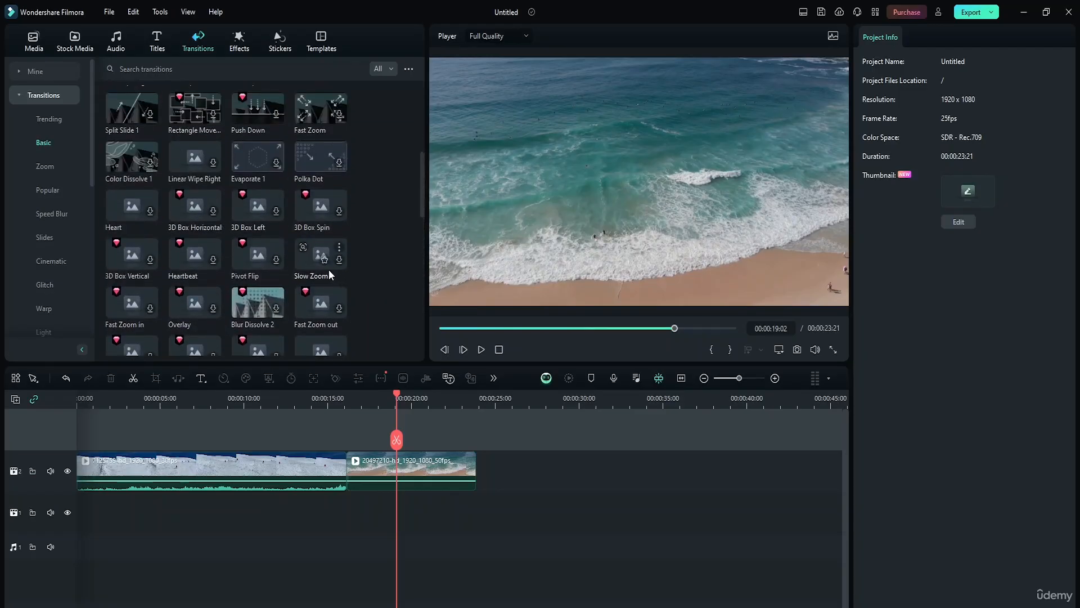
left_click(338, 261)
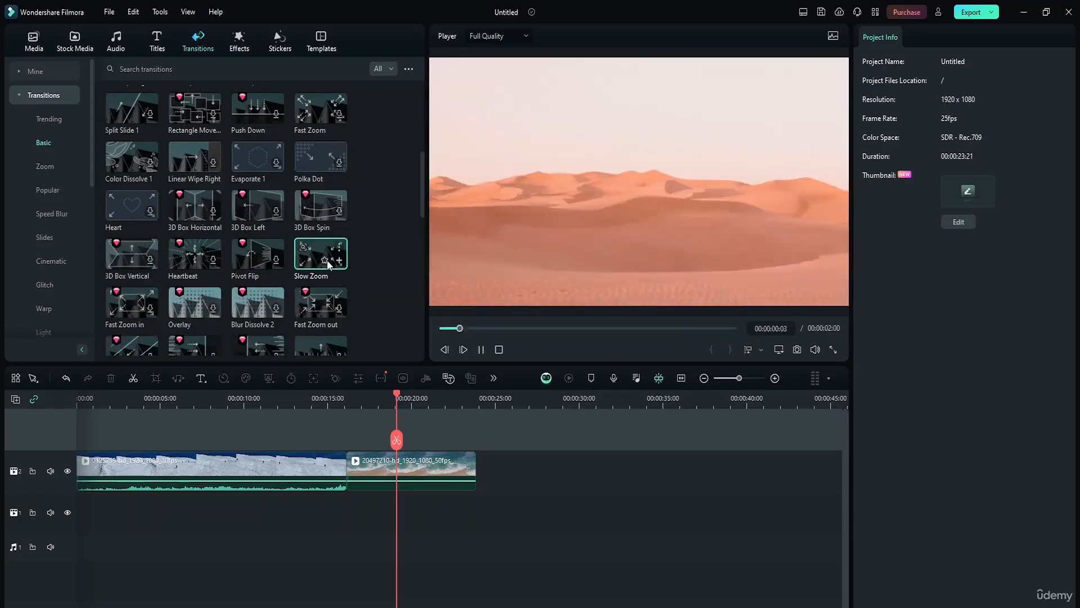
left_click_drag(323, 248, 341, 473)
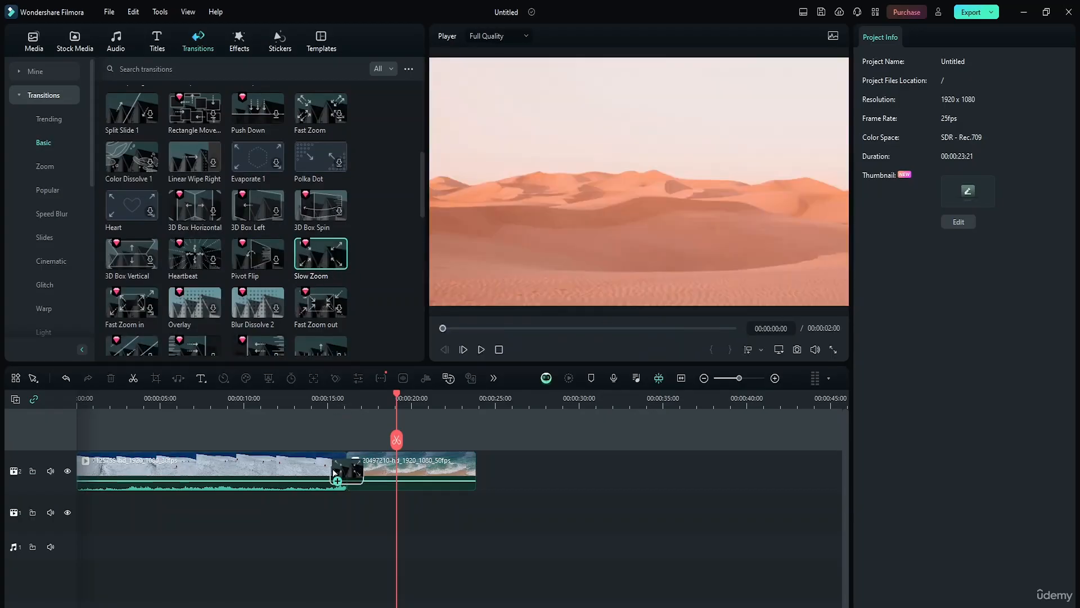
Play the timeline from just before the Slow Zoom transition into the beach clip
left_click_drag(396, 393, 315, 400)
key("space")
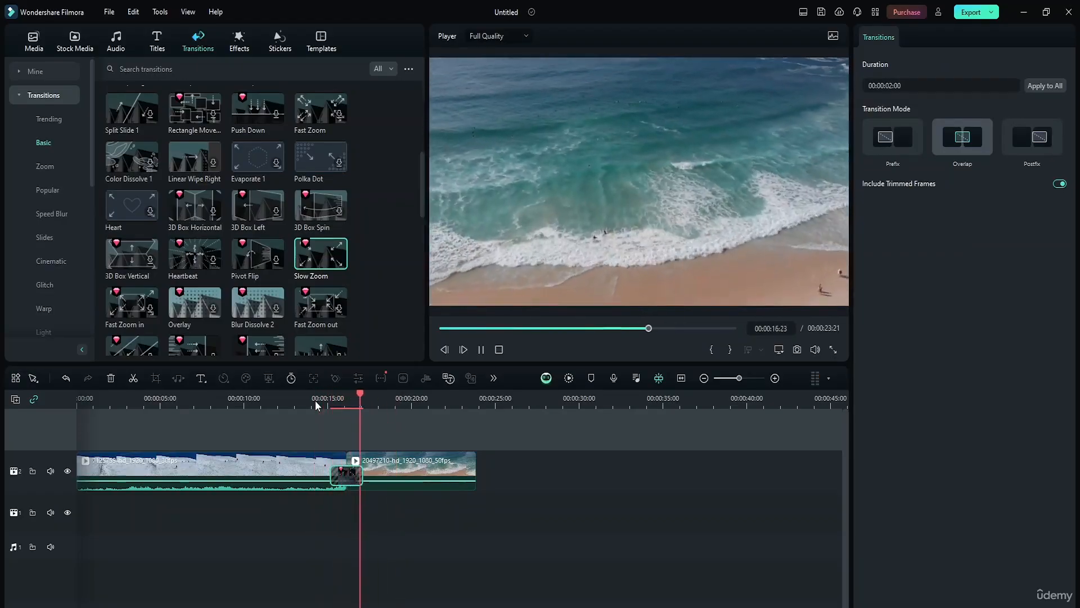
key("space")
Browse more video transition categories, including Zoom, Popular and Art
scroll(187, 258, "down", 5)
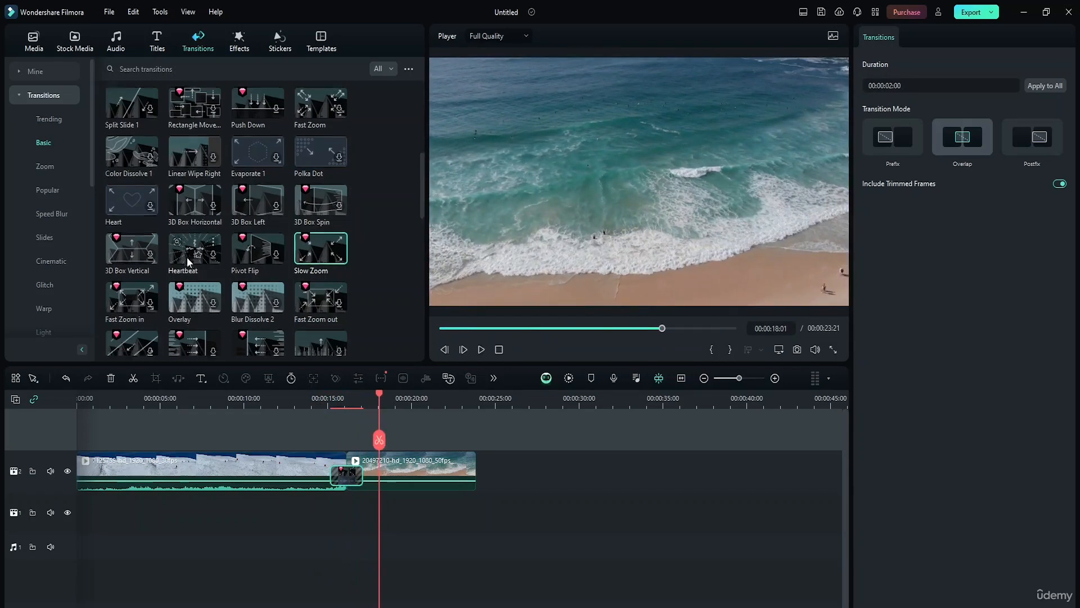
left_click(44, 174)
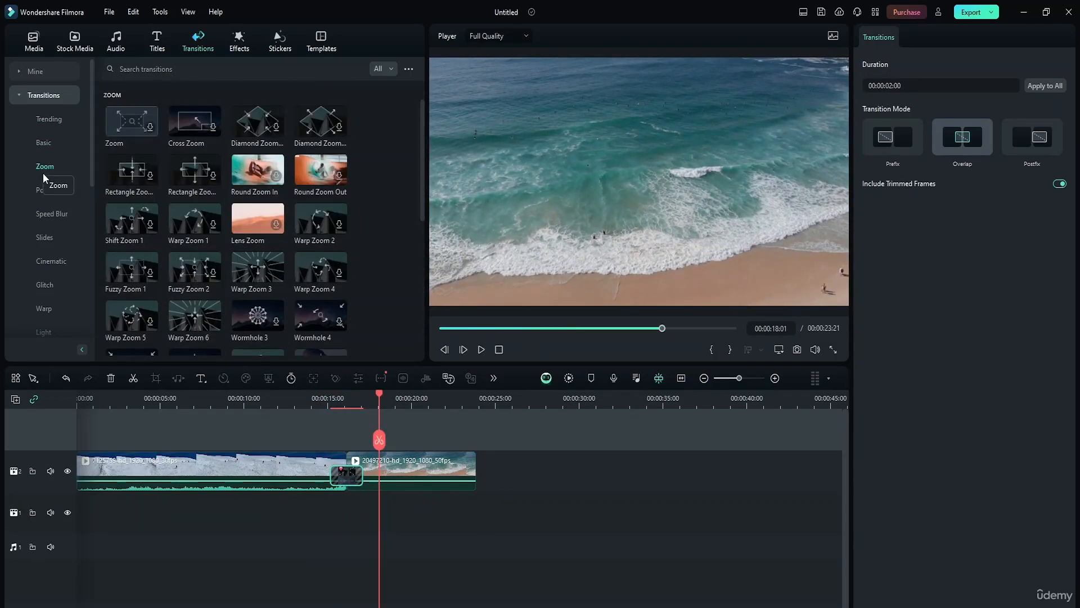
left_click(49, 196)
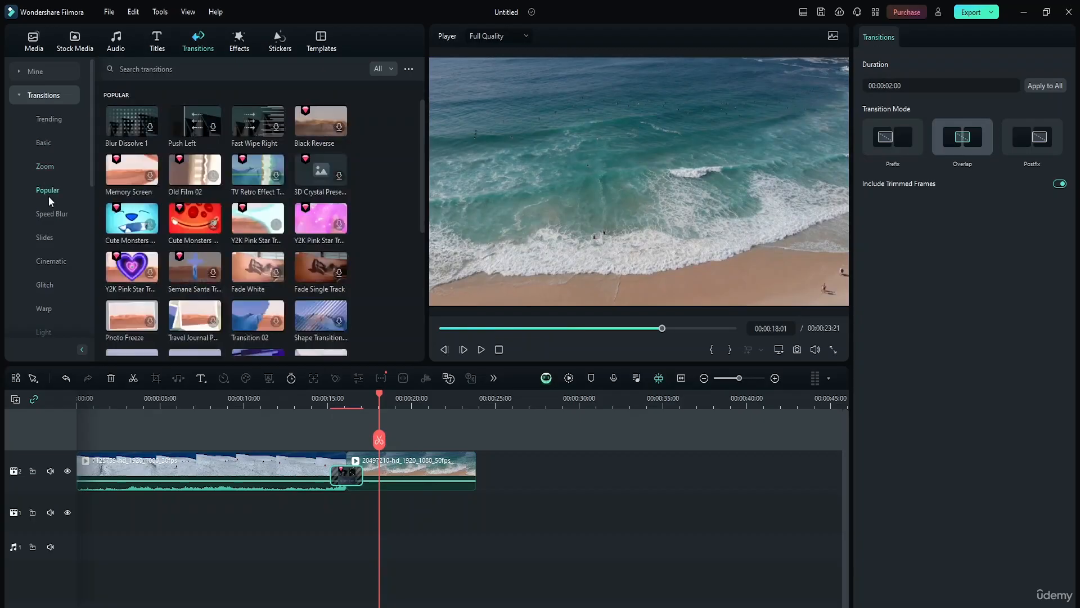
scroll(49, 197, "down", 5)
left_click(48, 218)
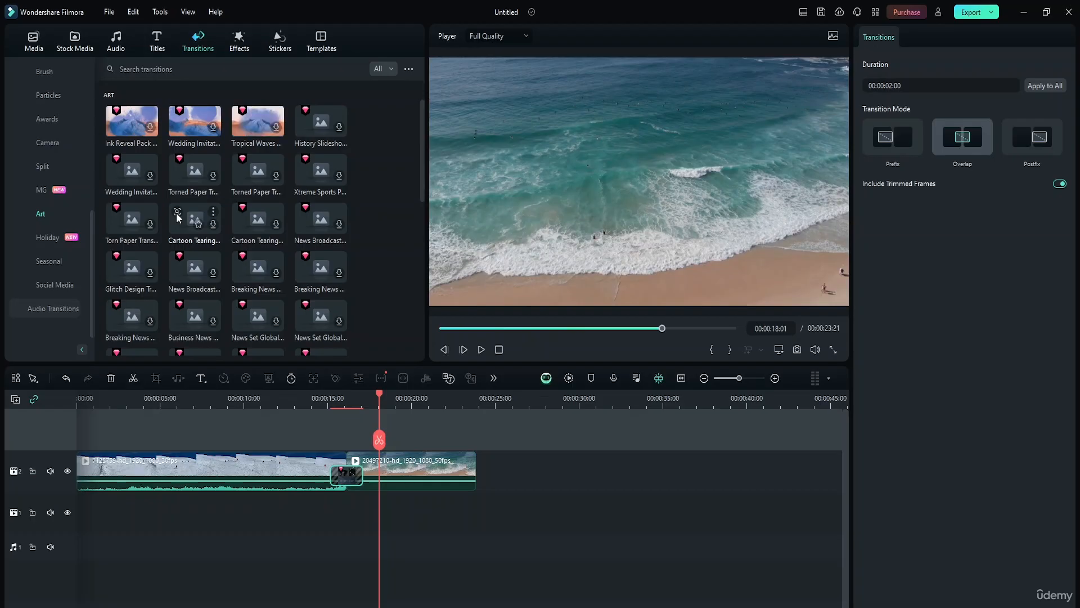
Replace the Slow Zoom transition with the orange-egg Easter Pack transition from the Holiday category
left_click(55, 237)
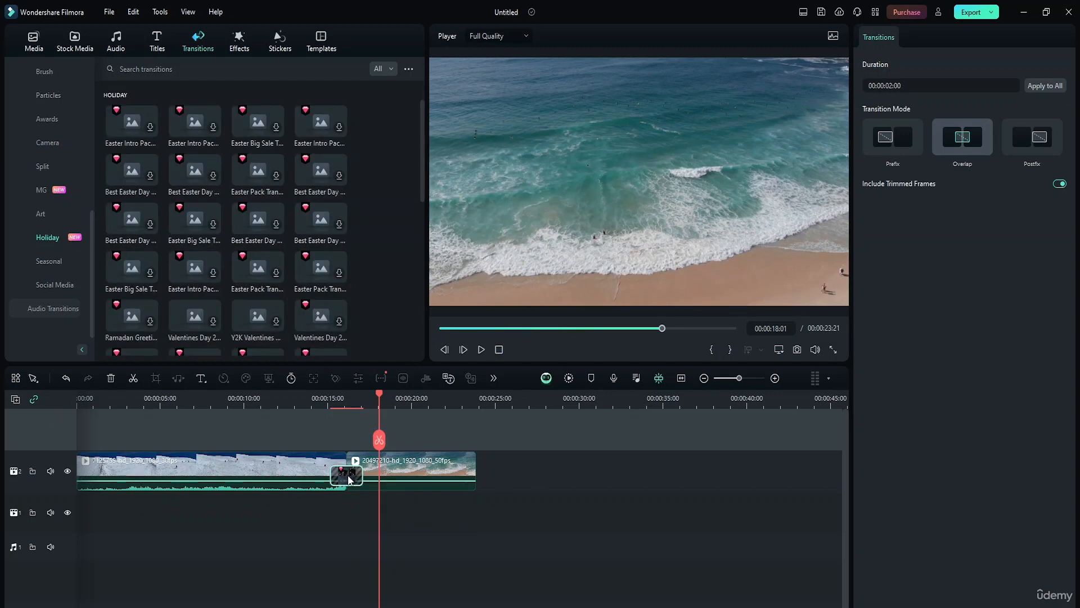
key("Delete")
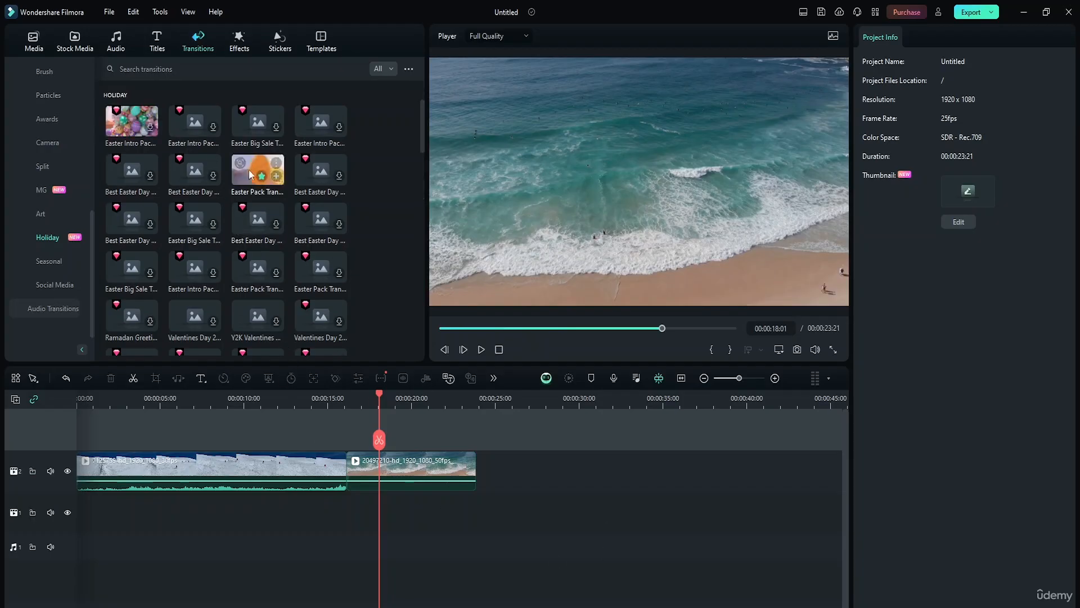
left_click_drag(259, 182, 337, 470)
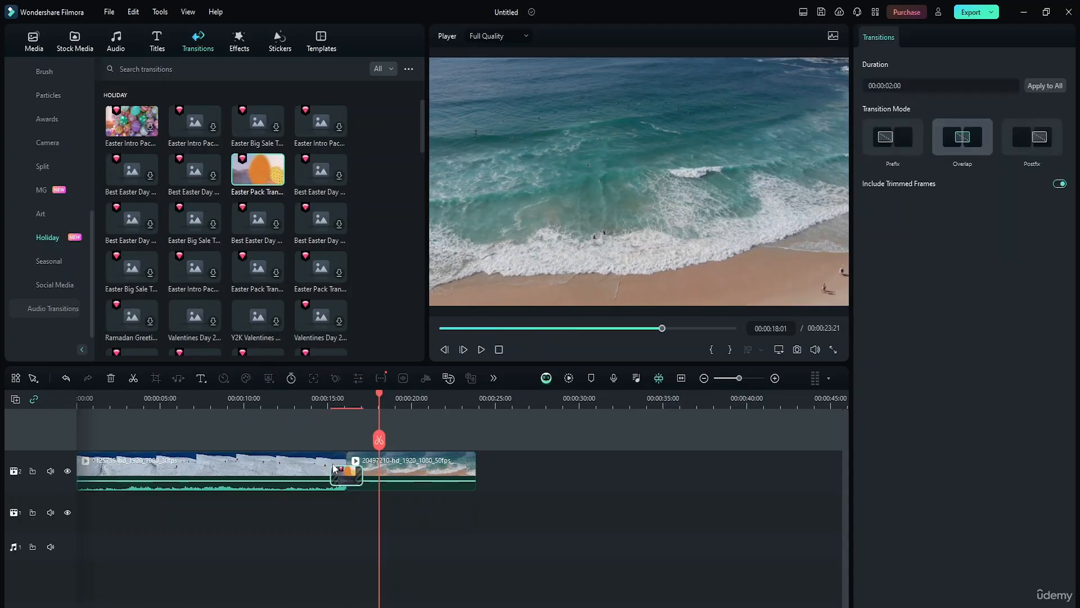
Play the timeline across the Easter Pack transition from about 14 seconds and return to the start of the category list
left_click_drag(377, 401, 316, 410)
key("space")
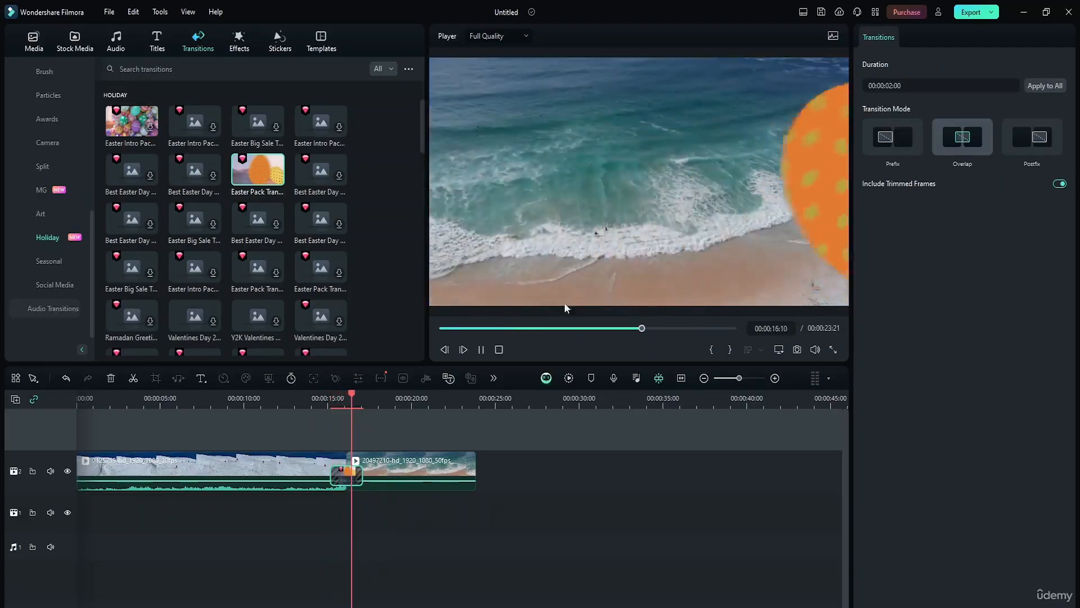
left_click(460, 356)
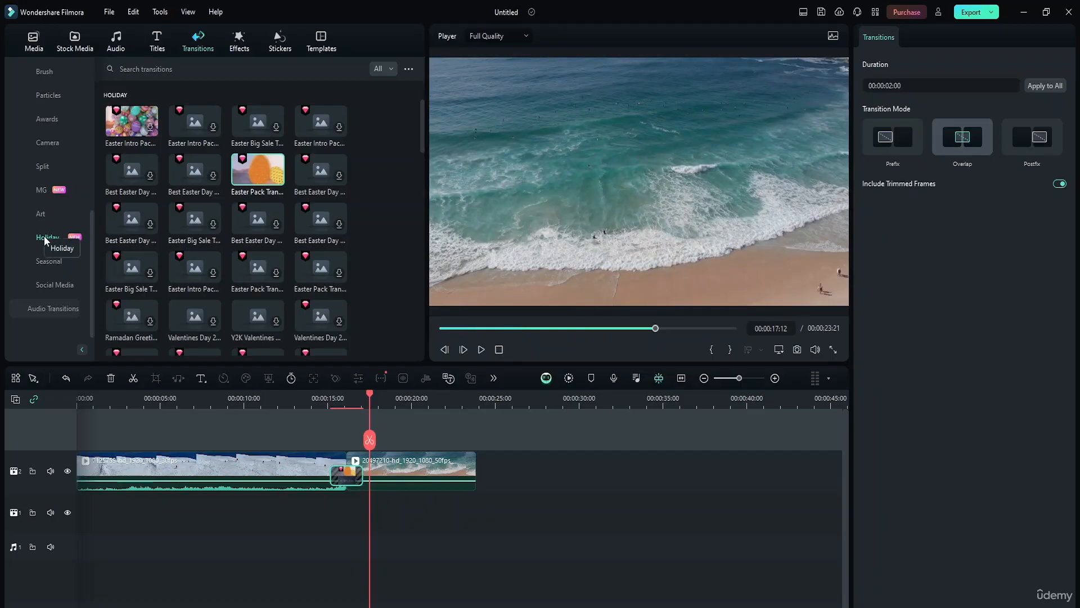
scroll(45, 239, "up", 5)
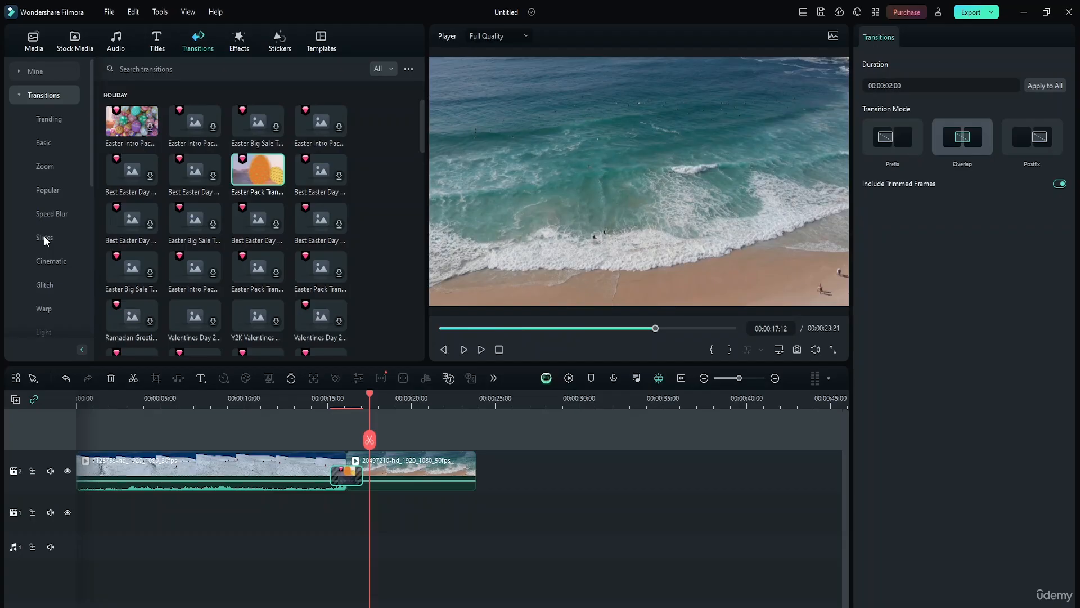
left_click(184, 68)
Set the Easter Pack transition's mode to Prefix and play the timeline from about 00:00:14:13 into the beach clip
left_click_drag(370, 396, 320, 397)
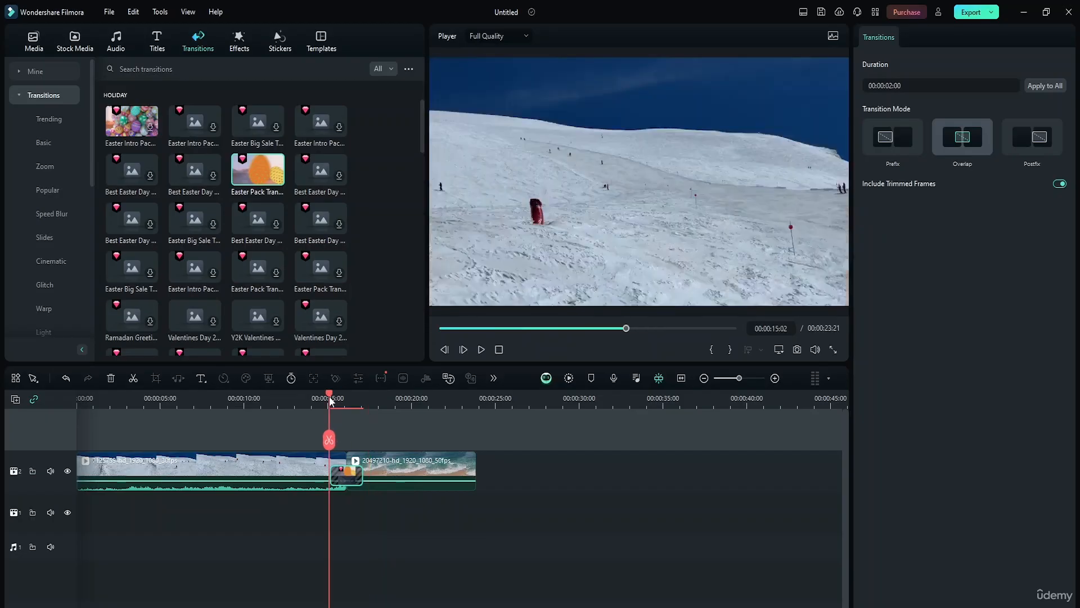
left_click(885, 141)
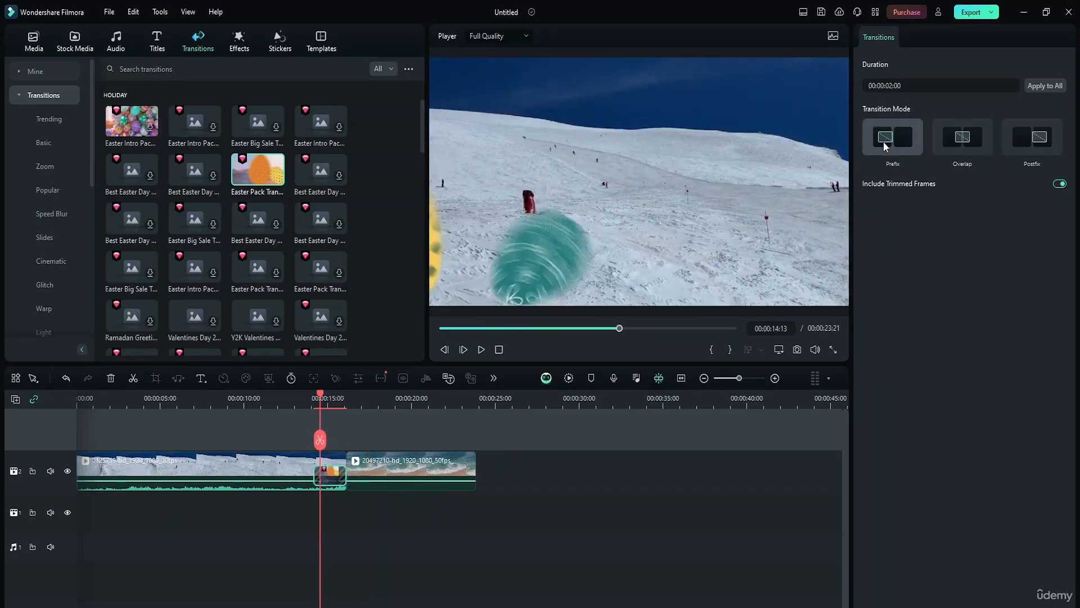
key("space")
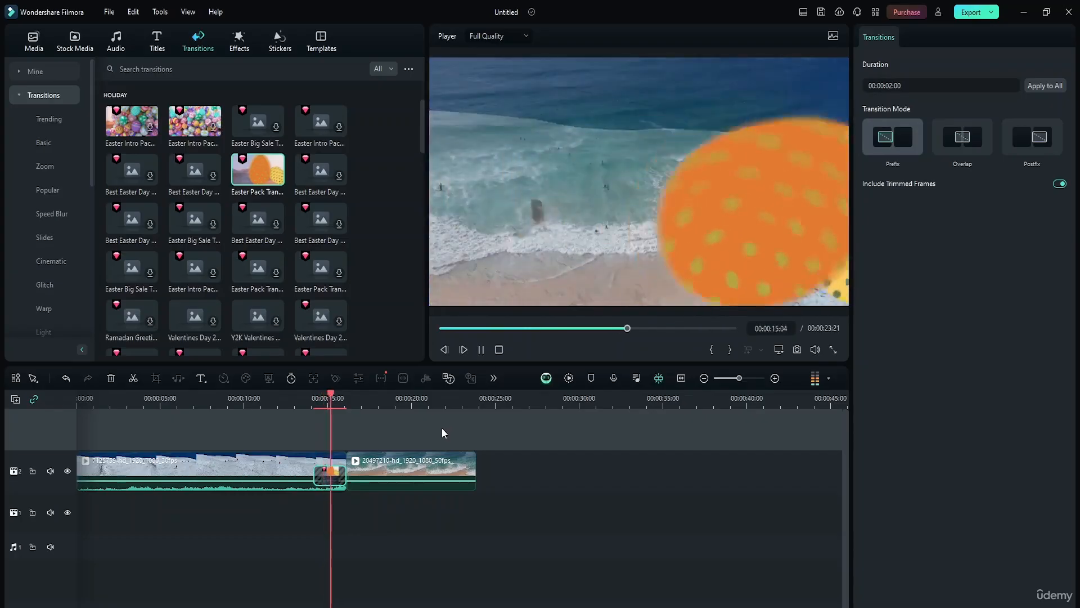
key("space")
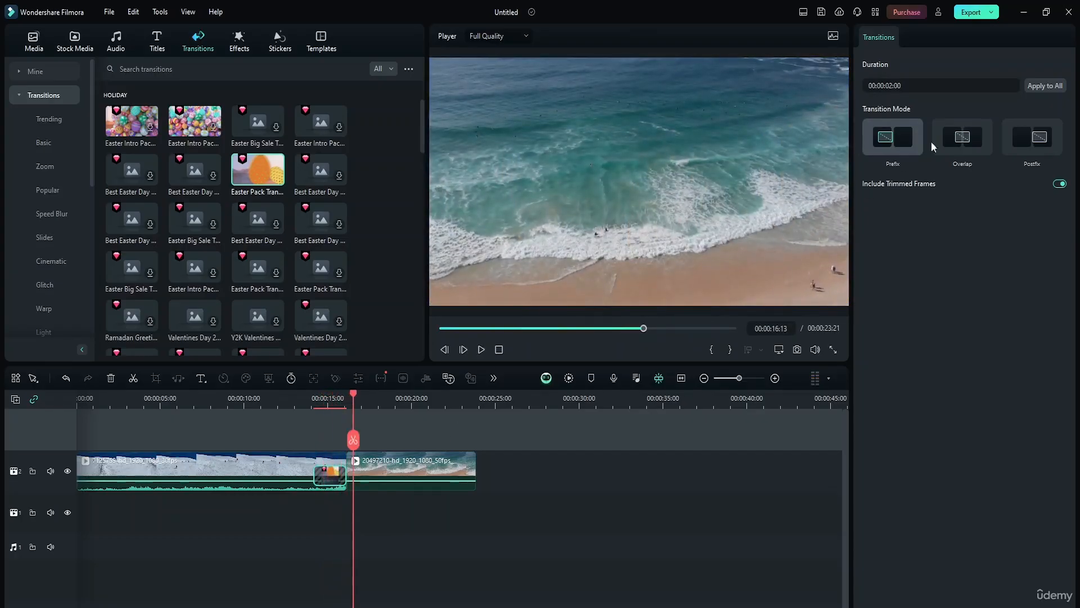
Set the Easter Pack transition's mode to Overlap and play it from about 14 seconds
left_click(956, 135)
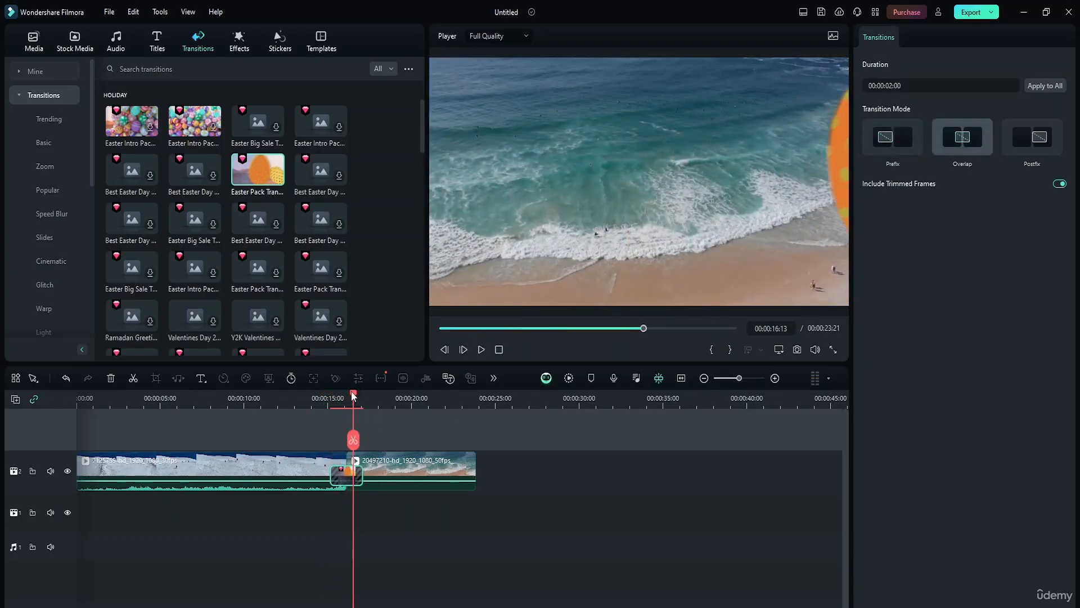
left_click(316, 398)
key("space")
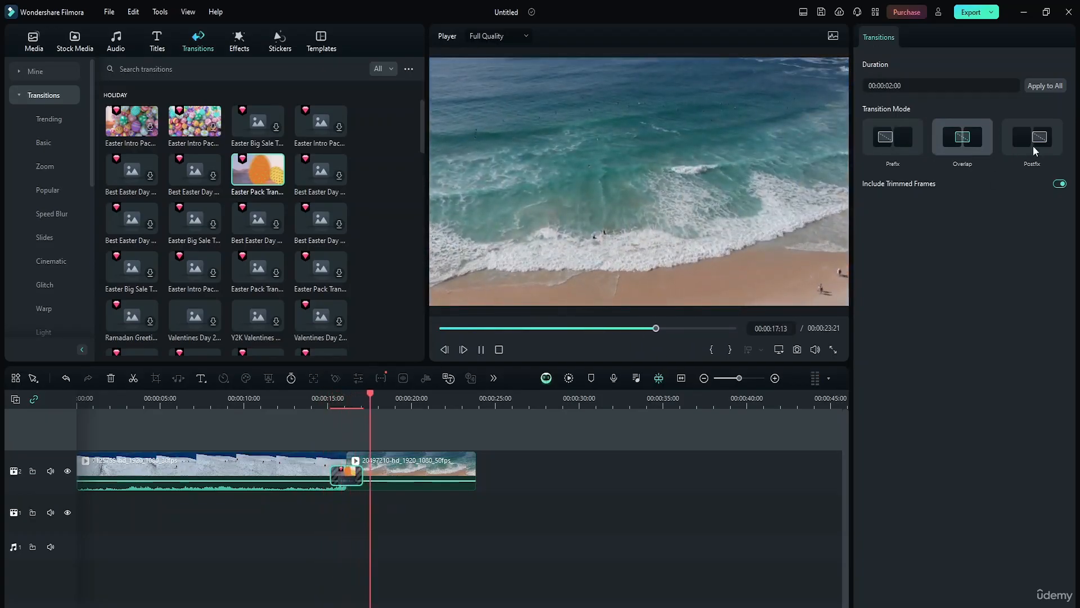
Set the Easter Pack transition's mode to Postfix and play it from just before the cut
left_click(1033, 146)
left_click(339, 400)
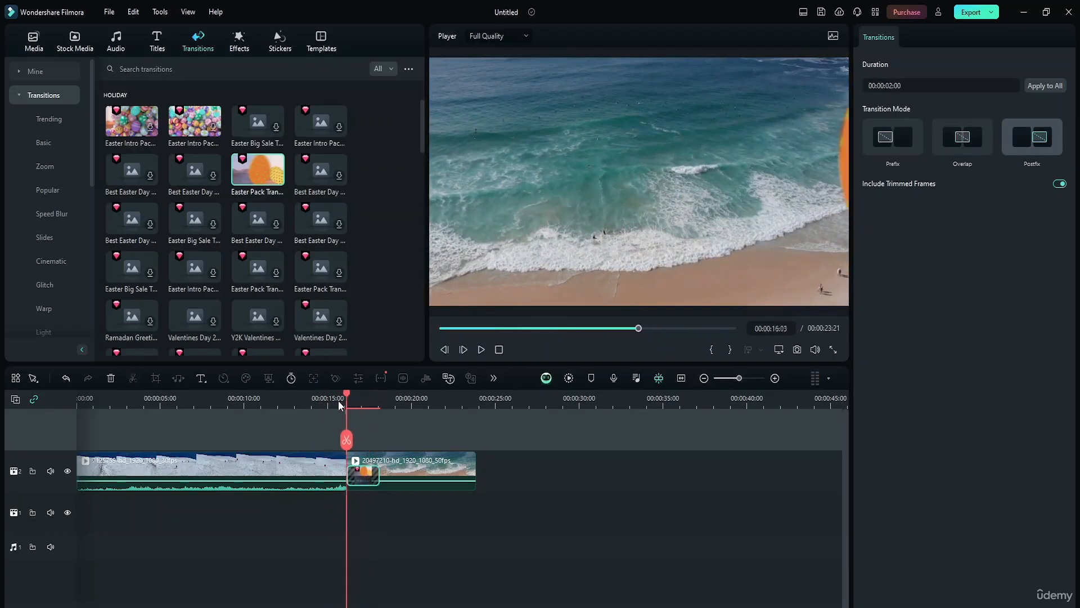
left_click(338, 400)
key("space")
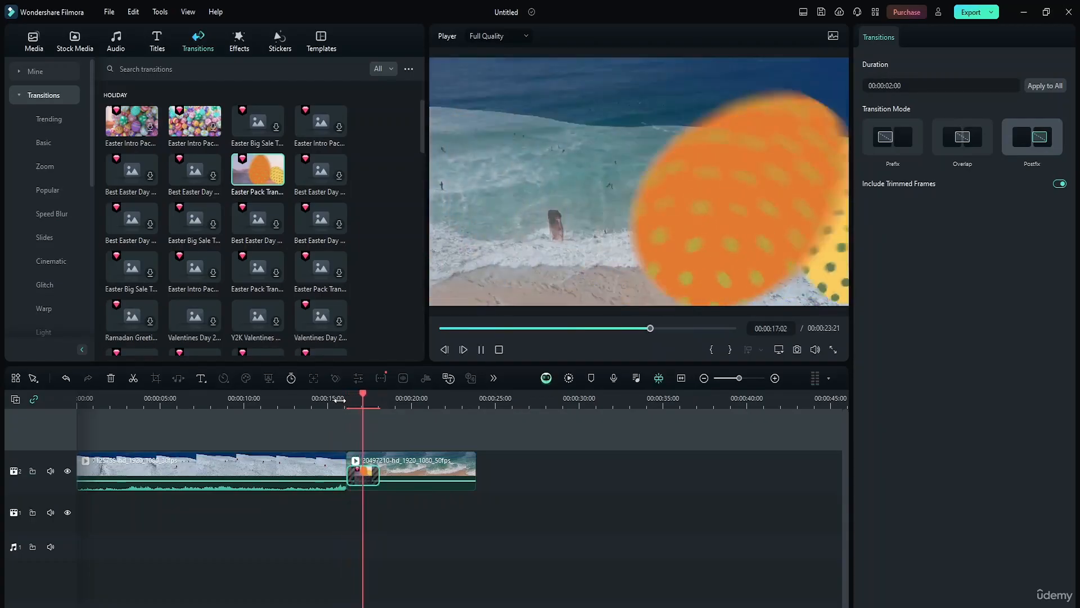
key("space")
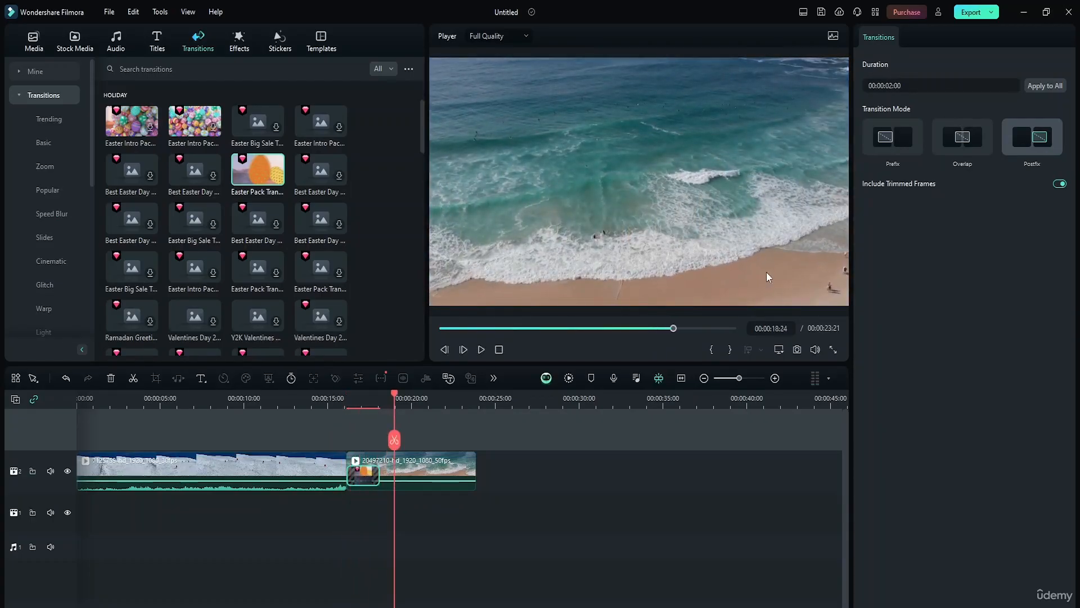
Switch Include Trimmed Frames off and on again, and reposition the Easter Pack transition to overlap the cut
left_click(1060, 184)
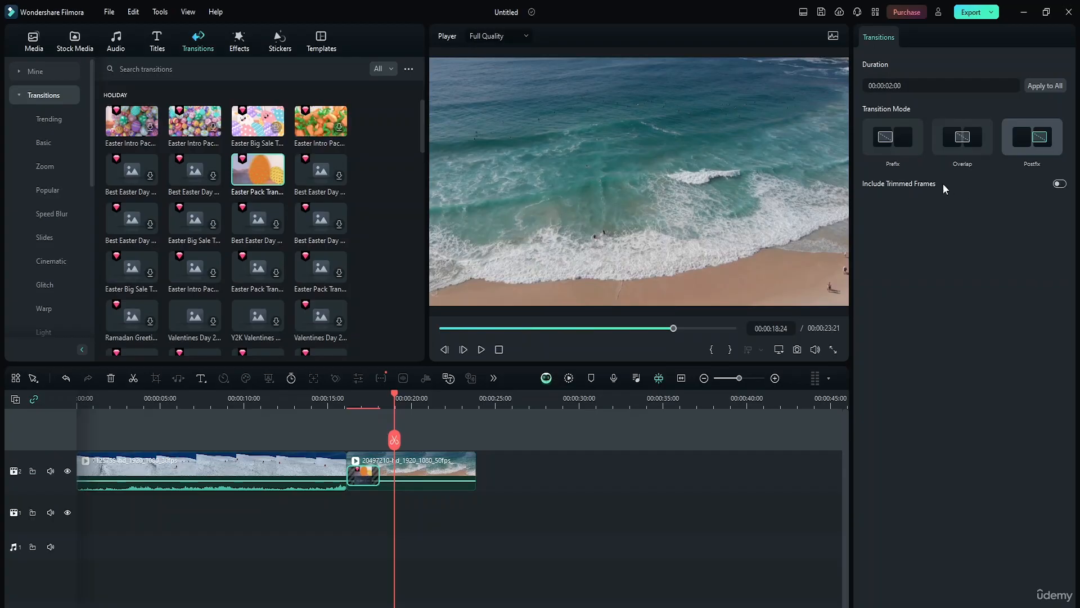
left_click(1059, 184)
left_click_drag(372, 478, 328, 480)
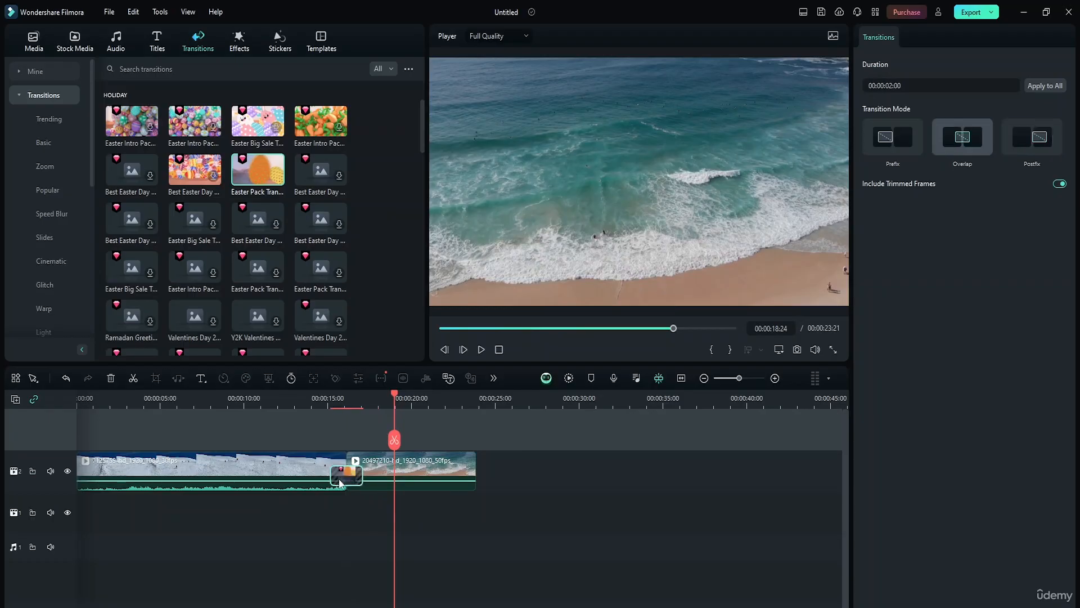
left_click_drag(396, 394, 309, 409)
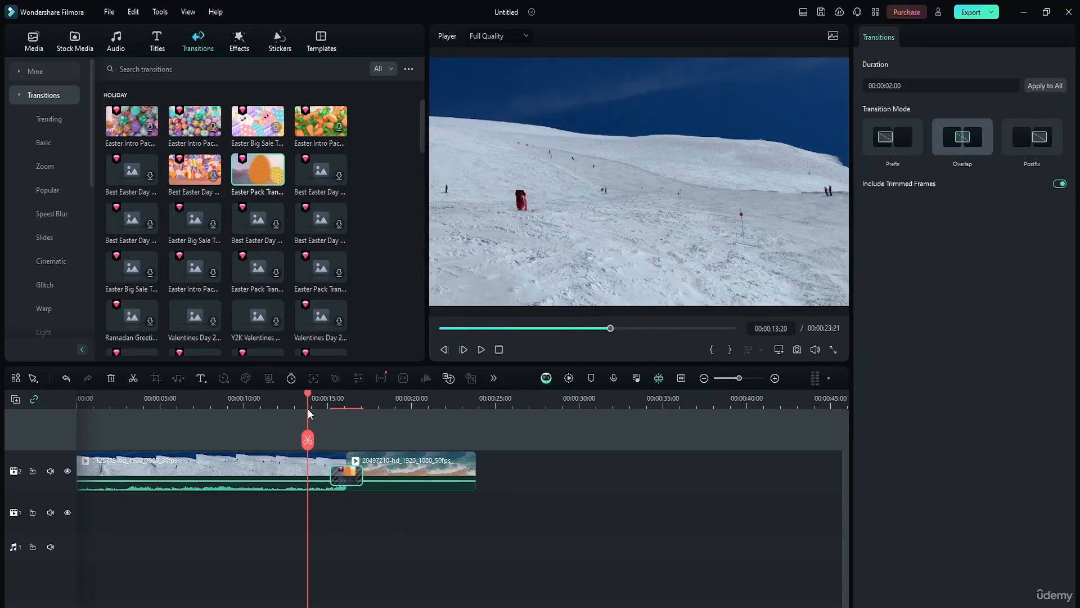
Collapse the video transition categories and delete the beach clip from the timeline
left_click(23, 96)
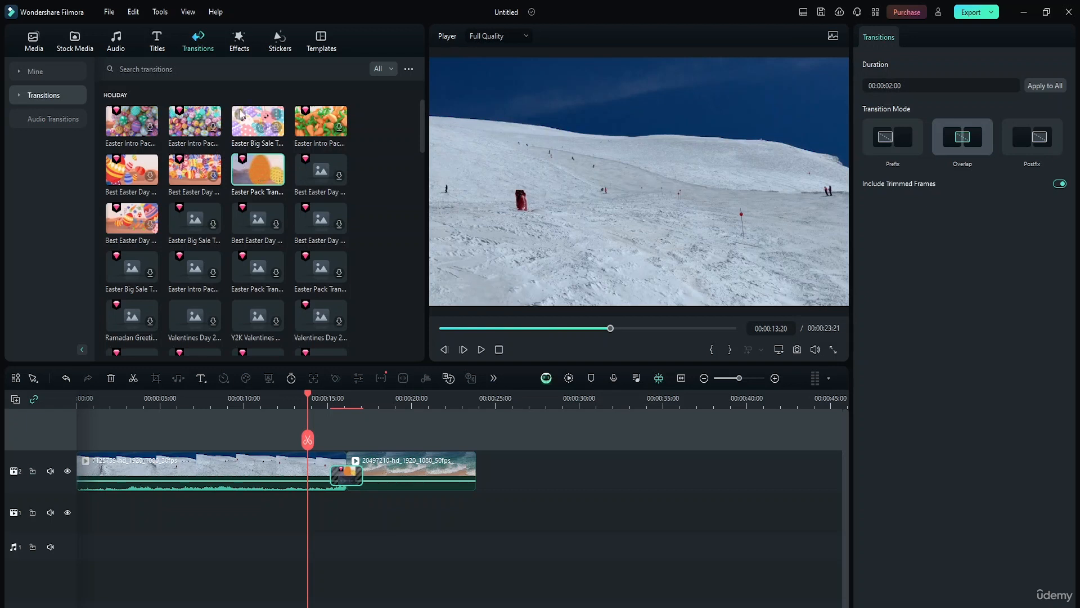
left_click(421, 487)
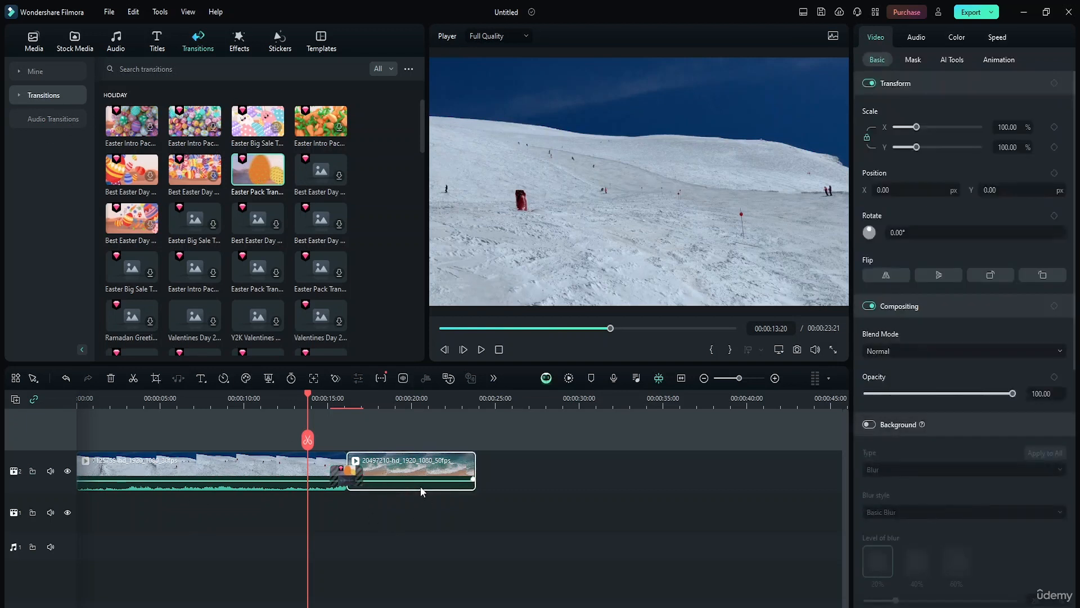
key("Delete")
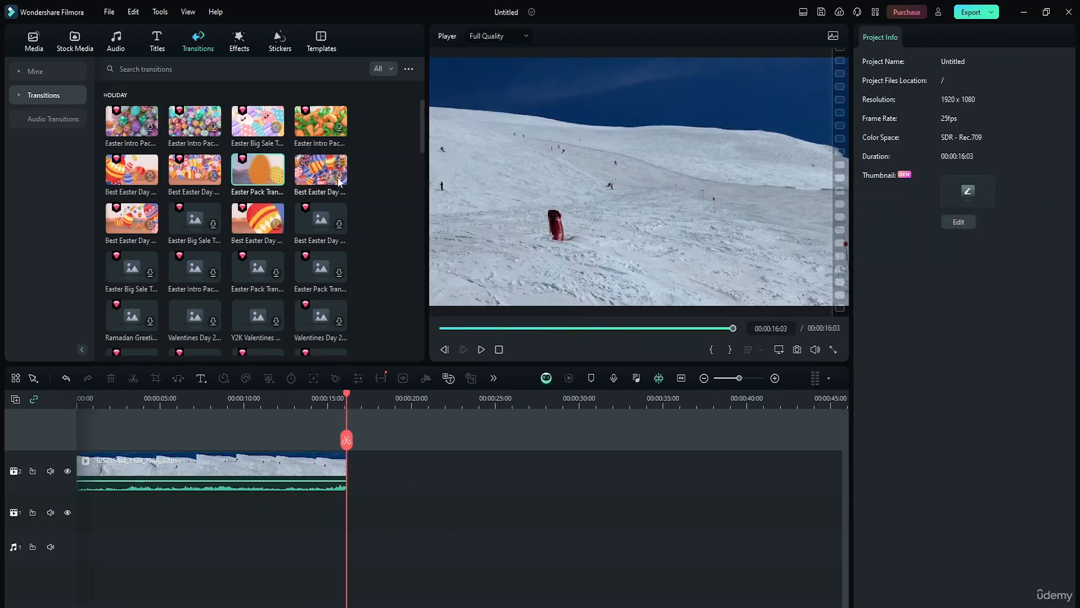
Examine the ski clip's preset animations, previewing Fade In, Fade Out and Pause with the playhead at about 9 seconds
left_click(29, 52)
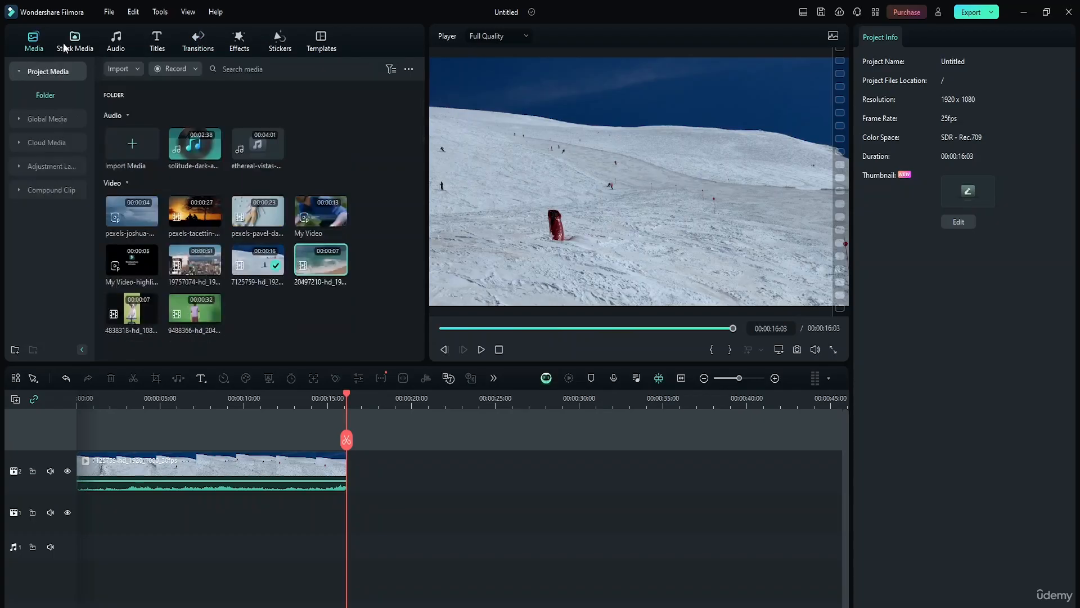
left_click(223, 463)
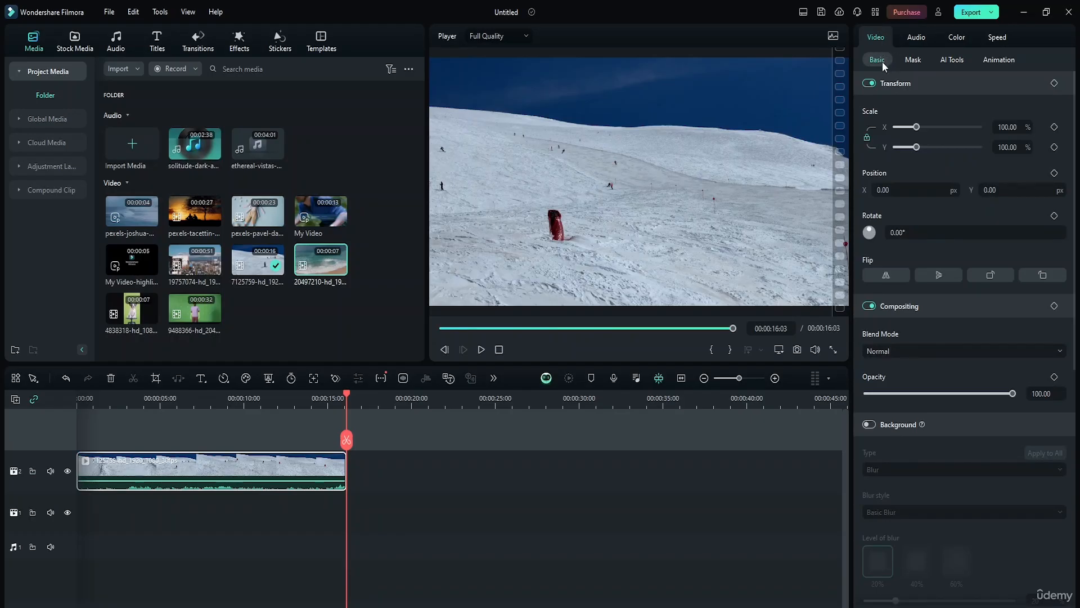
left_click(999, 60)
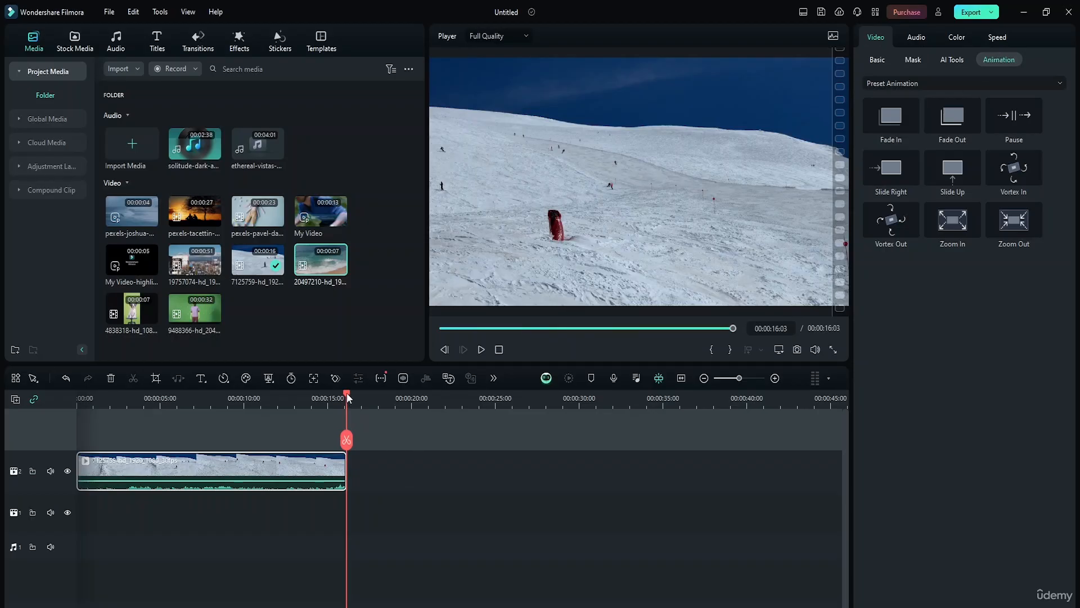
left_click_drag(346, 393, 235, 415)
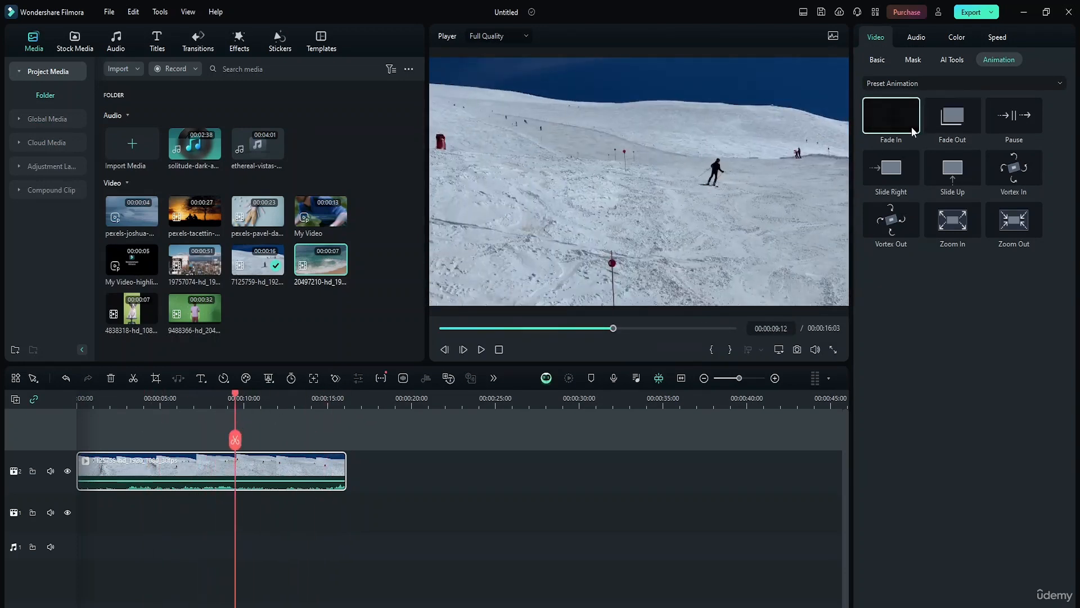
left_click_drag(912, 132, 869, 135)
left_click_drag(953, 119, 1024, 120)
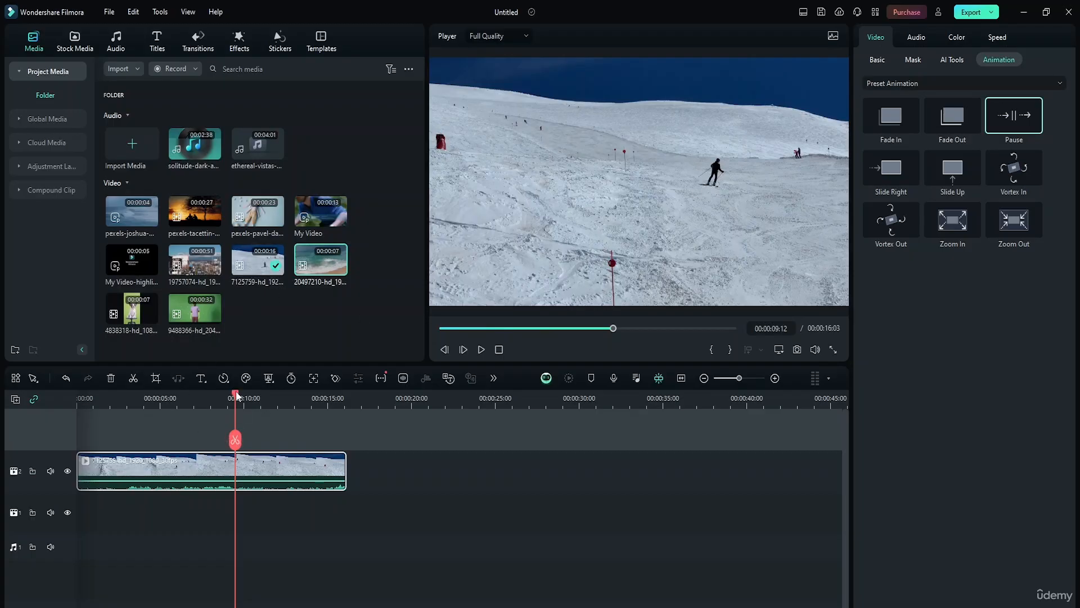
Move the ski clip down to video track 1 and add a default text title above it, spanning the clip's full length
left_click_drag(237, 397, 33, 410)
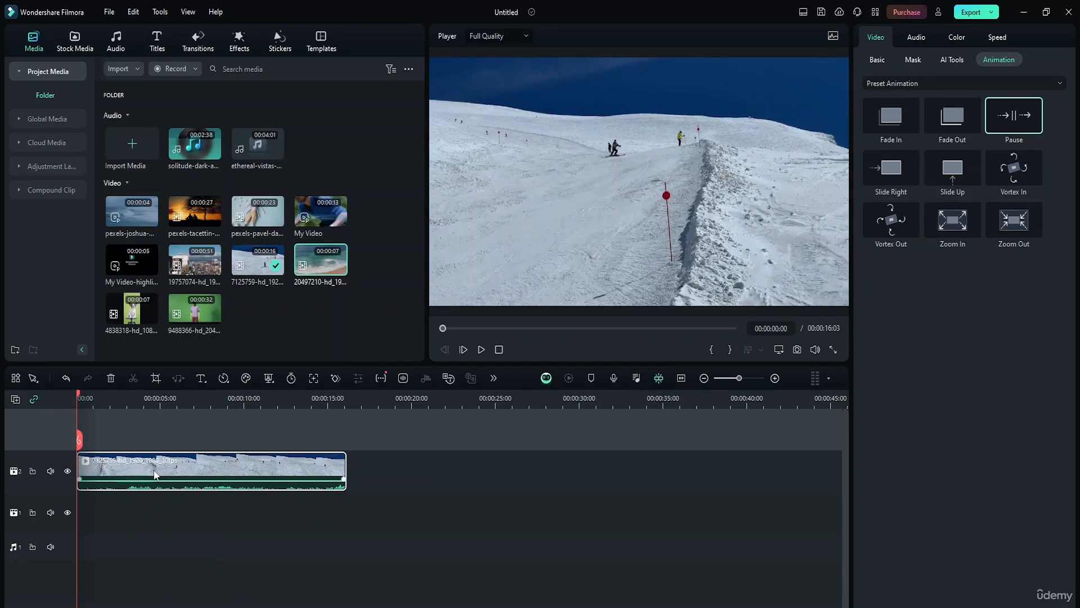
left_click_drag(152, 464, 152, 506)
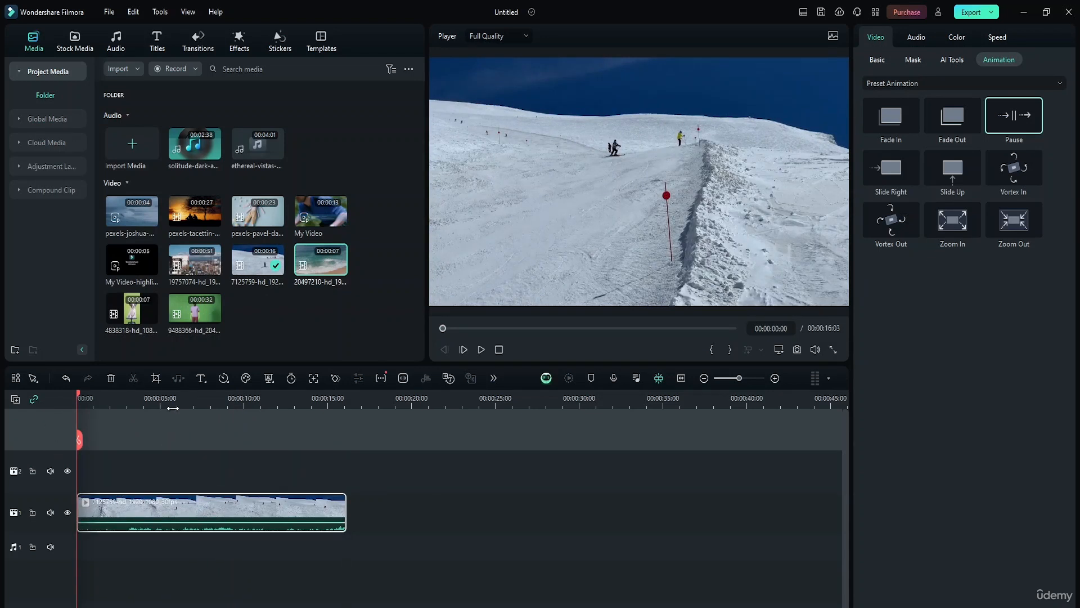
left_click(202, 378)
left_click(222, 401)
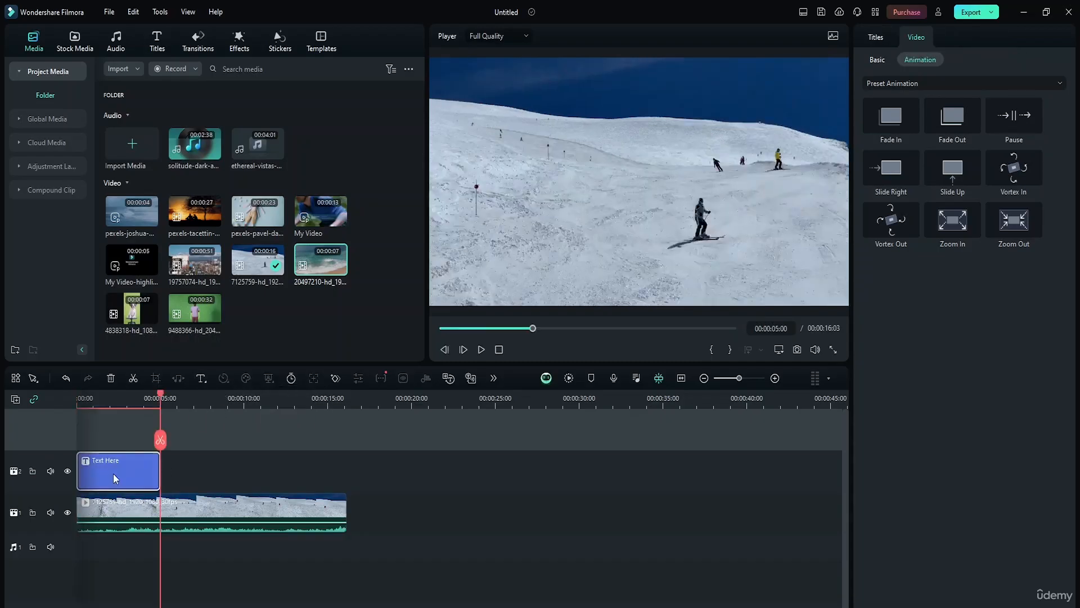
left_click_drag(159, 470, 347, 467)
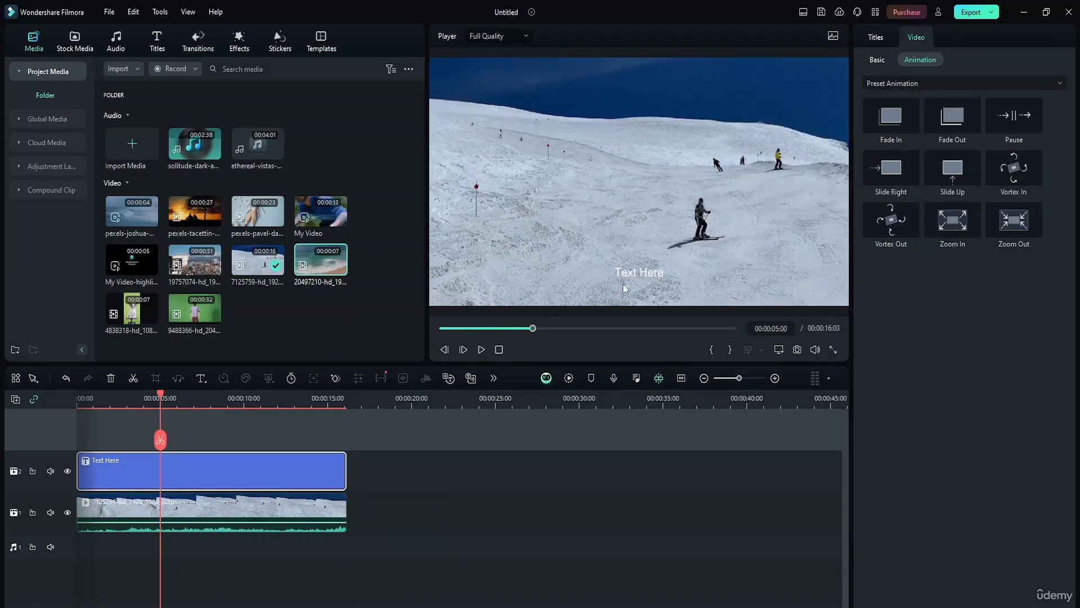
Move the title to the lower-left area of the video frame and change its text to "SNOW BOARDING"
left_click(882, 42)
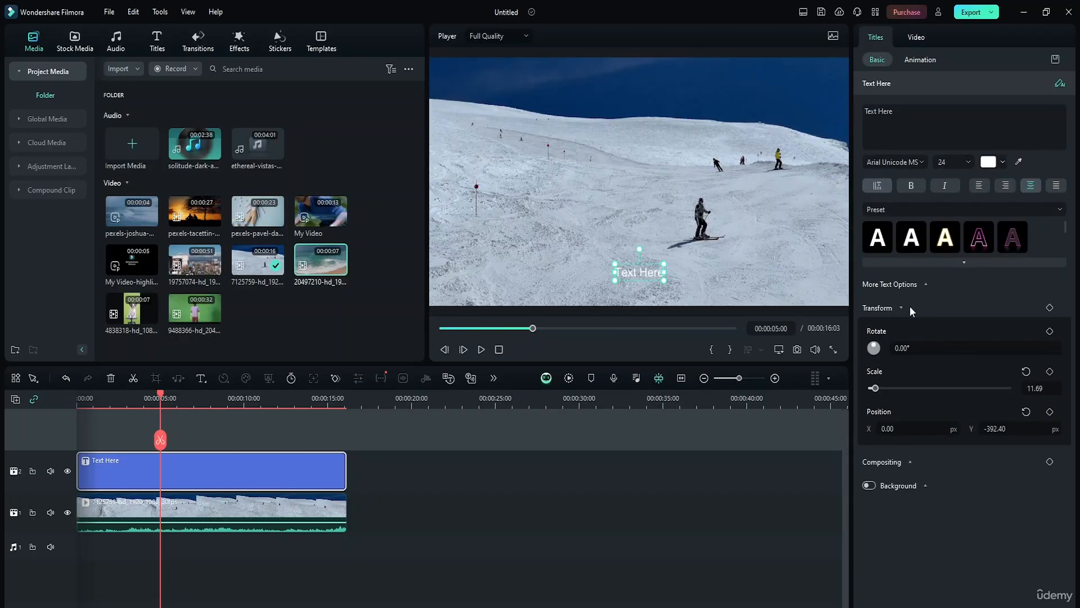
left_click_drag(652, 271, 477, 262)
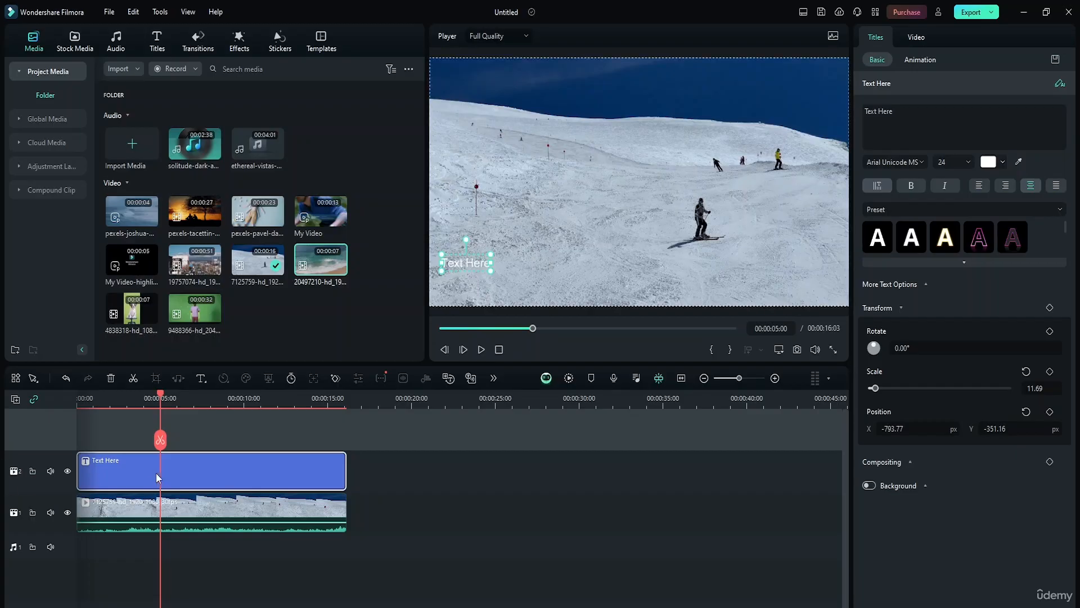
double_click(468, 263)
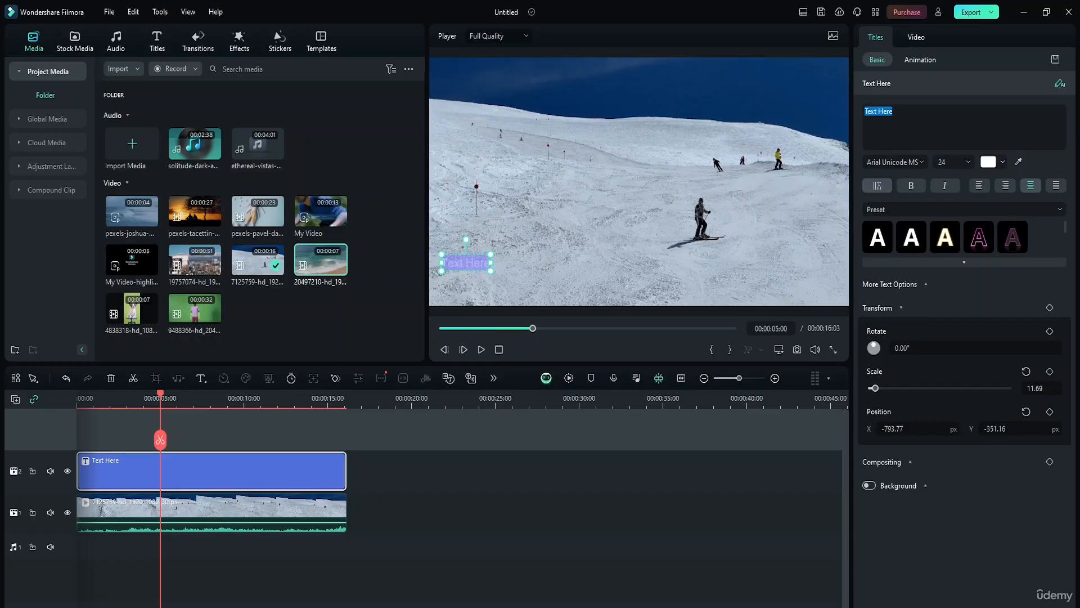
type("SN")
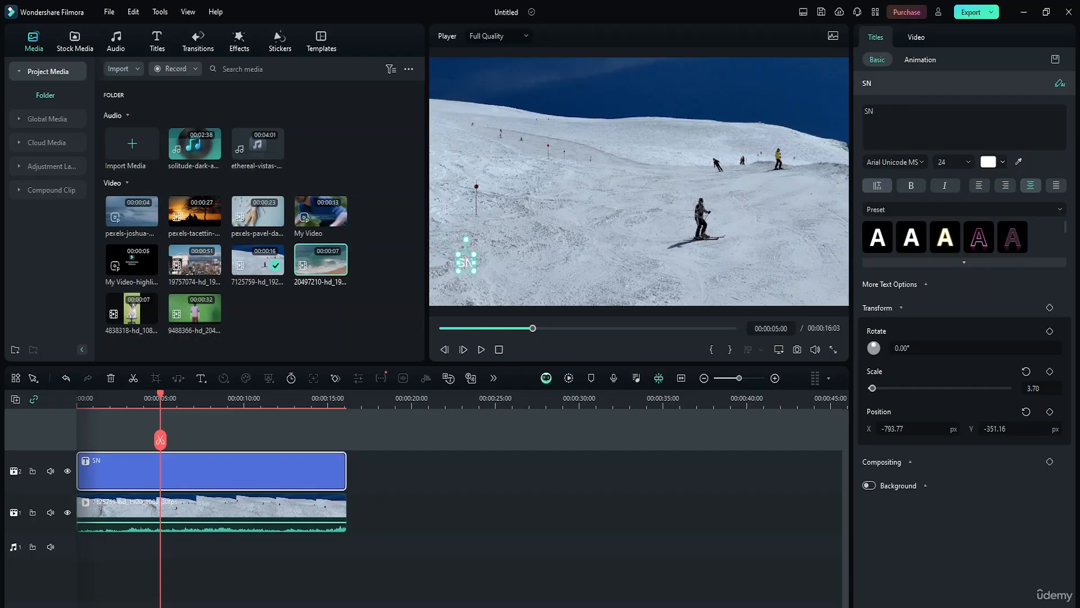
type("OW B")
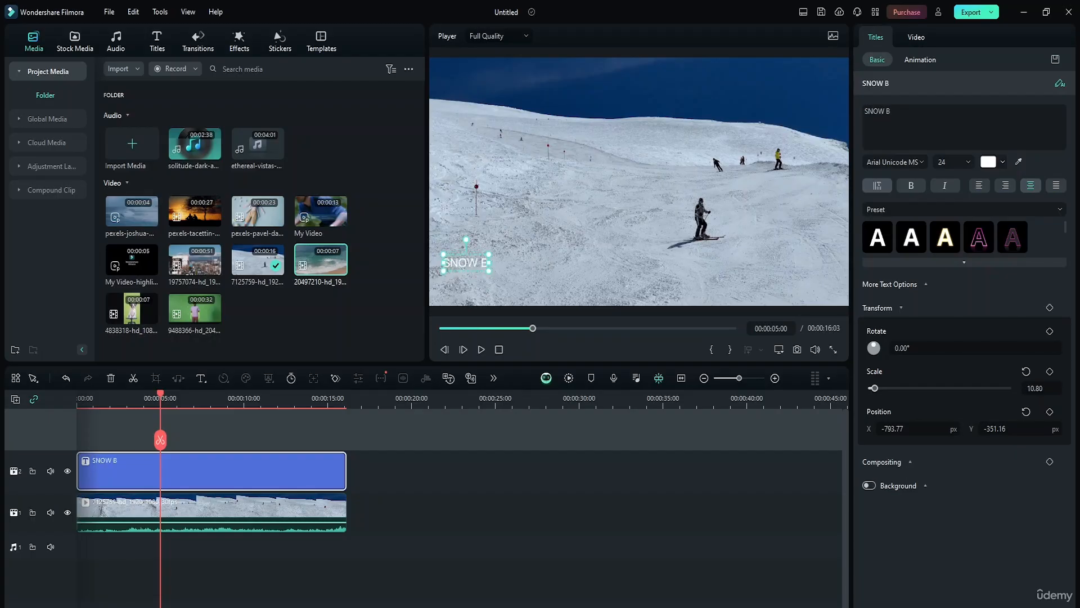
type("OAR")
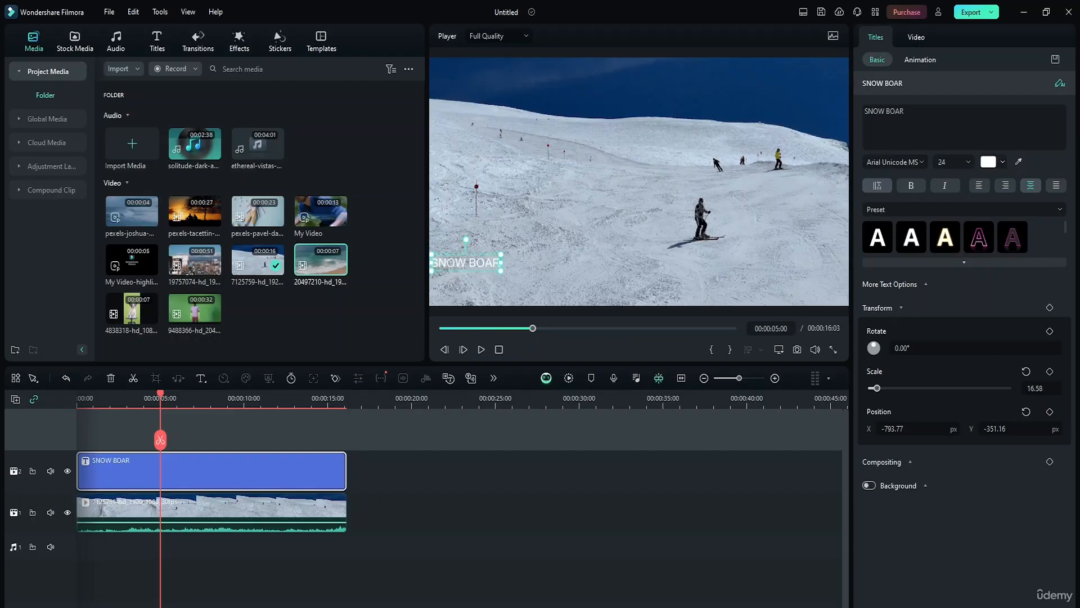
type("DING")
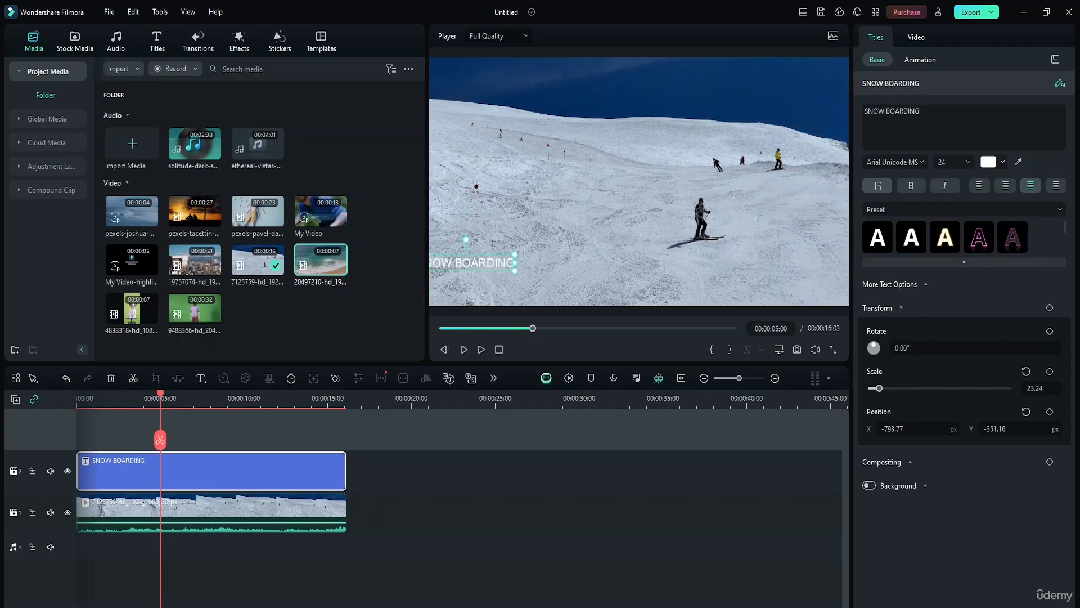
left_click(538, 155)
Reposition the title fully inside the frame's lower-left corner, at about X -686, Y -392 px
mouse_move(481, 266)
left_mouse_down()
mouse_move(514, 264)
mouse_move(499, 270)
left_mouse_up()
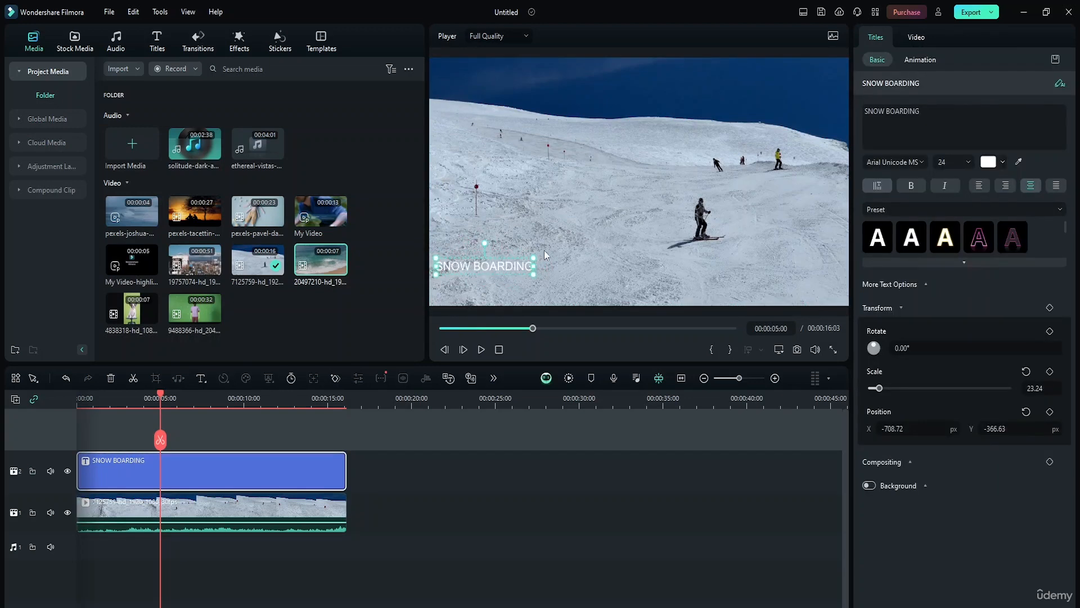
left_click(545, 250)
left_click(498, 270)
mouse_move(499, 268)
left_mouse_down()
mouse_move(503, 251)
mouse_move(754, 108)
mouse_move(519, 272)
mouse_move(486, 277)
left_mouse_up()
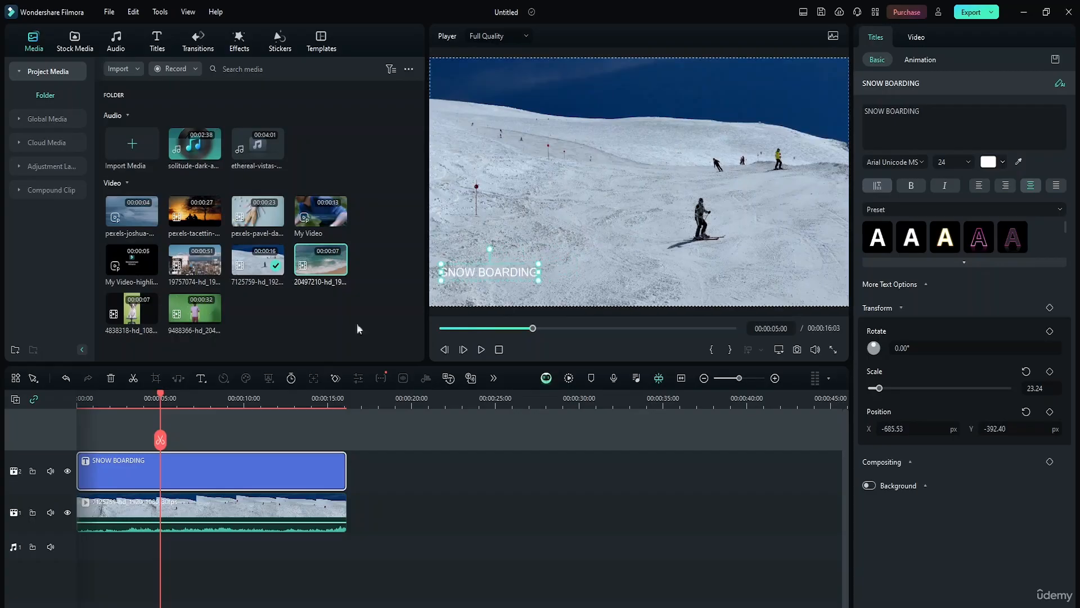
Add a keyframe to the SNOW BOARDING title at 00:00:02:12
left_click(107, 399)
mouse_move(98, 406)
left_mouse_down()
mouse_move(86, 404)
mouse_move(118, 407)
left_mouse_up()
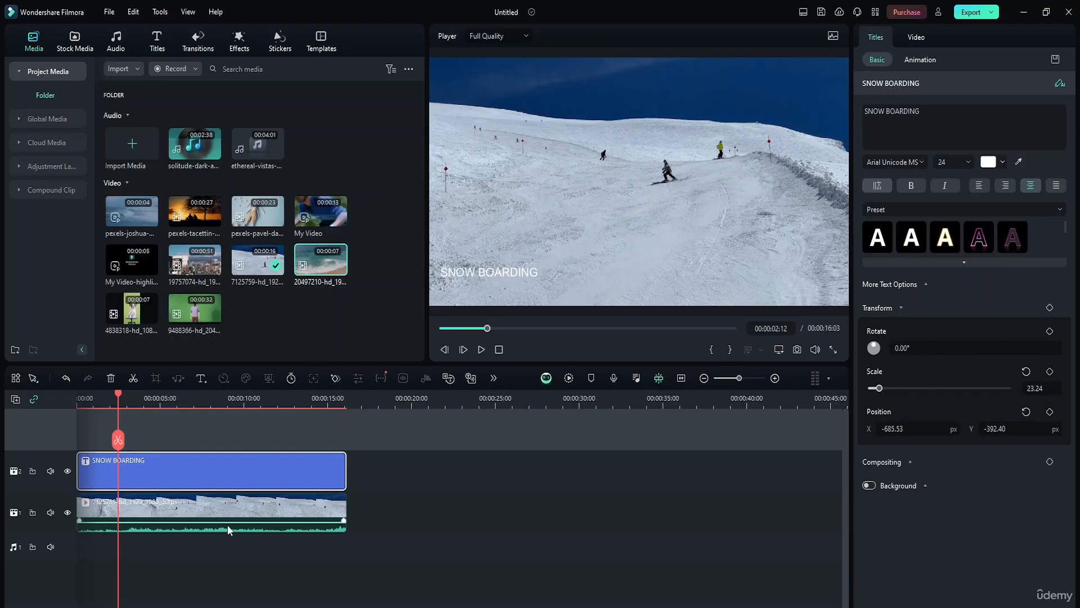
left_click(335, 378)
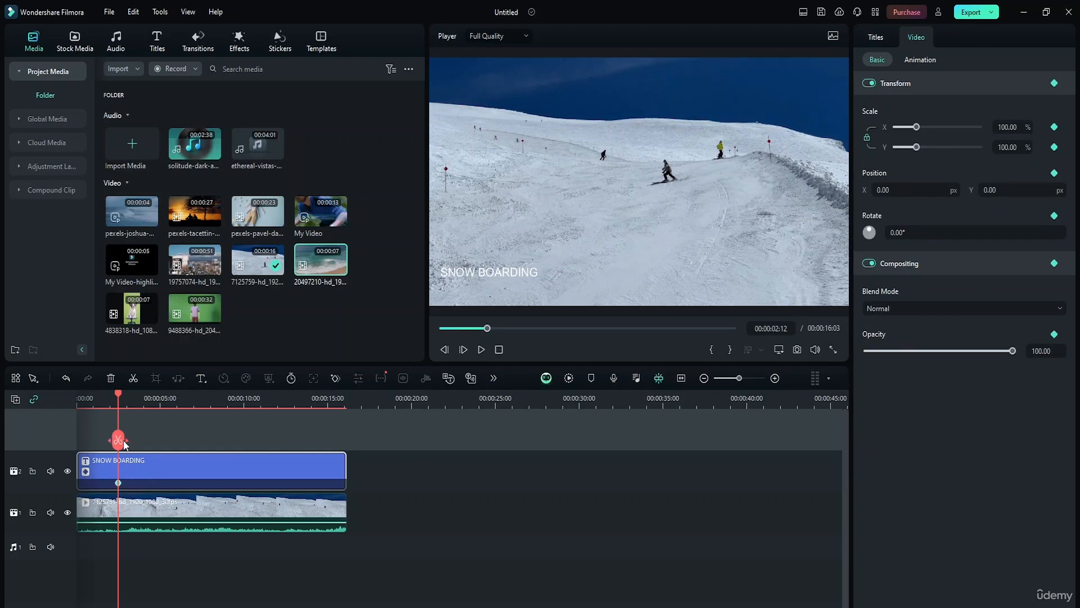
left_click(124, 416)
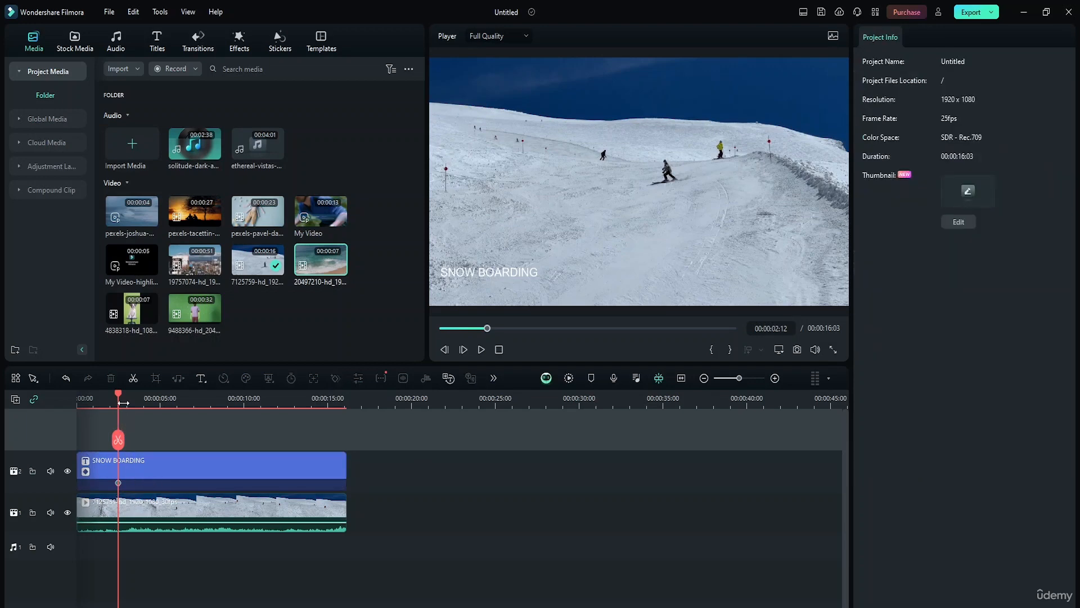
At 00:00:13:03, move the title to the frame's upper-right corner and add a second keyframe
left_click_drag(116, 394, 297, 412)
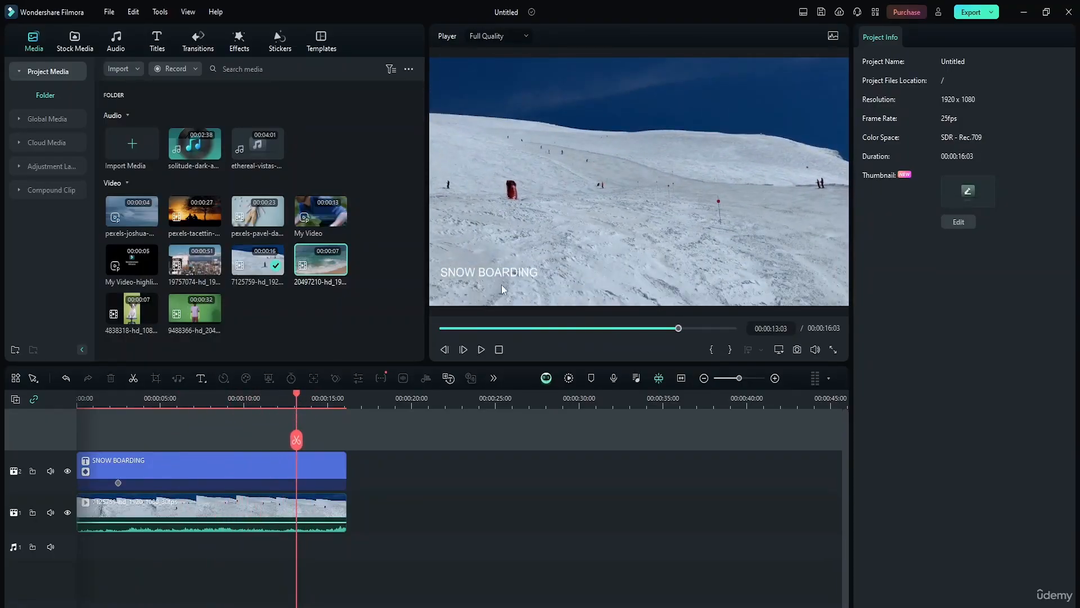
left_click_drag(508, 275, 810, 84)
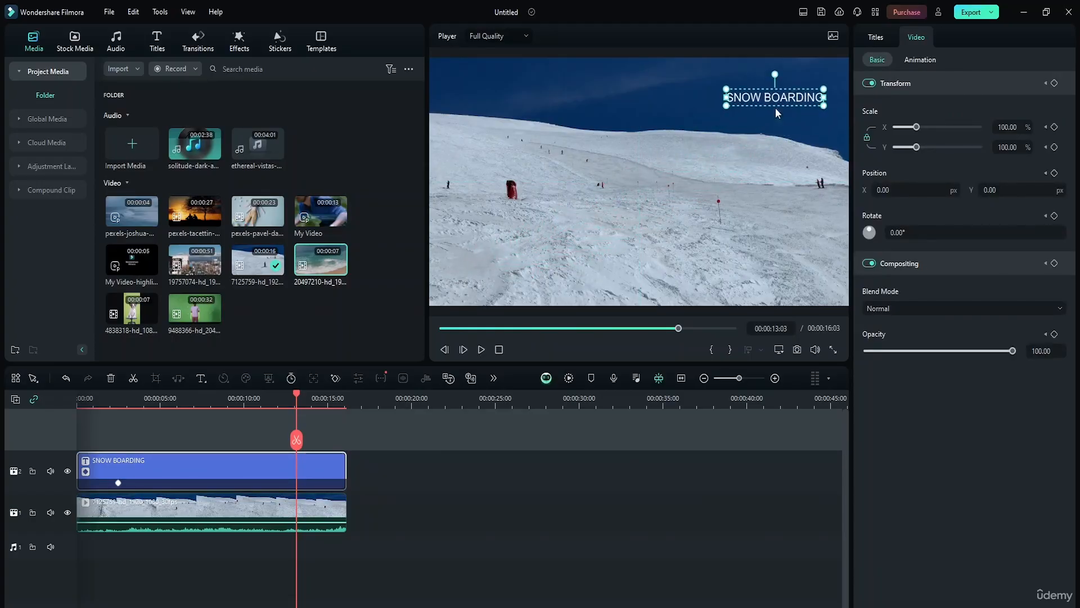
left_click(336, 377)
Scrub and play the timeline around the first title keyframe to check whether the title moves between its two keyframes
left_click(118, 483)
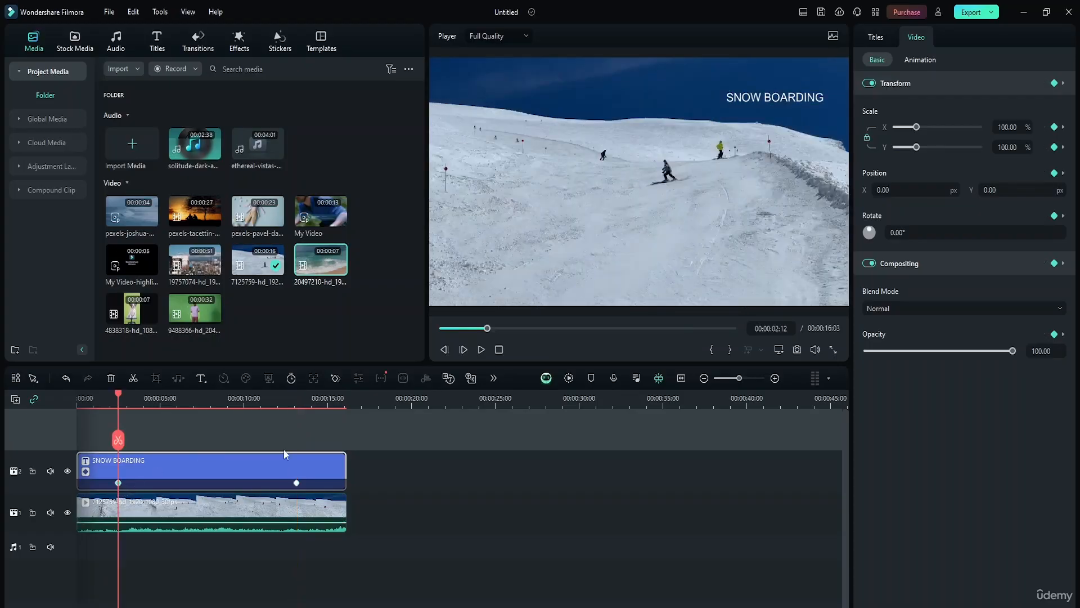
left_click_drag(120, 394, 221, 419)
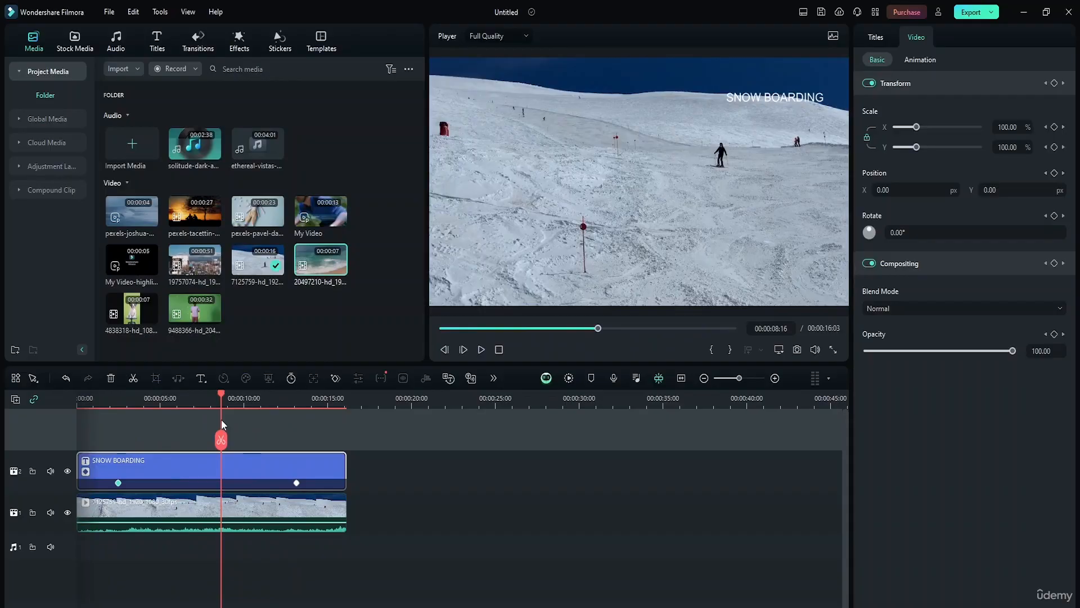
left_click_drag(221, 395, 116, 408)
key("space")
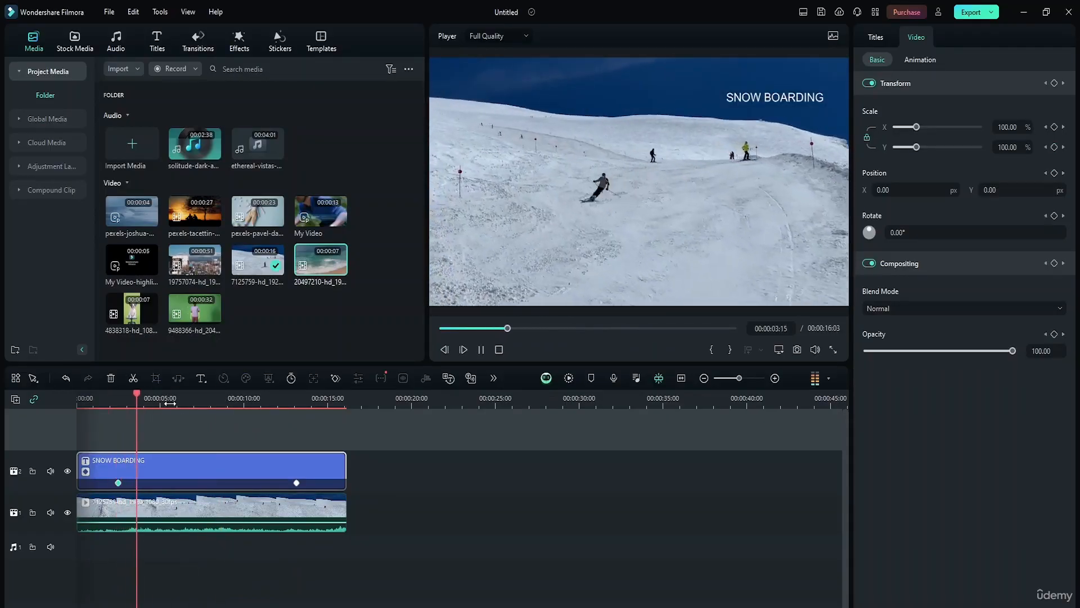
key("space")
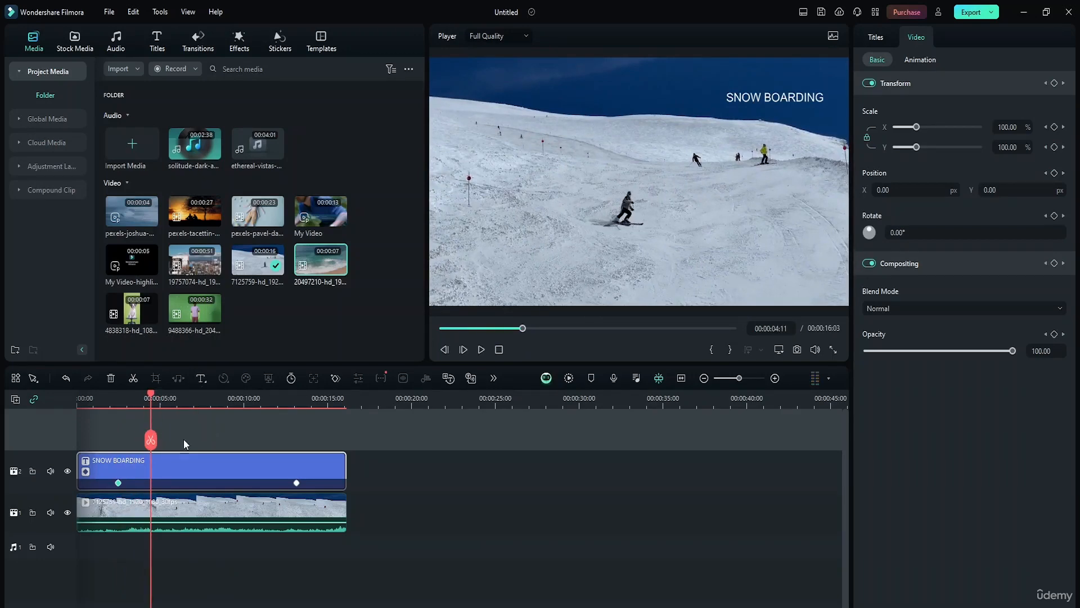
left_click_drag(147, 393, 88, 399)
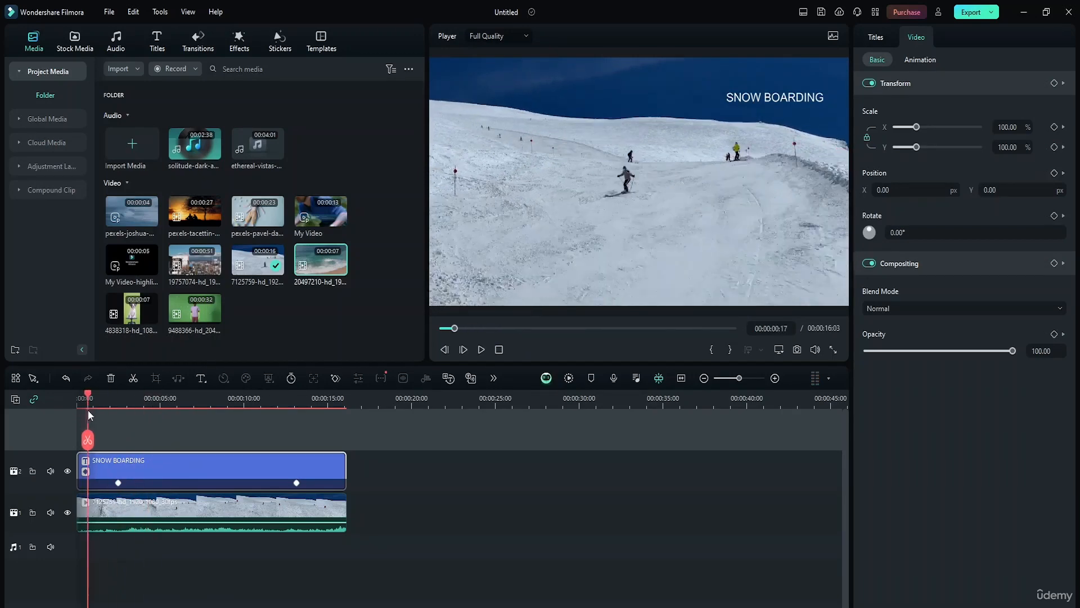
left_click(118, 481)
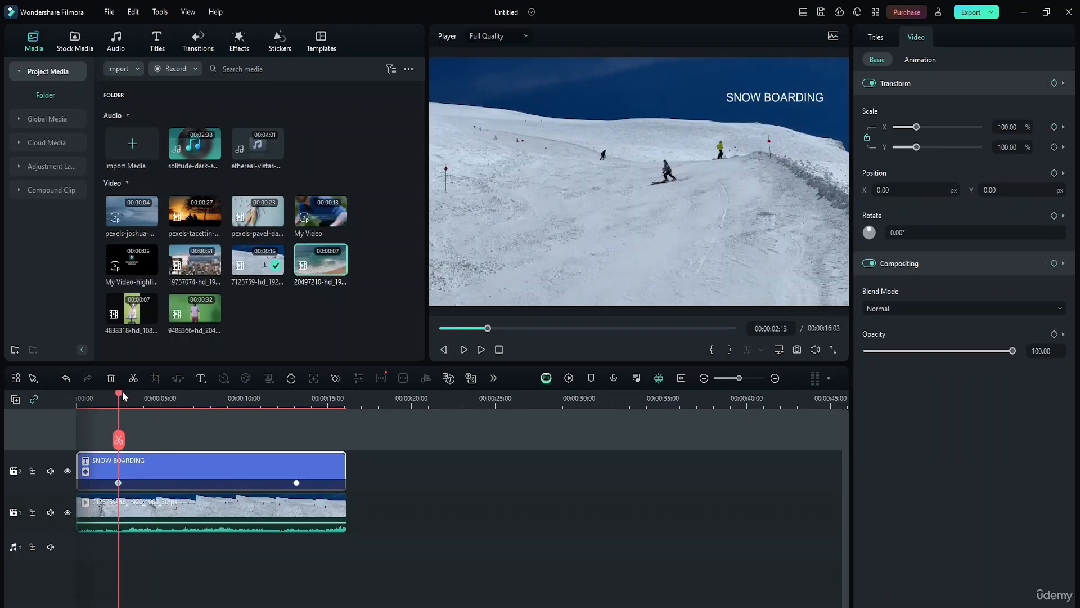
left_click_drag(123, 394, 123, 416)
left_click(118, 483)
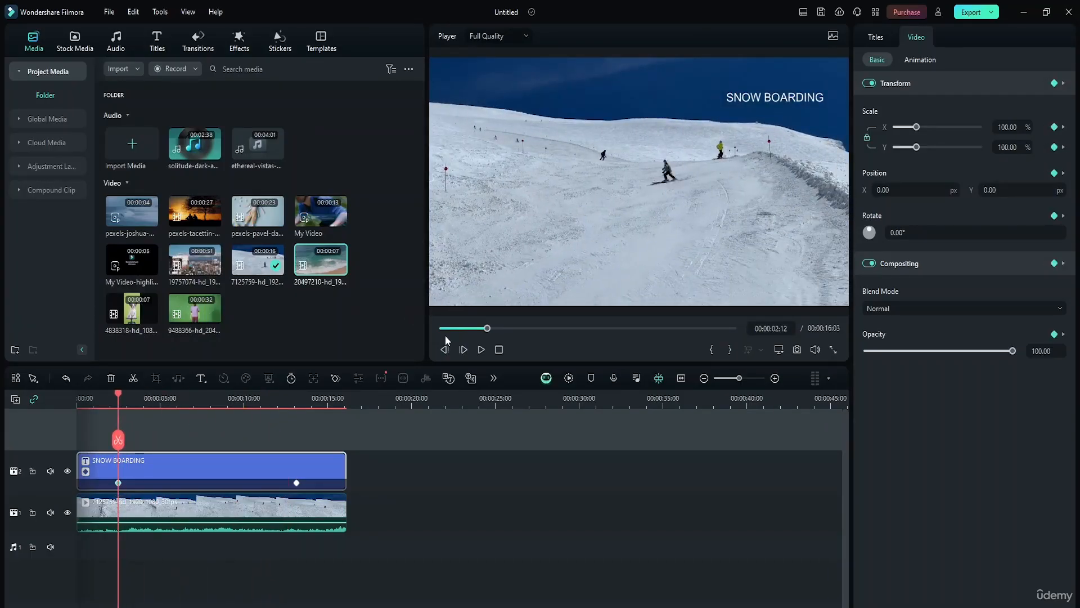
Delete both keyframes from the SNOW BOARDING title, at 00:00:13:03 and 00:00:02:12
left_click(297, 482)
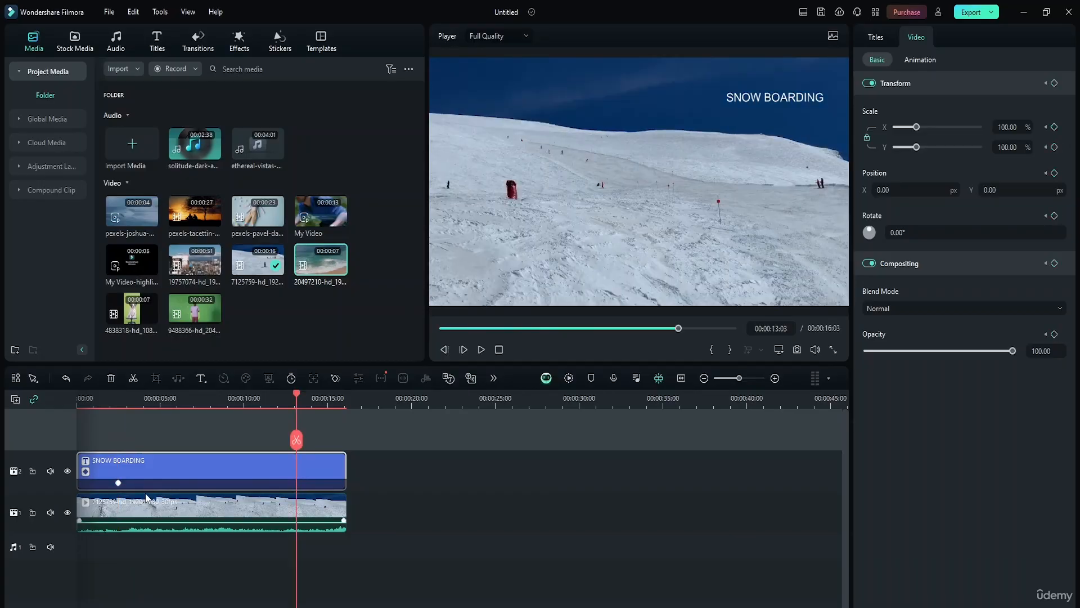
left_click_drag(296, 393, 121, 407)
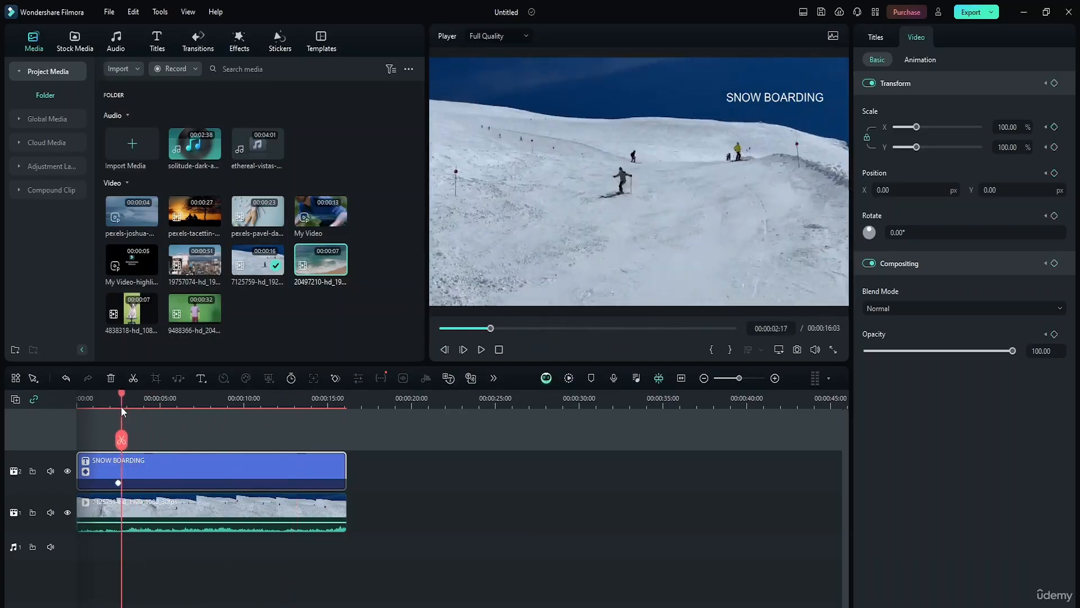
left_click(118, 482)
key("Delete")
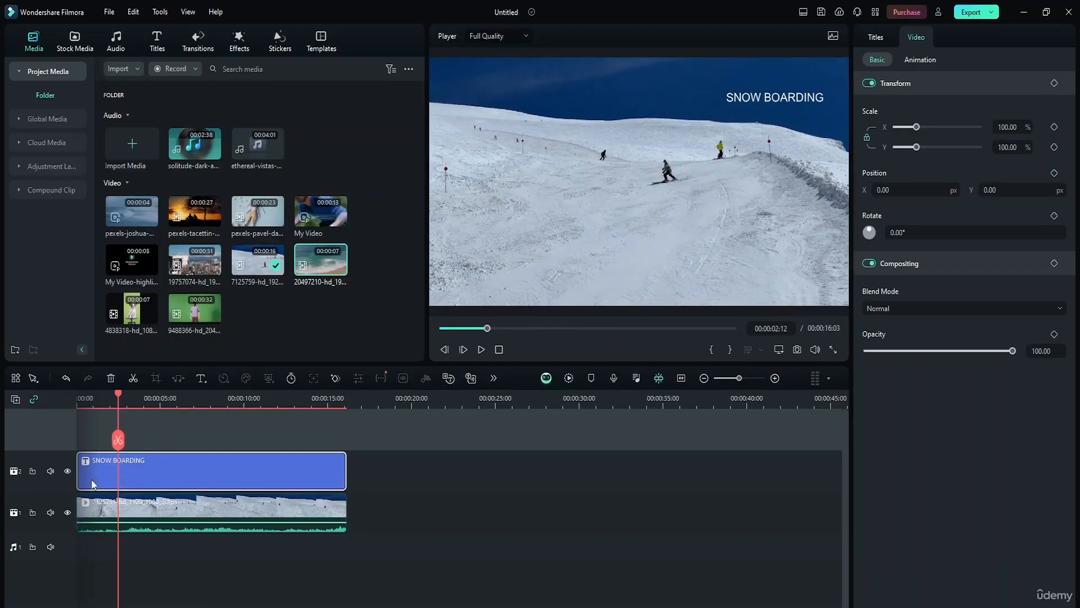
Move the title to the frame's lower-left corner at about X -673, Y -426 px and show its text settings
left_click_drag(757, 98, 475, 280)
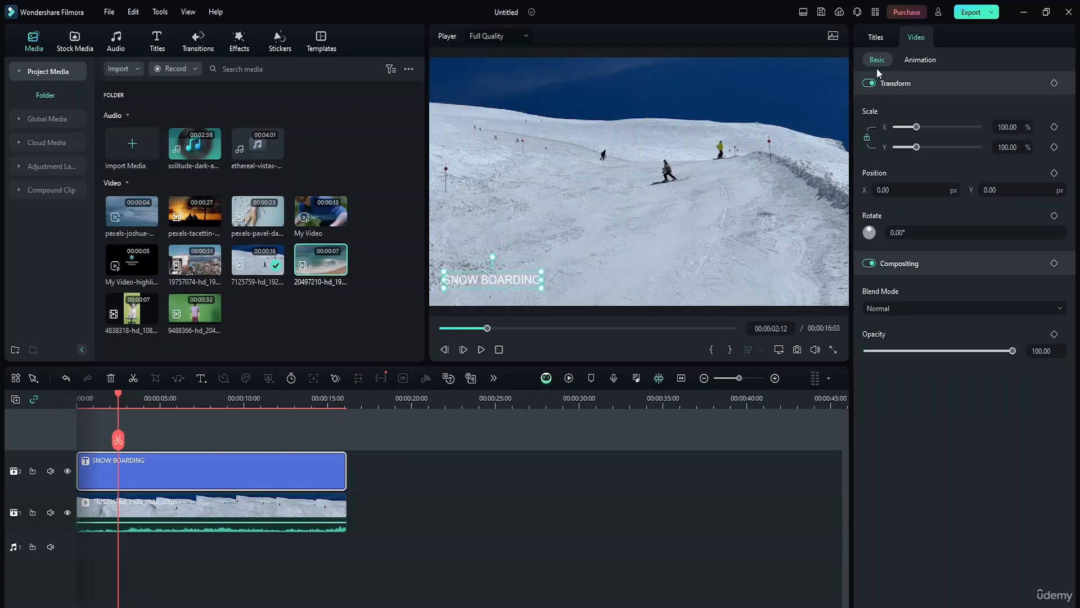
left_click(876, 37)
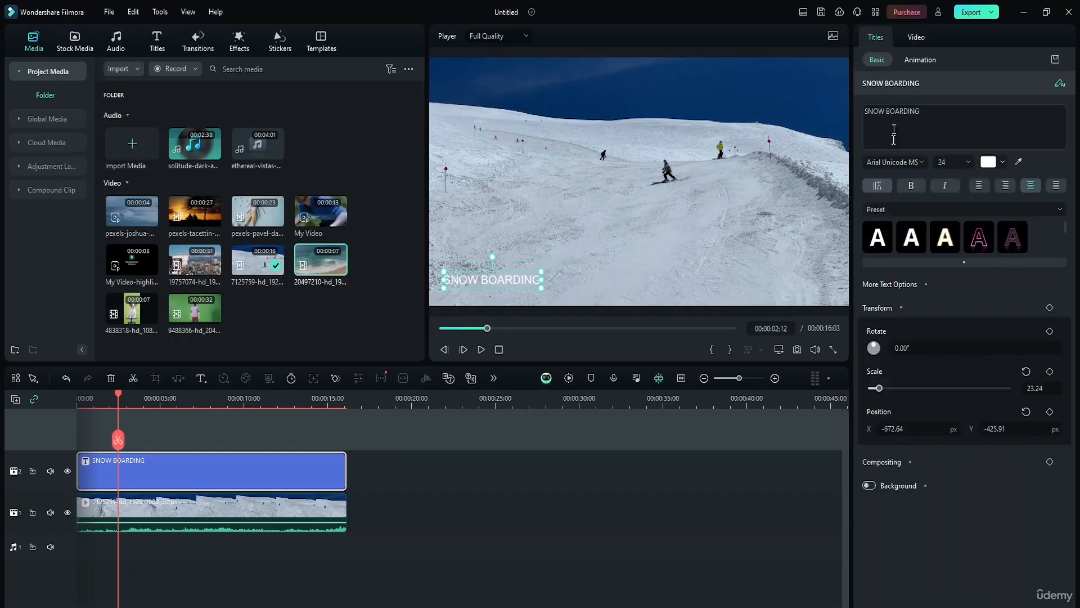
Keyframe the title's position at X -670.64 px at 00:00:02:12 and at about X 546, Y 327 px at 00:00:13:17
mouse_move(923, 429)
left_mouse_down()
mouse_move(953, 429)
mouse_move(926, 429)
left_mouse_up()
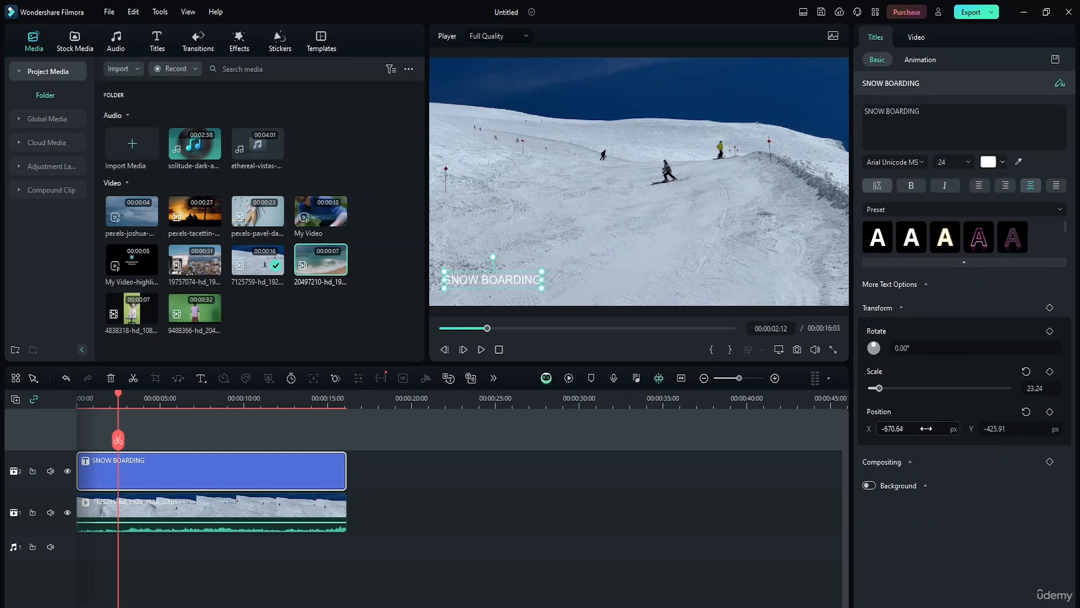
left_click(1049, 412)
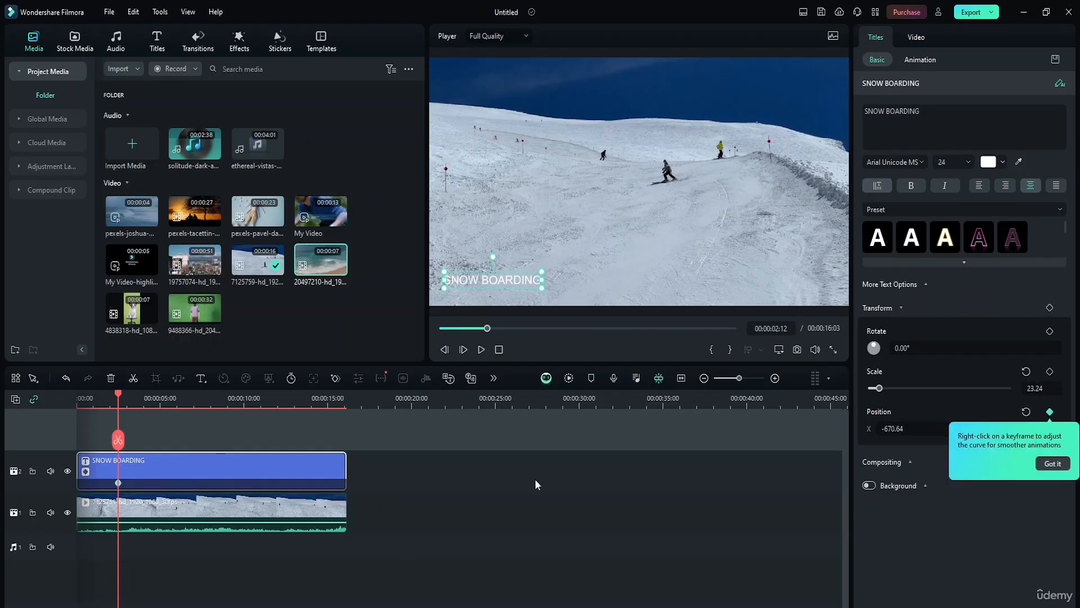
left_click(1052, 464)
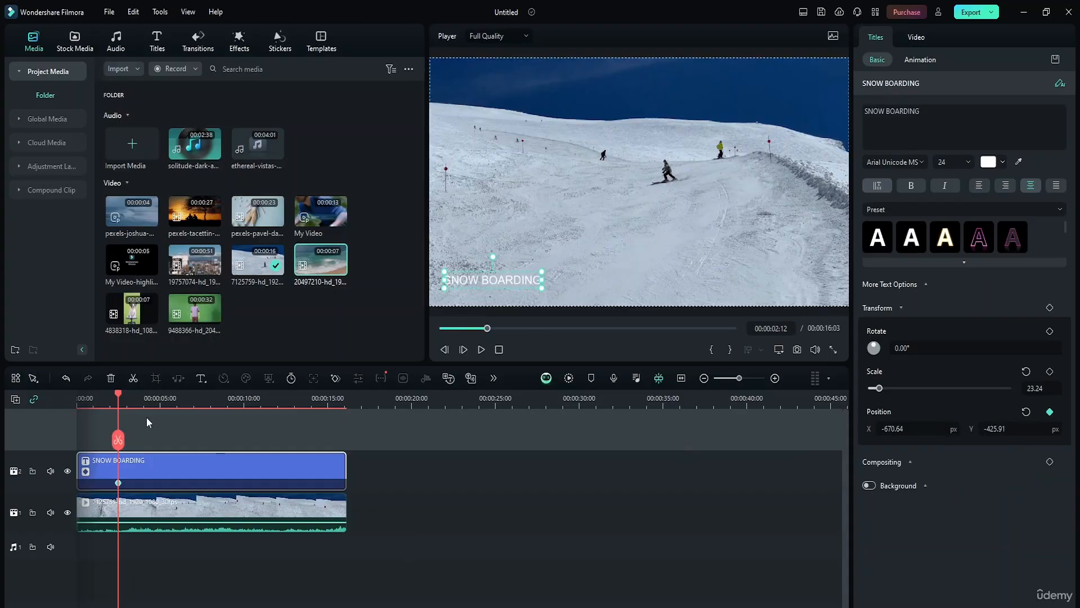
left_click_drag(113, 394, 311, 397)
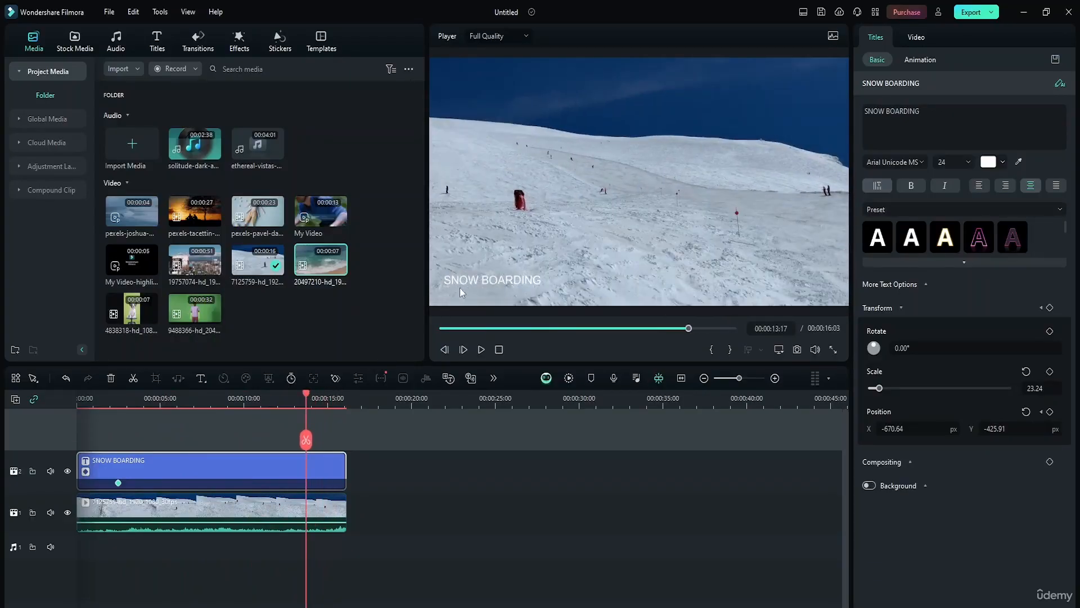
left_click_drag(487, 283, 747, 107)
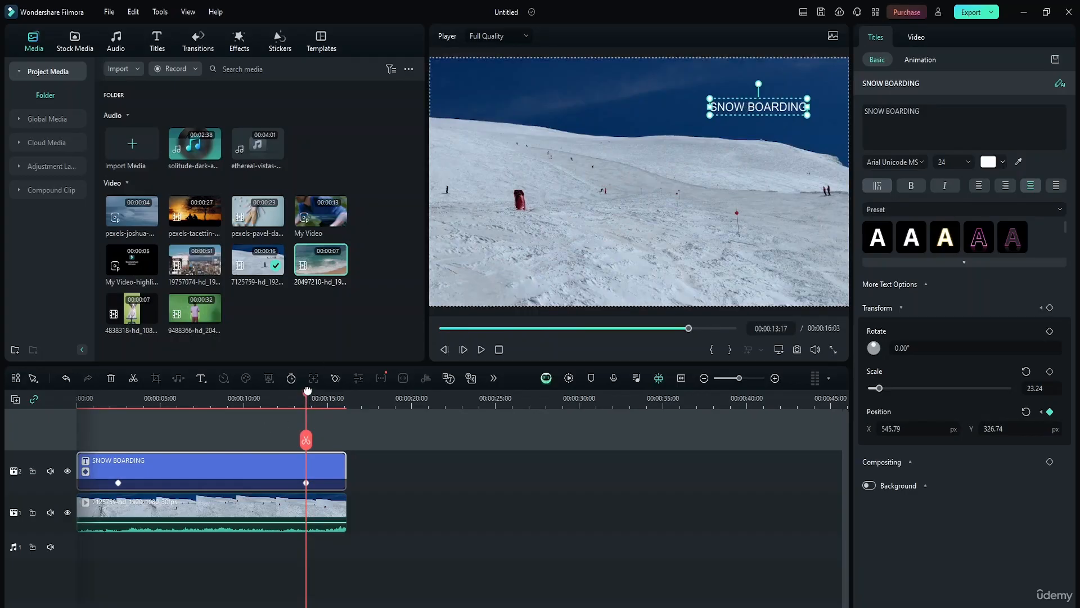
Play the timeline from near the start to check the title's diagonal movement, and scrub back to about 00:00:13:10
left_click_drag(309, 397, 82, 411)
key("space")
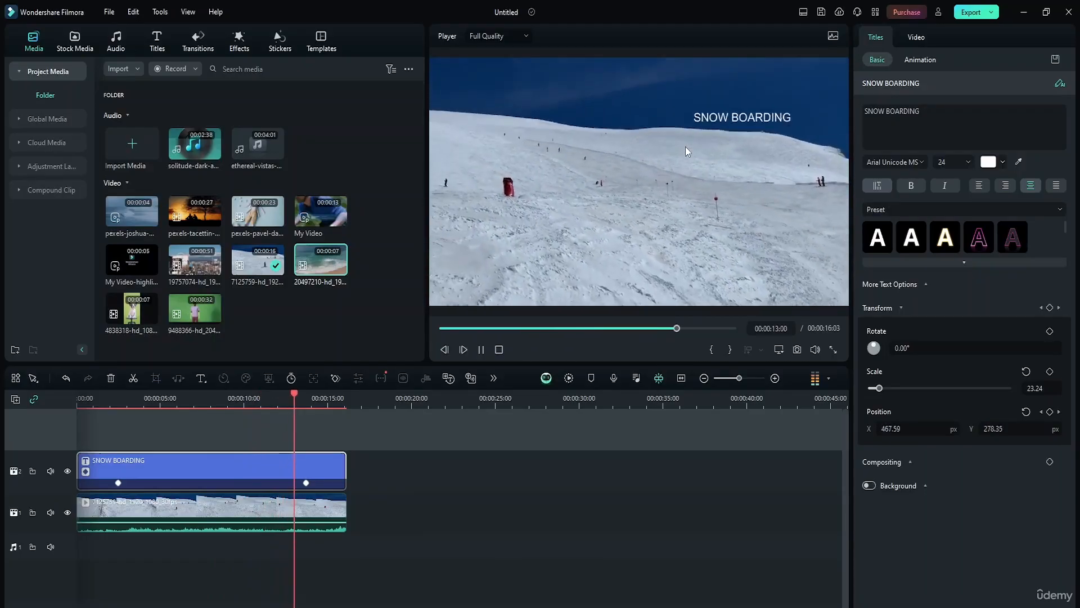
key("space")
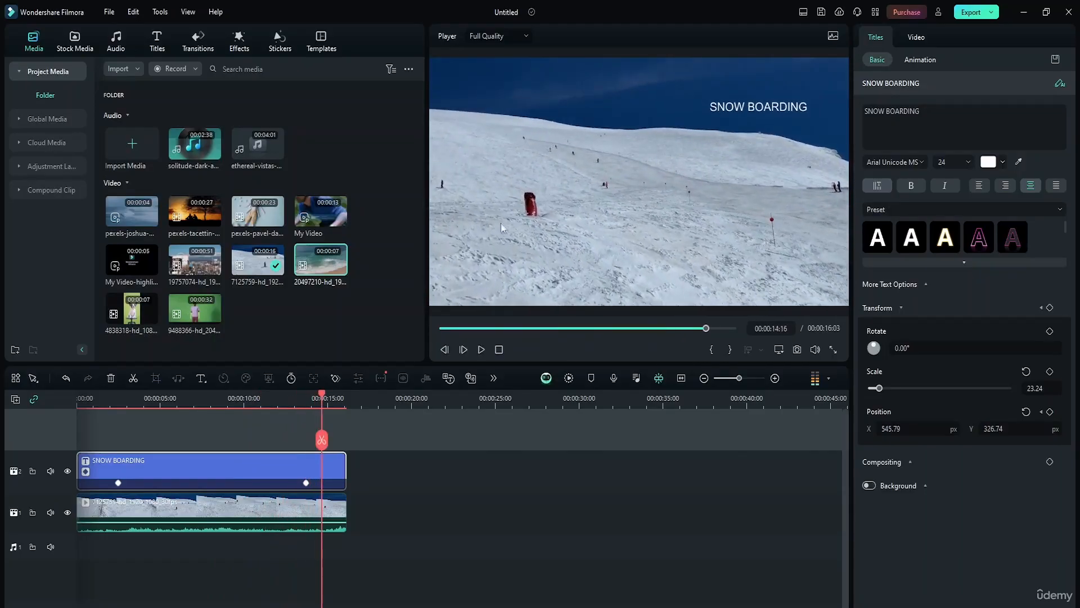
left_click_drag(328, 394, 302, 421)
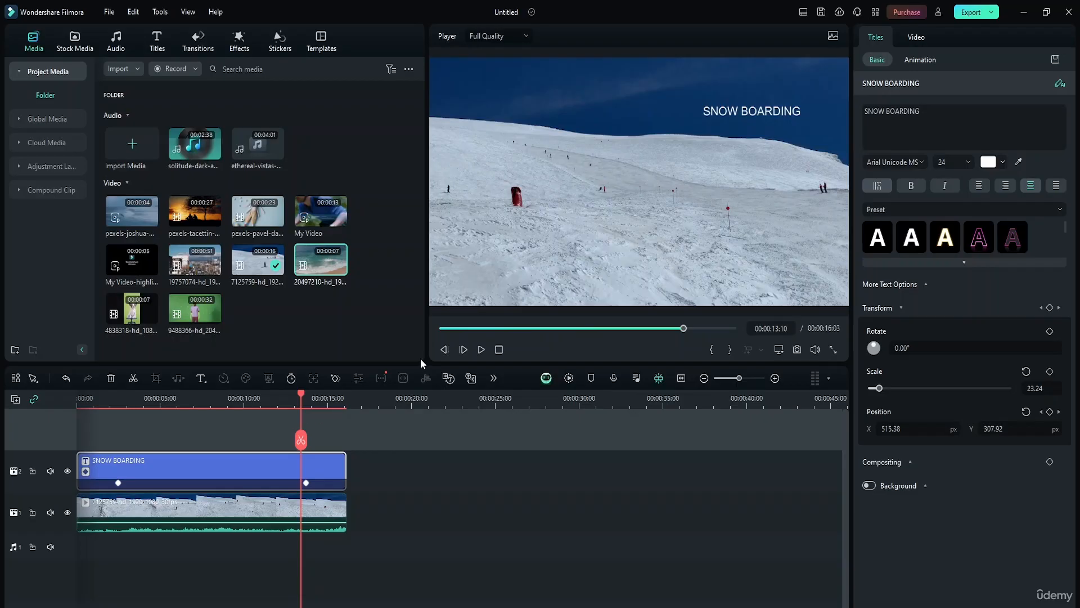
Select the ski clip, show its basic video settings and add an opacity keyframe at 100 at 00:00:02:22
left_click(747, 112)
left_click(667, 190)
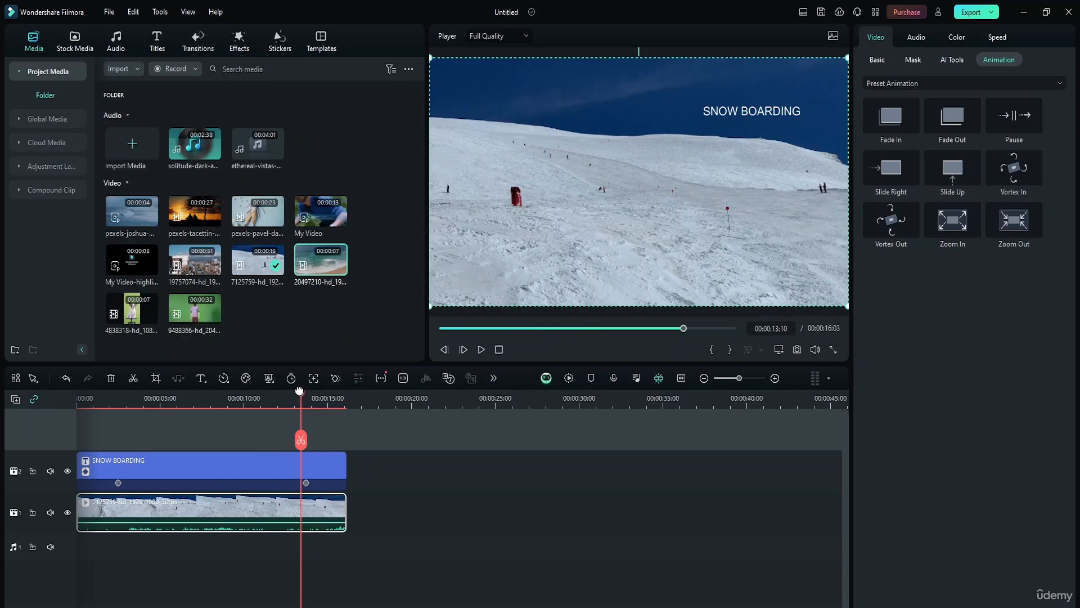
left_click_drag(299, 390, 134, 418)
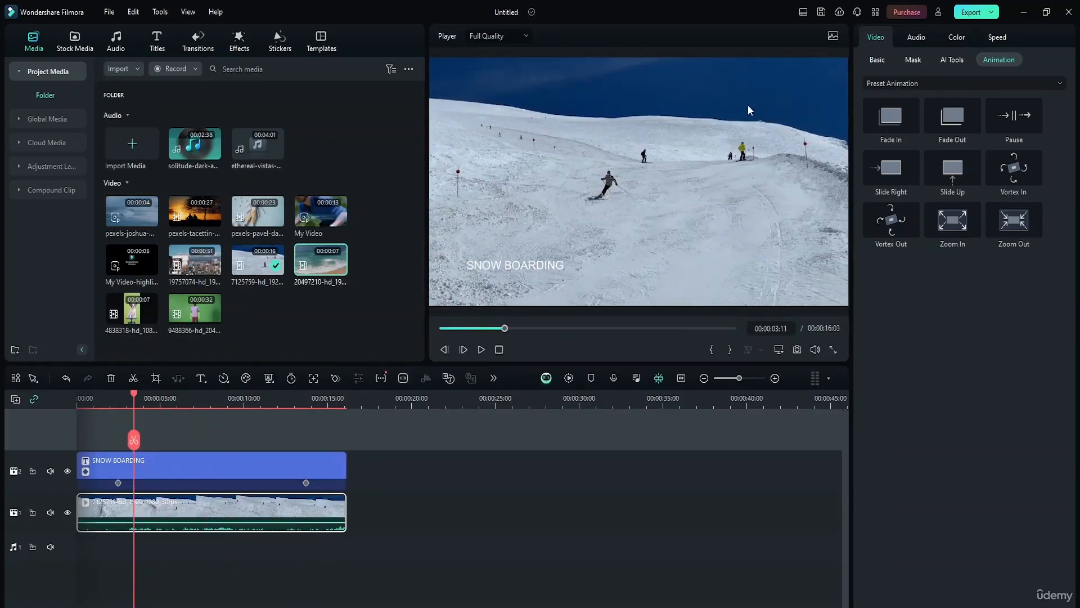
left_click(877, 59)
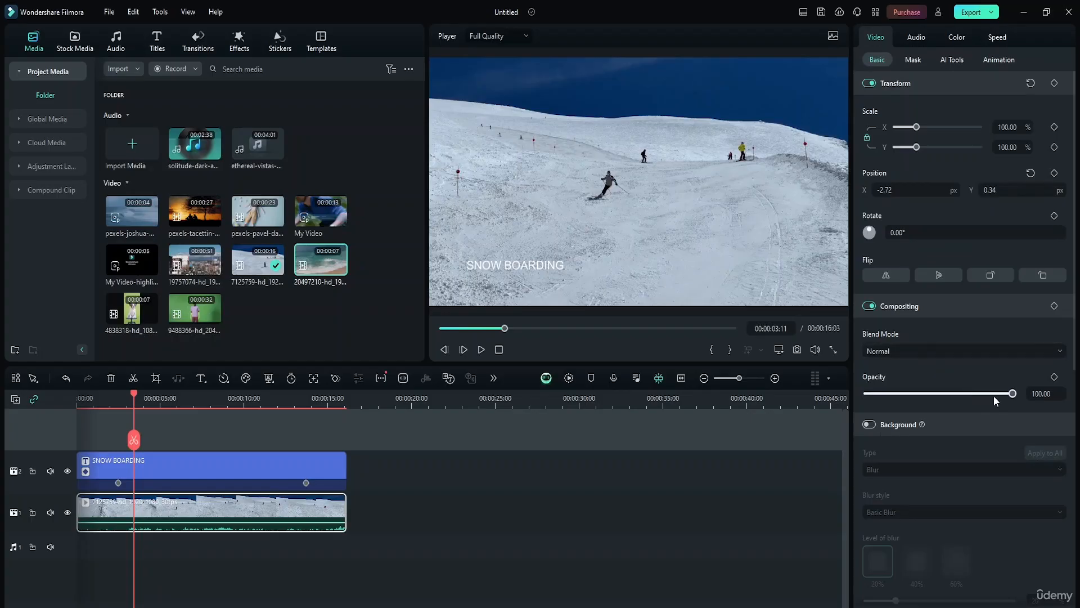
mouse_move(994, 395)
left_mouse_down()
mouse_move(895, 395)
mouse_move(1022, 391)
mouse_move(1012, 393)
left_mouse_up()
left_click_drag(1012, 394, 1034, 394)
left_click_drag(133, 401, 128, 447)
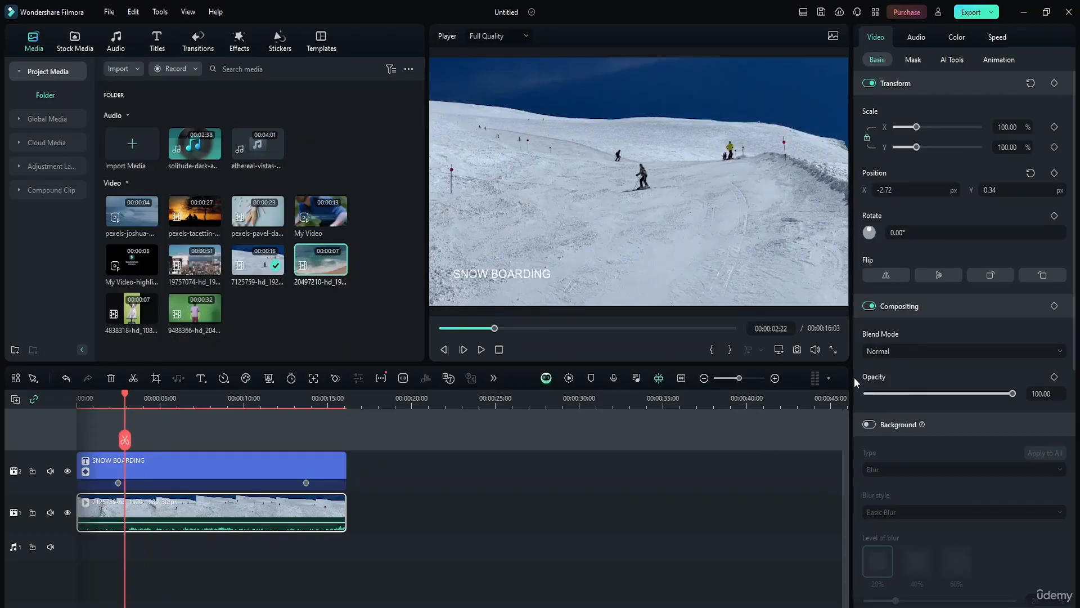
left_click(1054, 379)
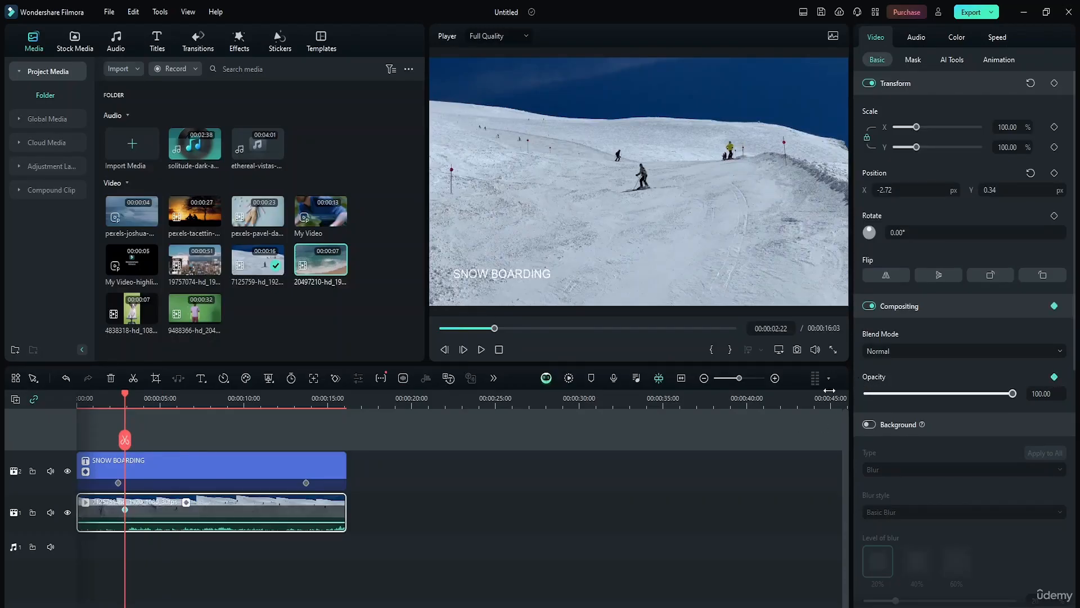
At 00:00:09:23, set the ski clip's opacity to 51 as a second opacity keyframe
left_click_drag(124, 401, 243, 405)
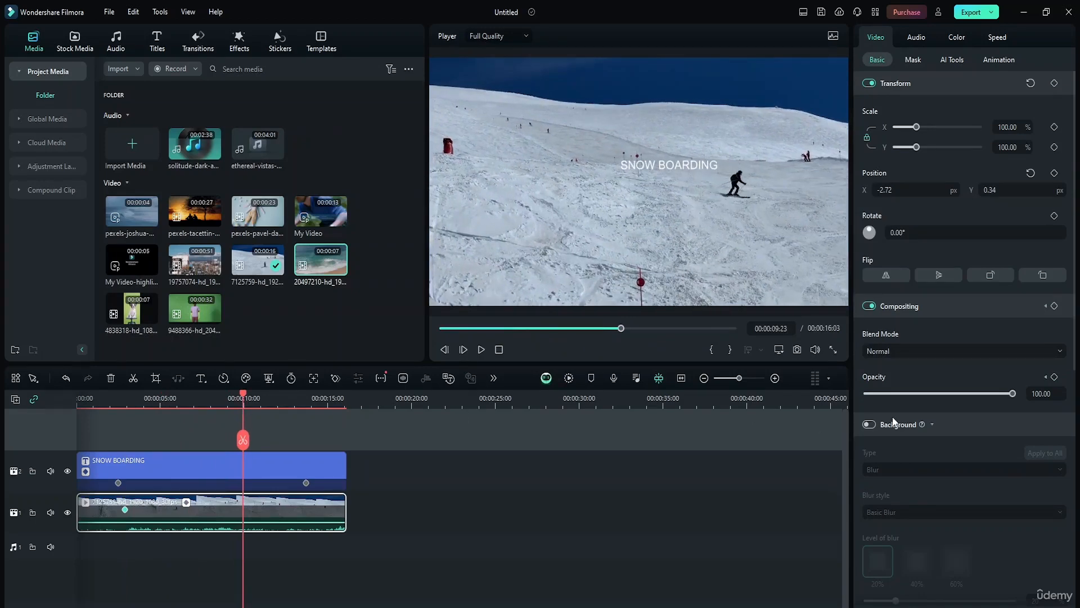
left_click(936, 393)
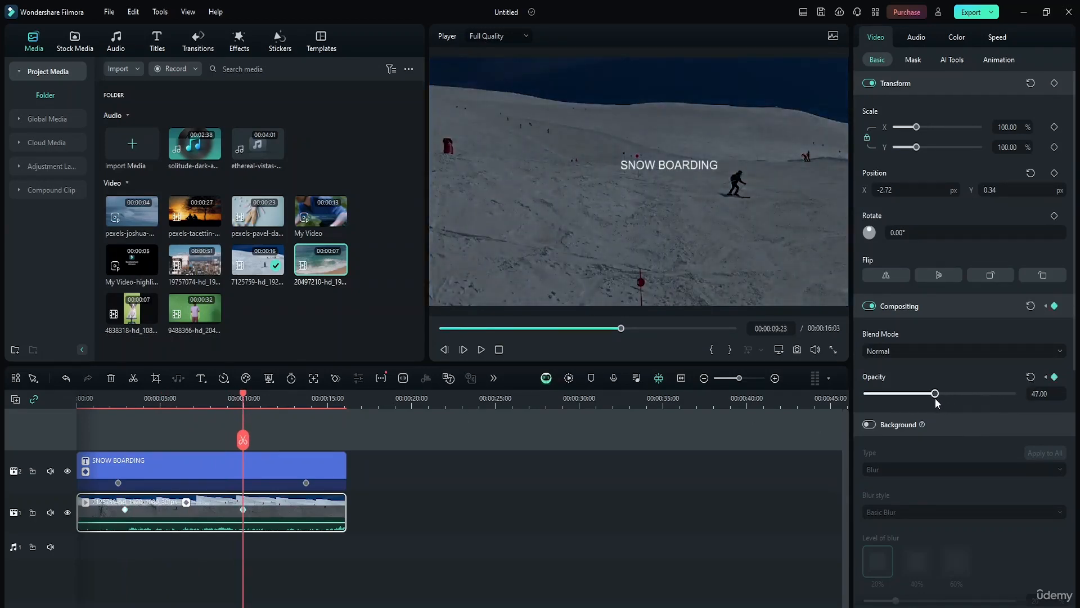
left_click_drag(935, 393, 942, 393)
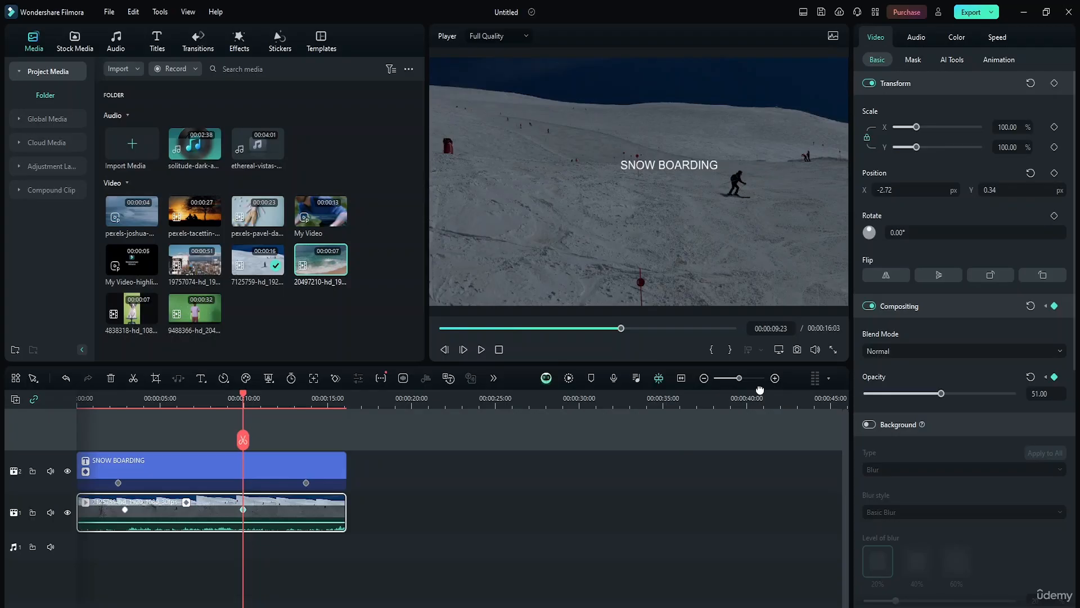
Play the timeline from near the start to check how the ski clip darkens between its opacity keyframes
left_click_drag(243, 423, 90, 431)
key("space")
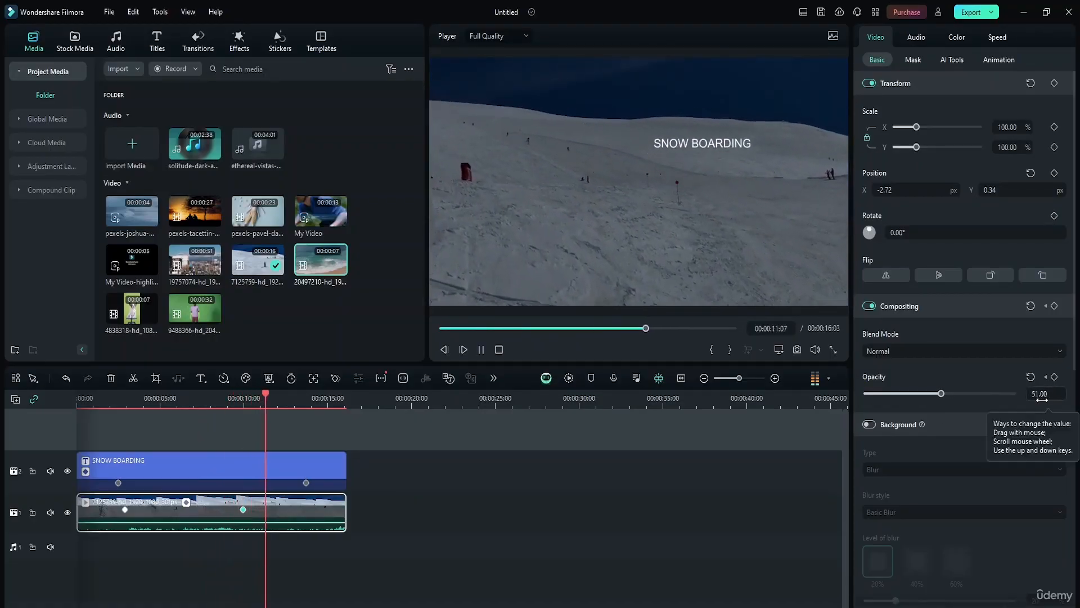
key("space")
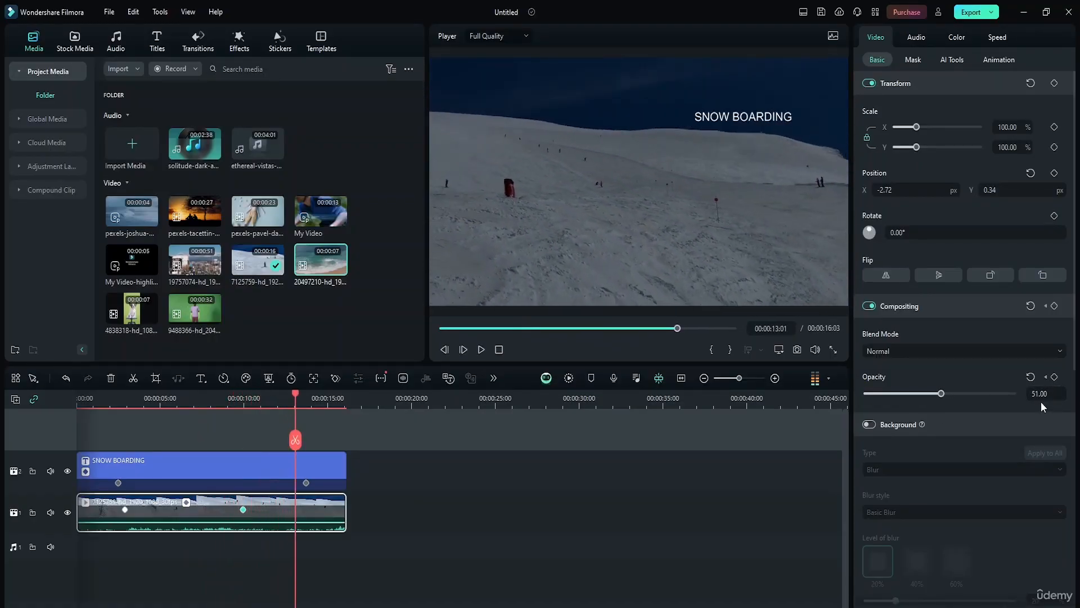
Keyframe the ski clip's scale at 100% at 00:00:02:00 and at about 185% at 00:00:07:06, with X and Y linked
left_click_drag(298, 396, 111, 444)
key("Left")
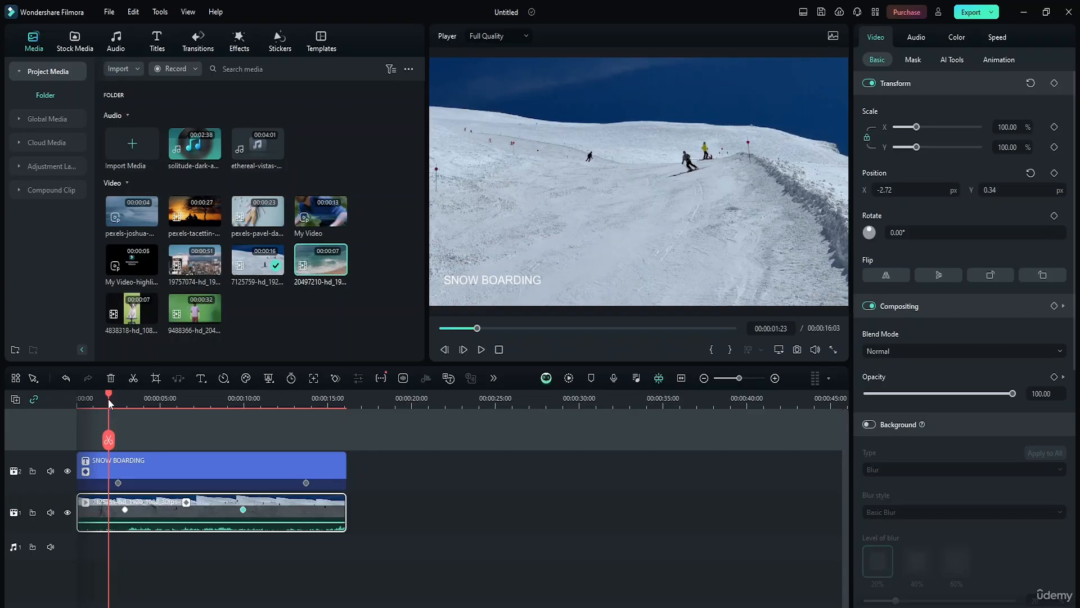
left_click_drag(106, 394, 109, 394)
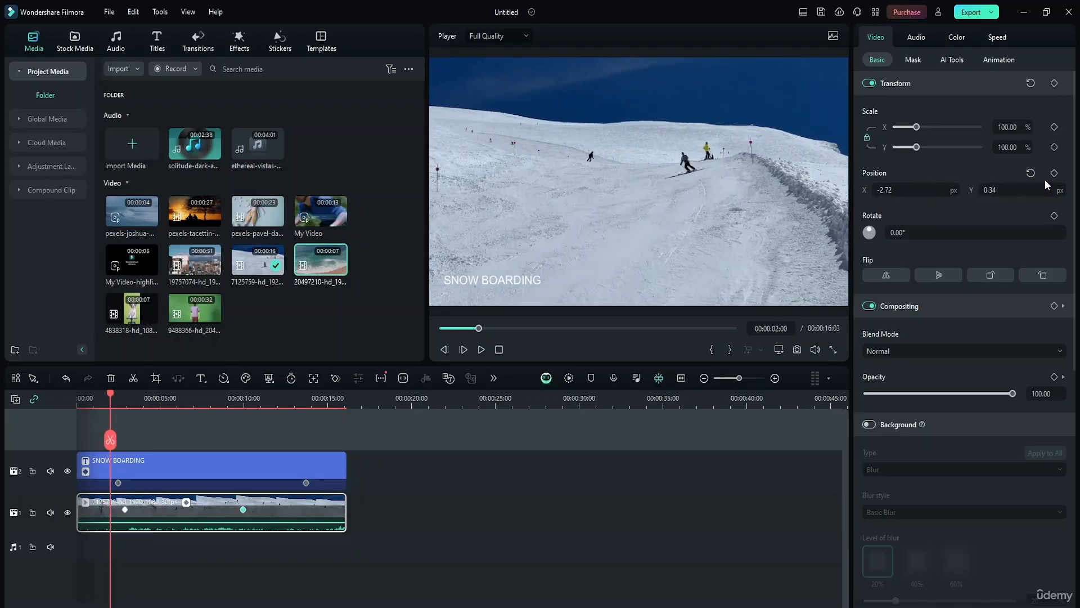
left_click(868, 139)
left_click(868, 138)
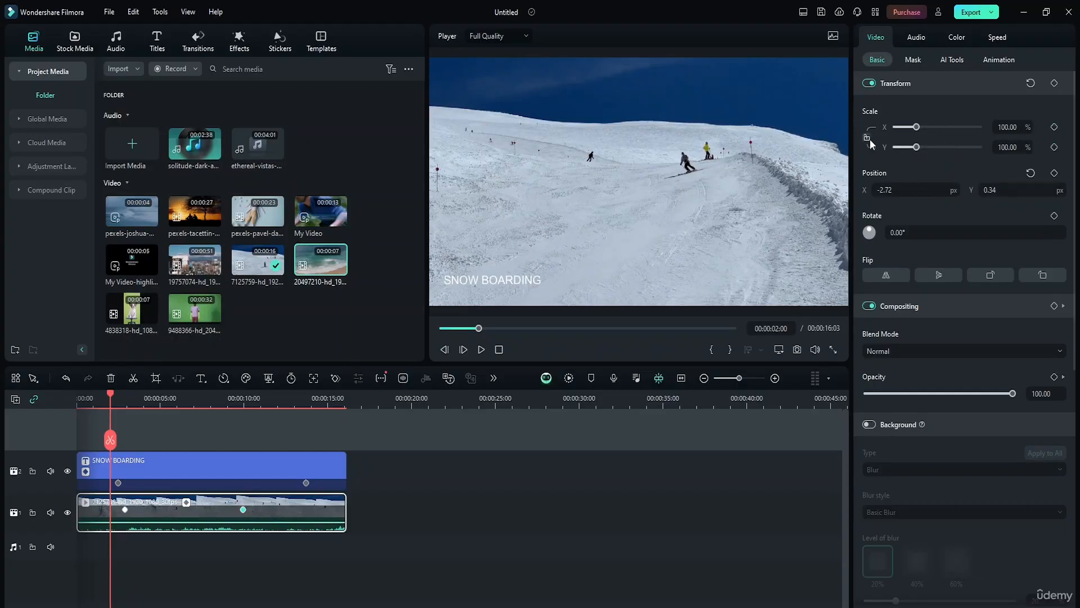
left_click(1055, 128)
left_click_drag(110, 394, 198, 394)
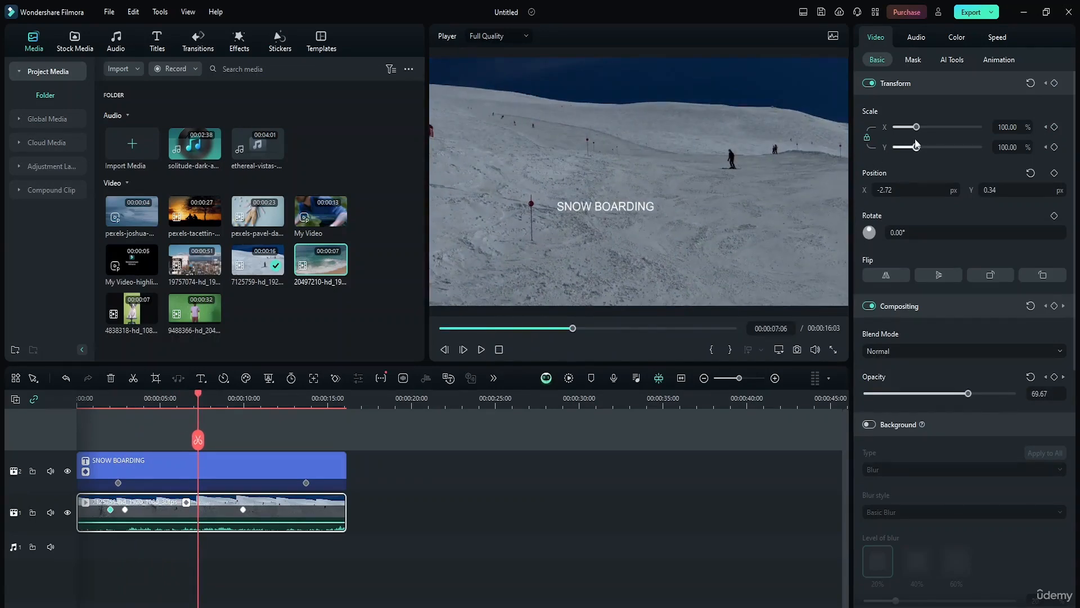
left_click_drag(916, 127, 936, 128)
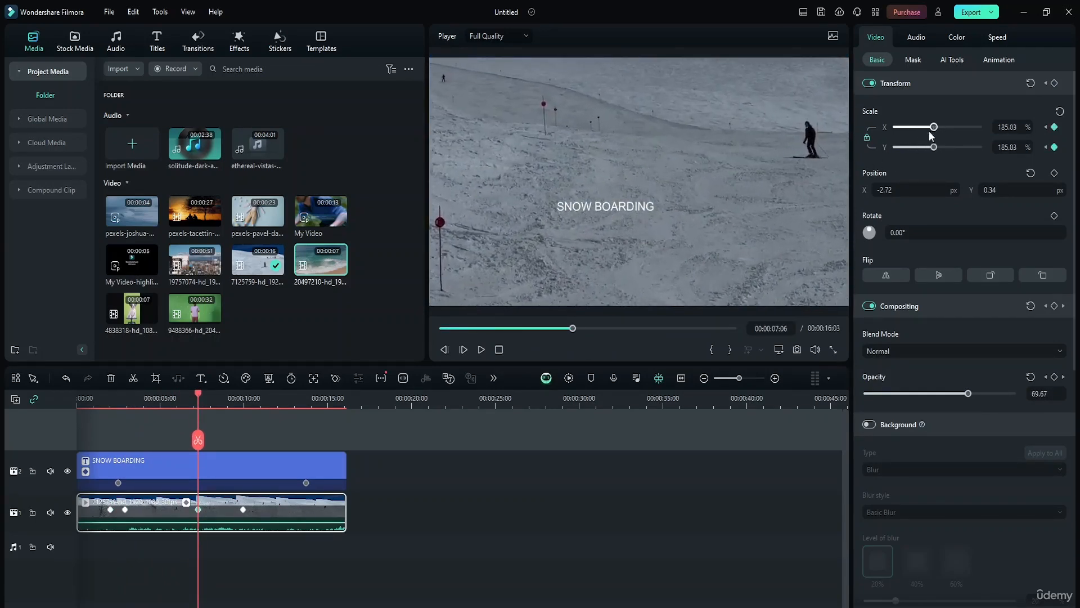
Play the timeline from near the start to check the ski clip's zoom between its scale keyframes
left_click_drag(198, 397, 79, 417)
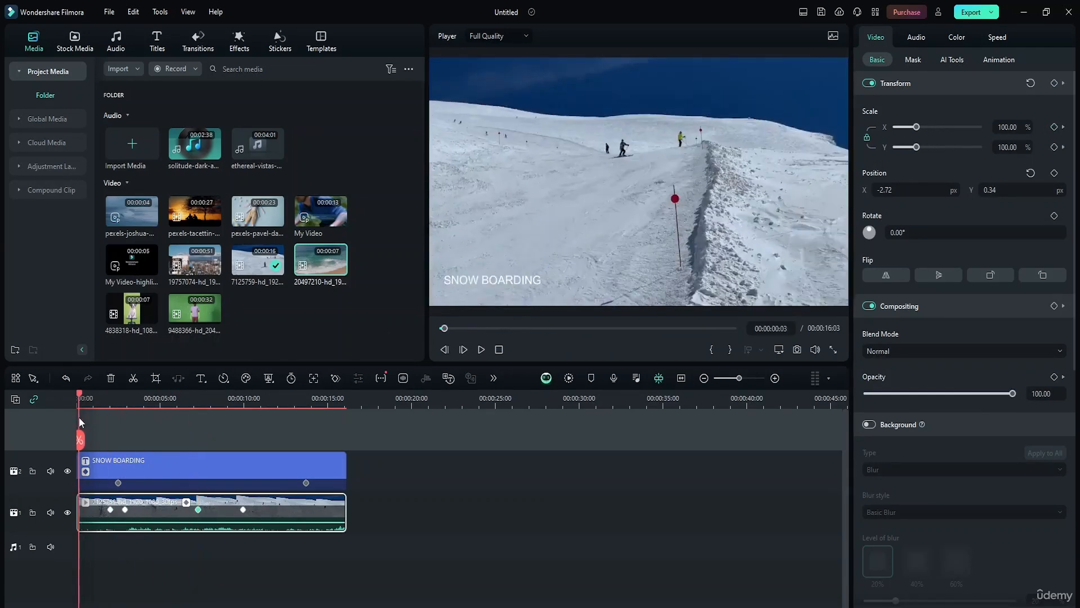
key("space")
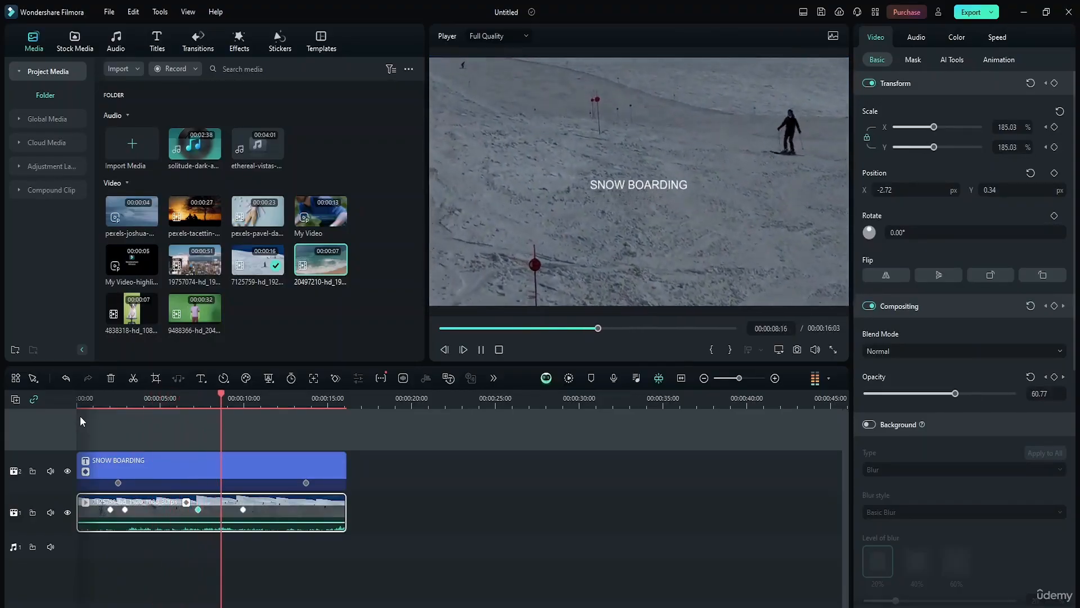
key("space")
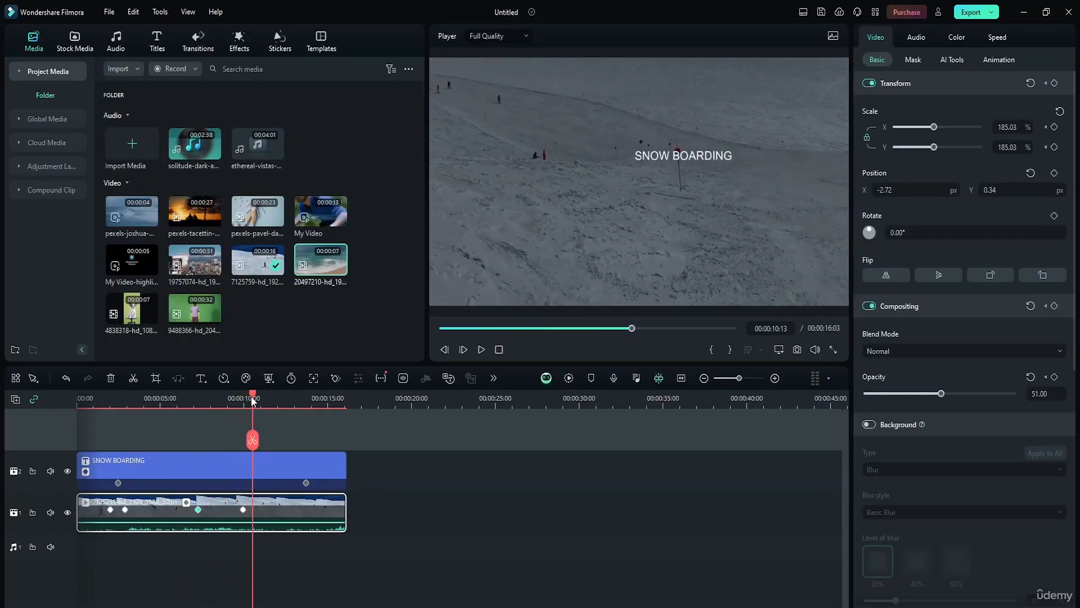
Keyframe the ski clip's position at 00:00:00:08, and set X to 276.28 px at 00:00:04:13 as a second position keyframe
left_click_drag(253, 400, 52, 420)
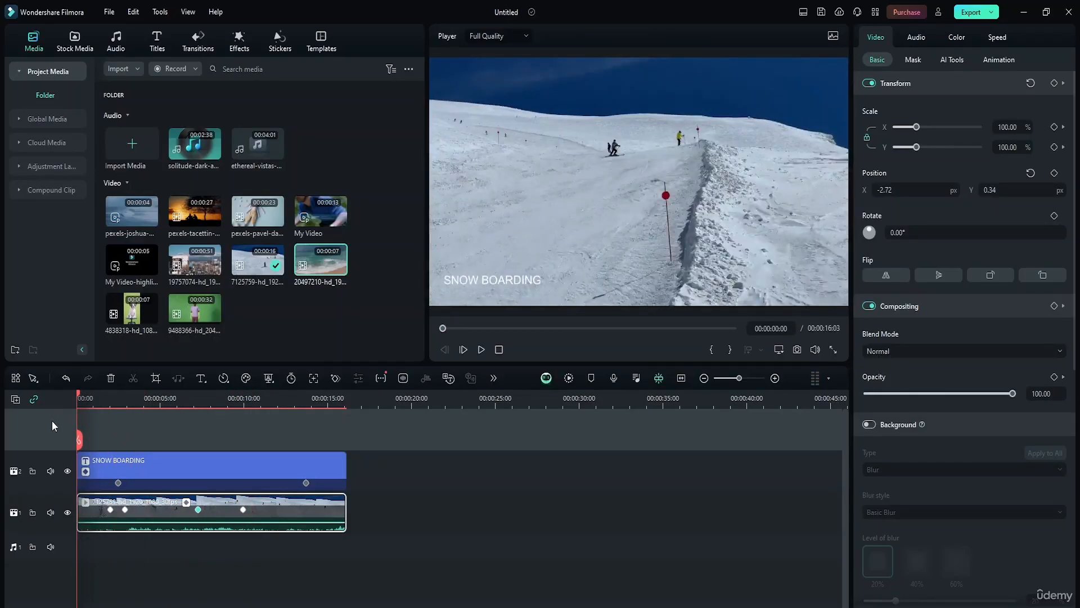
left_click(82, 398)
left_click(1055, 173)
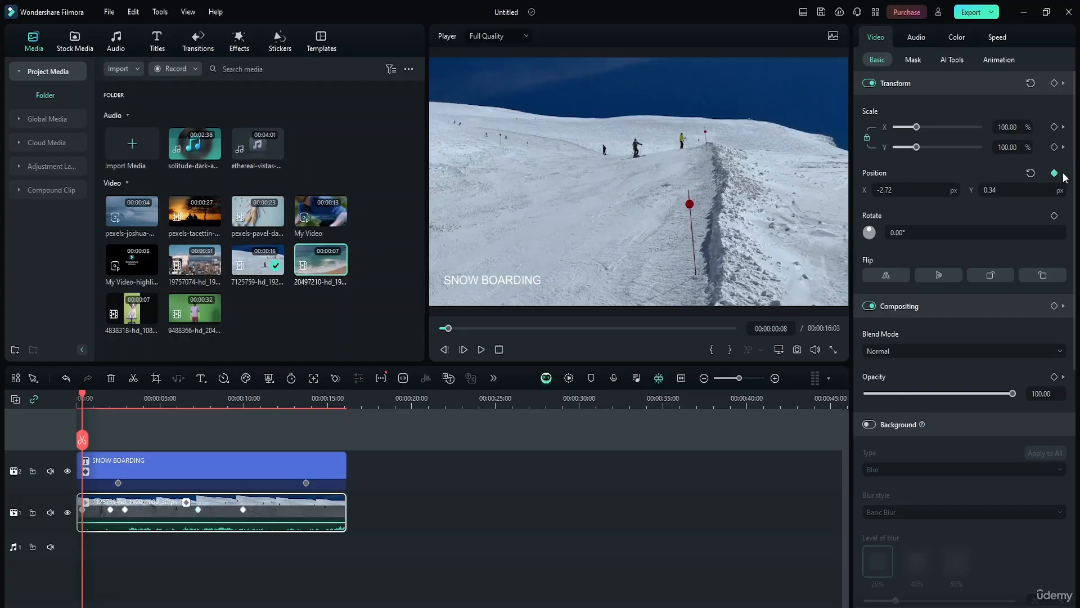
left_click_drag(73, 396, 152, 397)
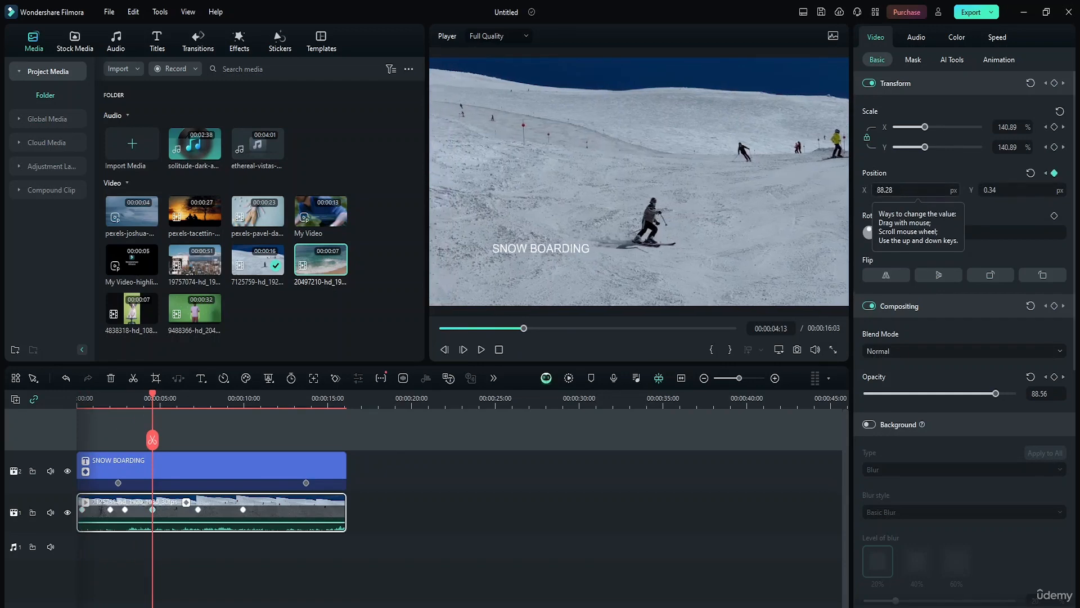
left_click_drag(889, 190, 935, 190)
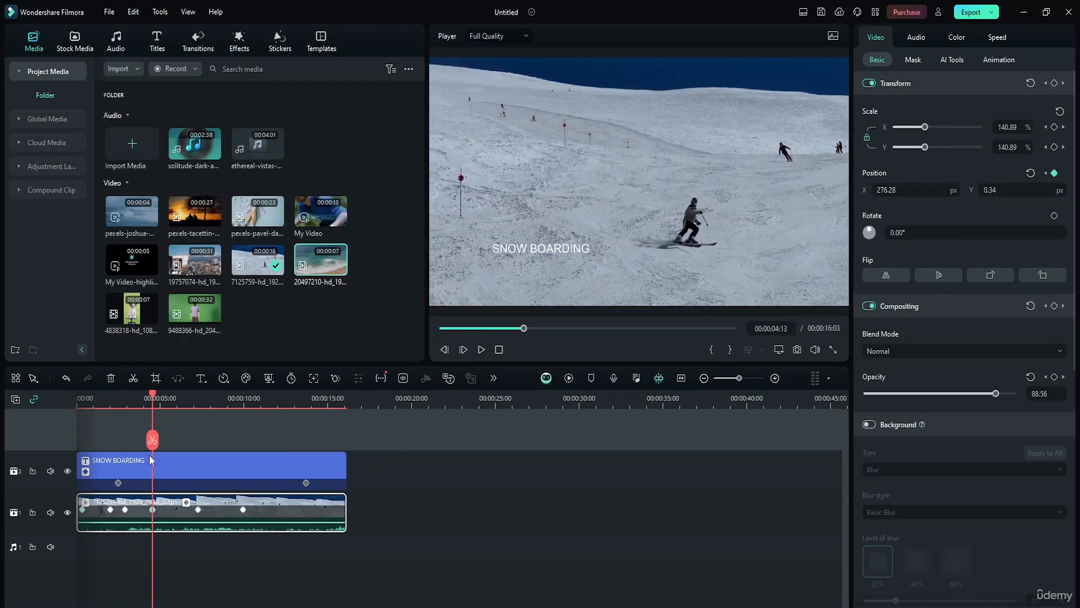
Play the timeline from the start to check the clip's combined position, scale and opacity animation, and return to the beginning
left_click_drag(153, 393, 1, 409)
key("space")
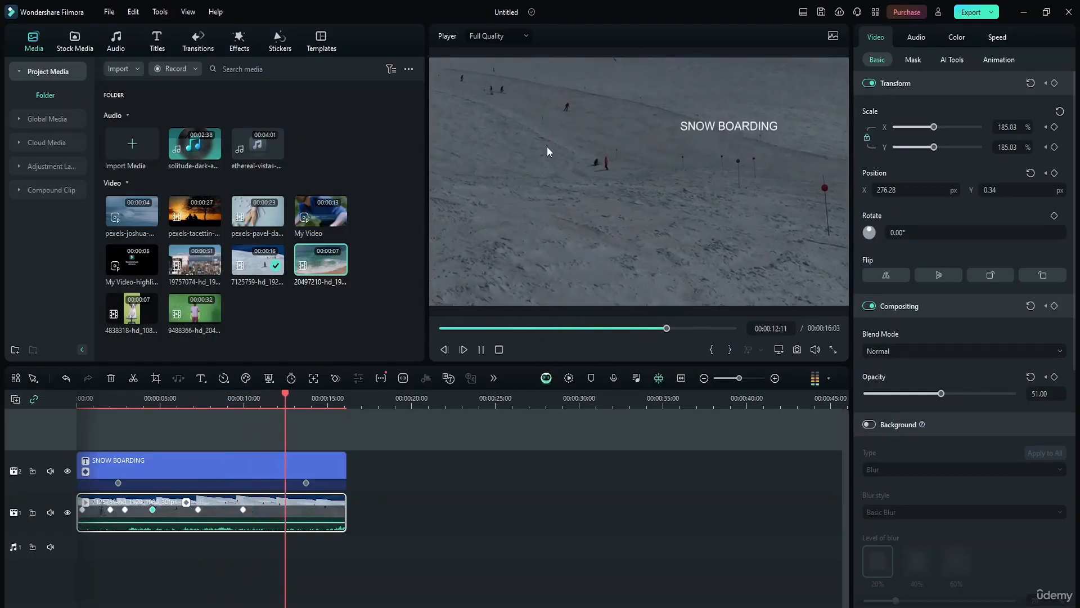
key("space")
left_click_drag(287, 396, 60, 415)
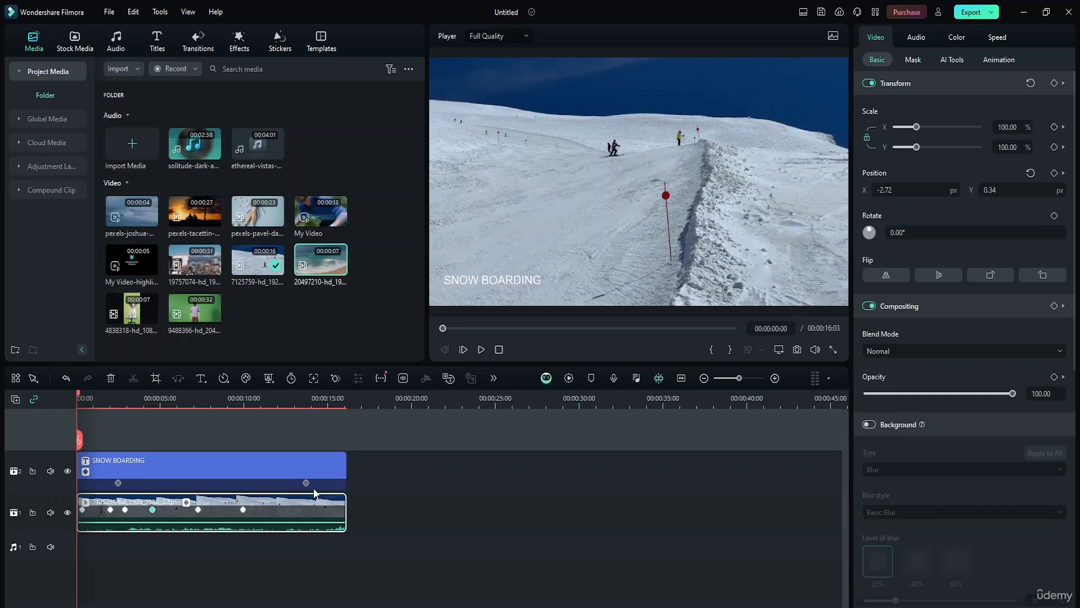
Delete all opacity, scale and position keyframes from the ski clip
left_click(243, 511)
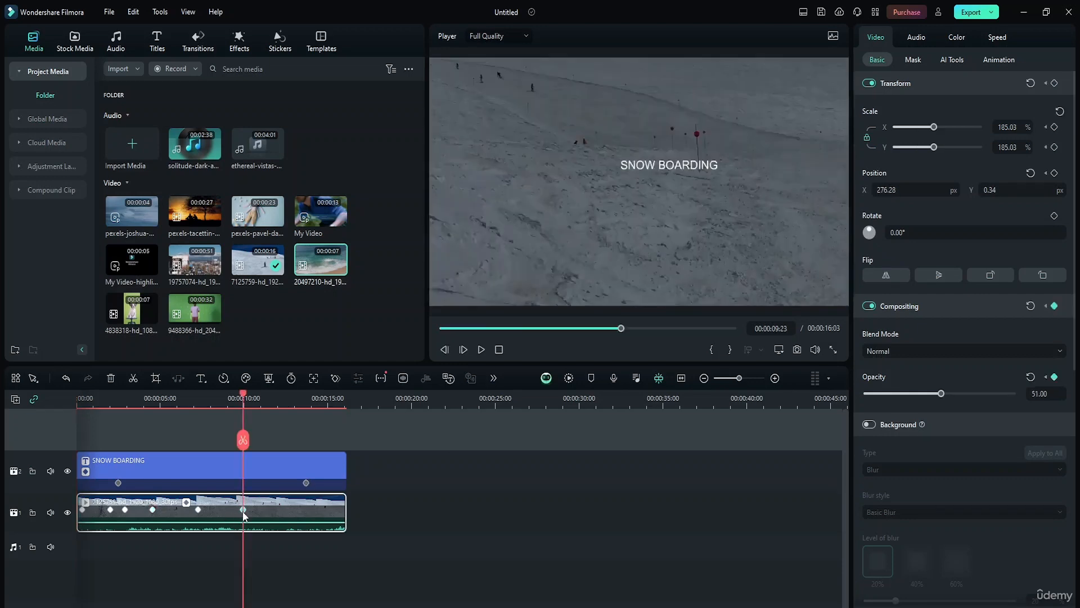
key("Delete")
left_click(198, 510)
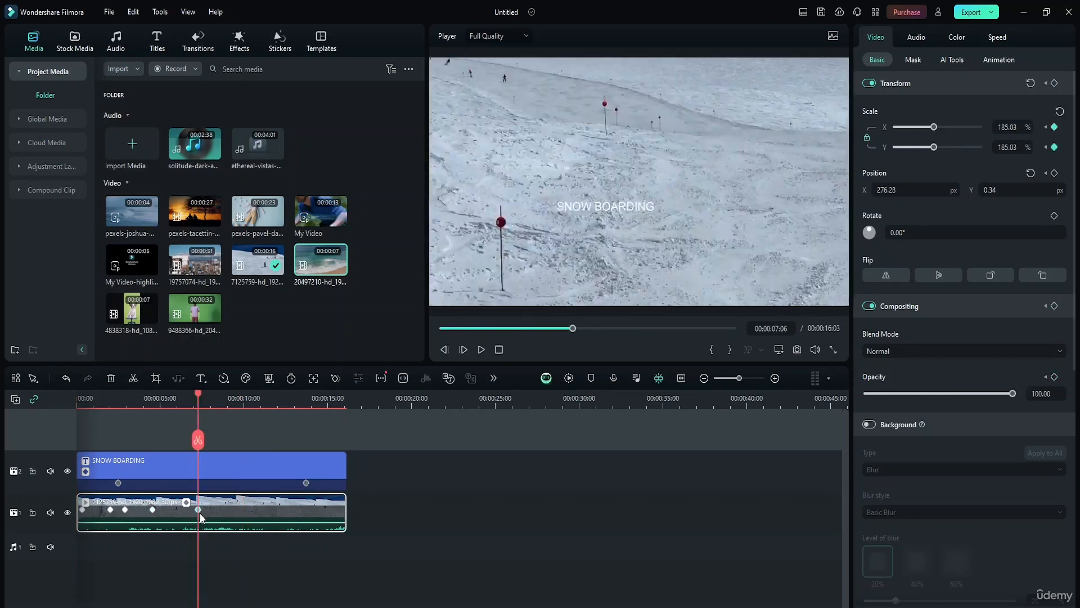
left_click(153, 510)
key("Delete")
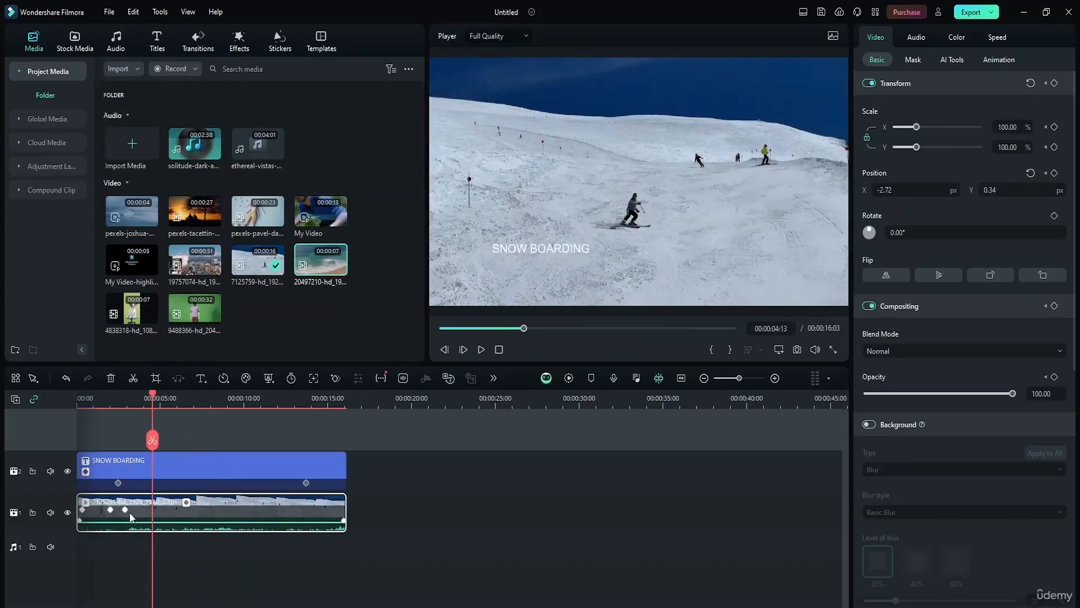
left_click(125, 510)
left_click(110, 510)
key("Delete")
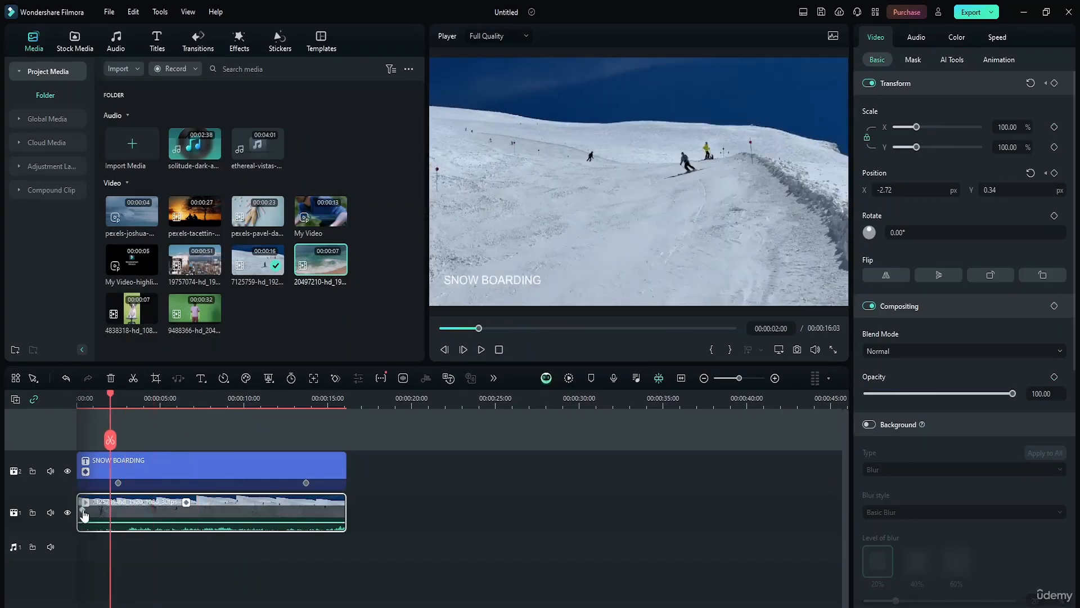
left_click(82, 510)
key("Delete")
Delete both position keyframes from the SNOW BOARDING title
left_click(86, 474)
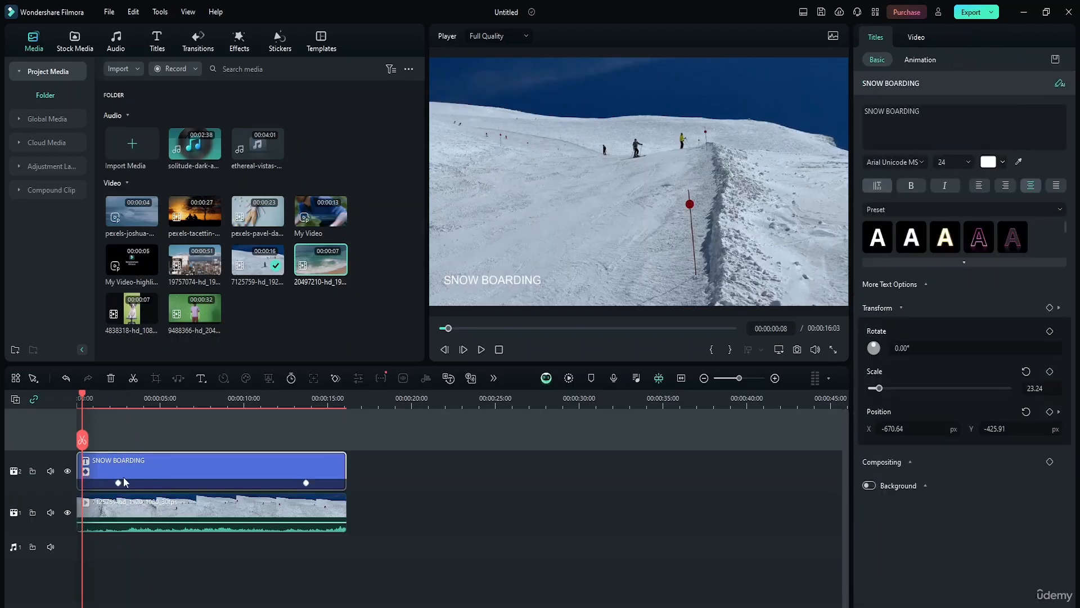
left_click(118, 483)
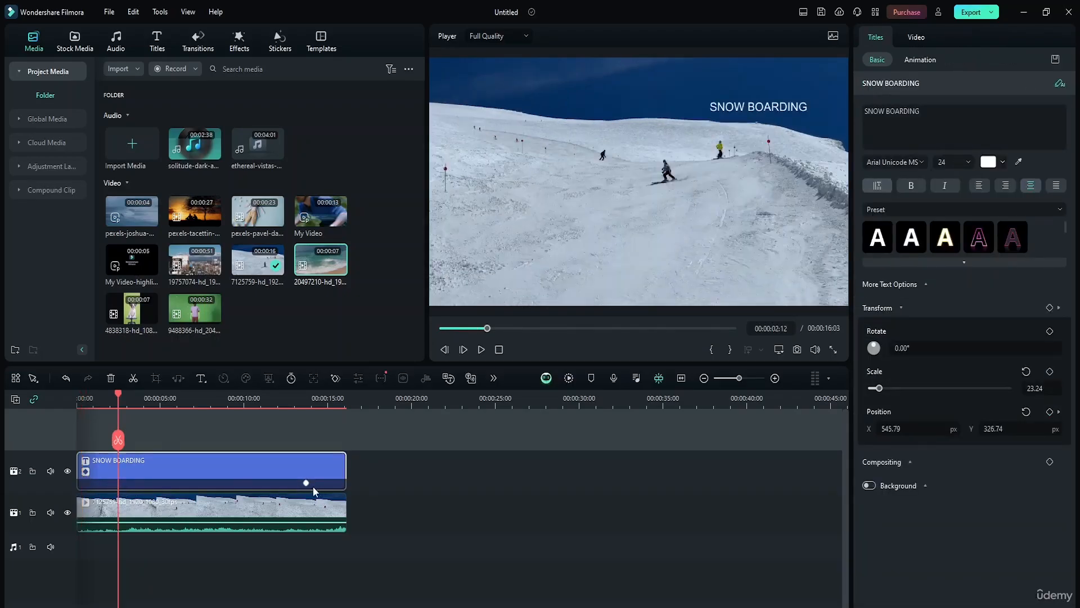
left_click(306, 483)
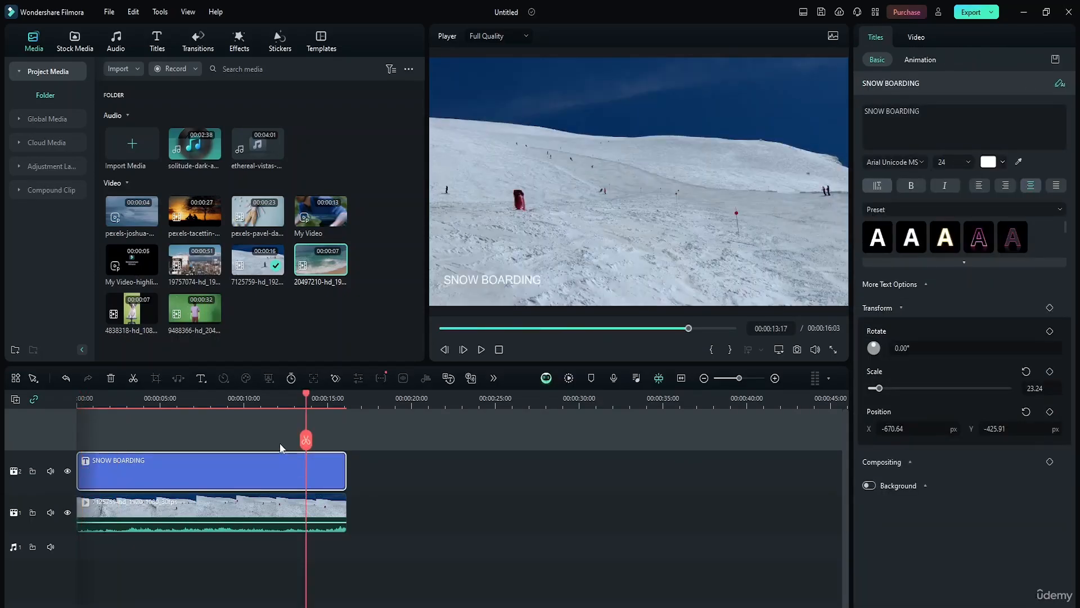
Keyframe the ski clip's rotation at 0° at 00:00:00:23 and at 180° at 00:00:12:24
left_click_drag(302, 395, 92, 451)
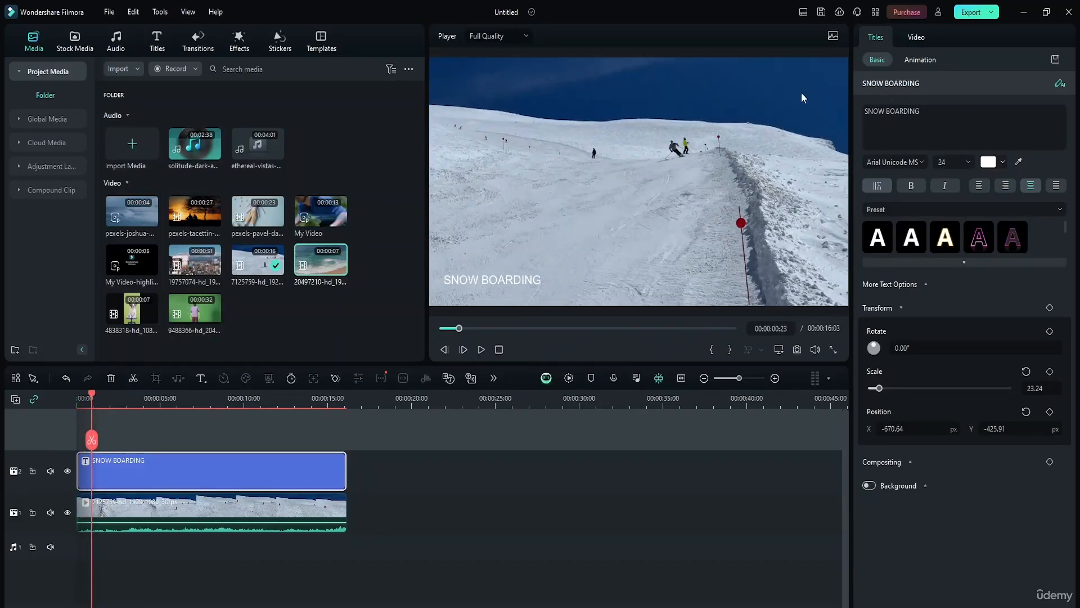
left_click(186, 523)
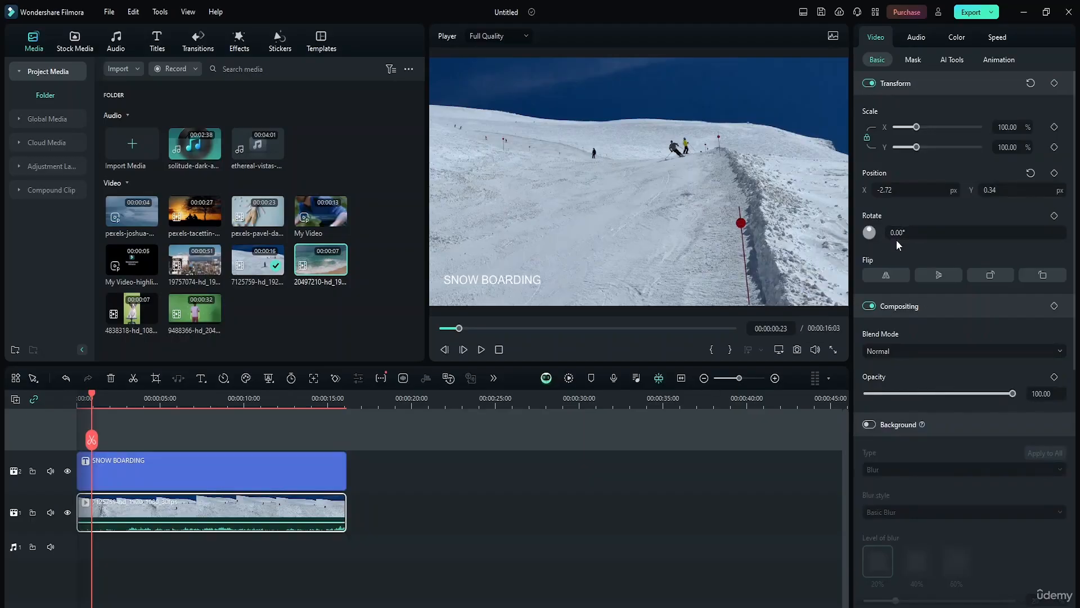
left_click(1055, 217)
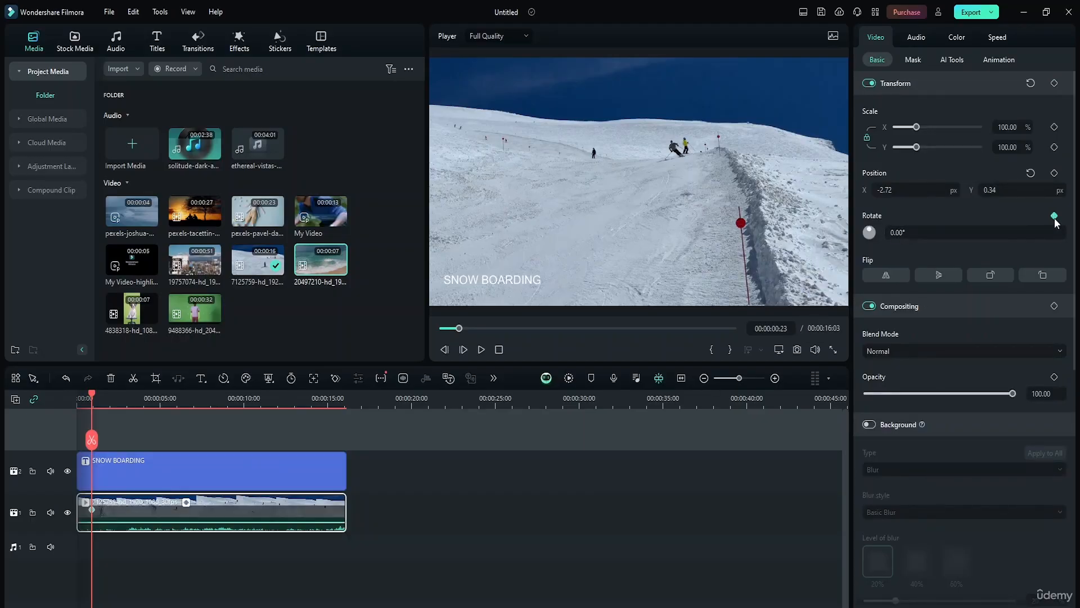
left_click_drag(92, 398, 294, 396)
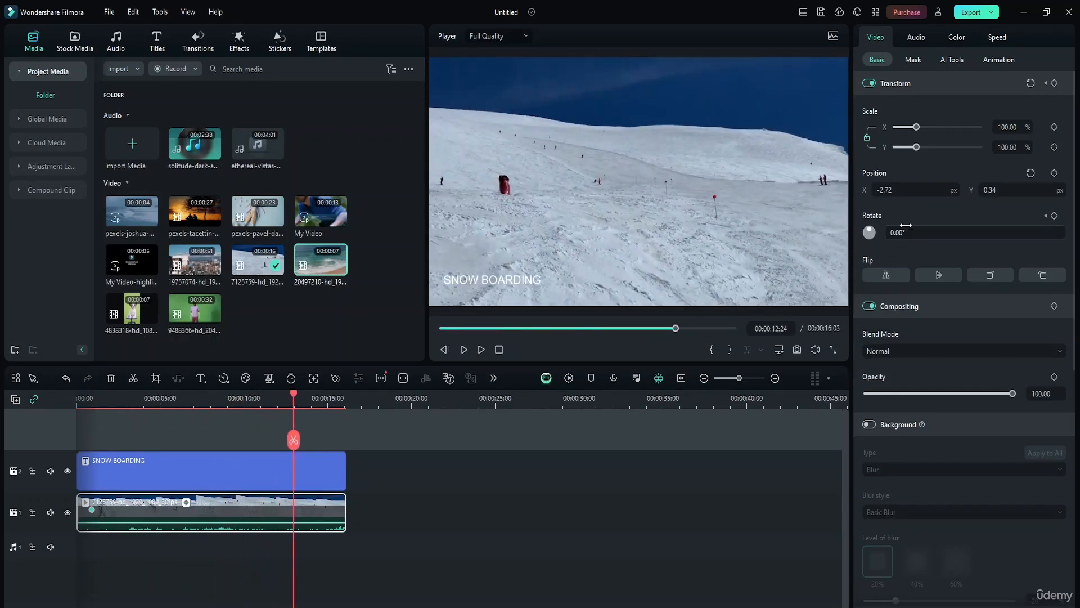
left_click_drag(913, 232, 1015, 232)
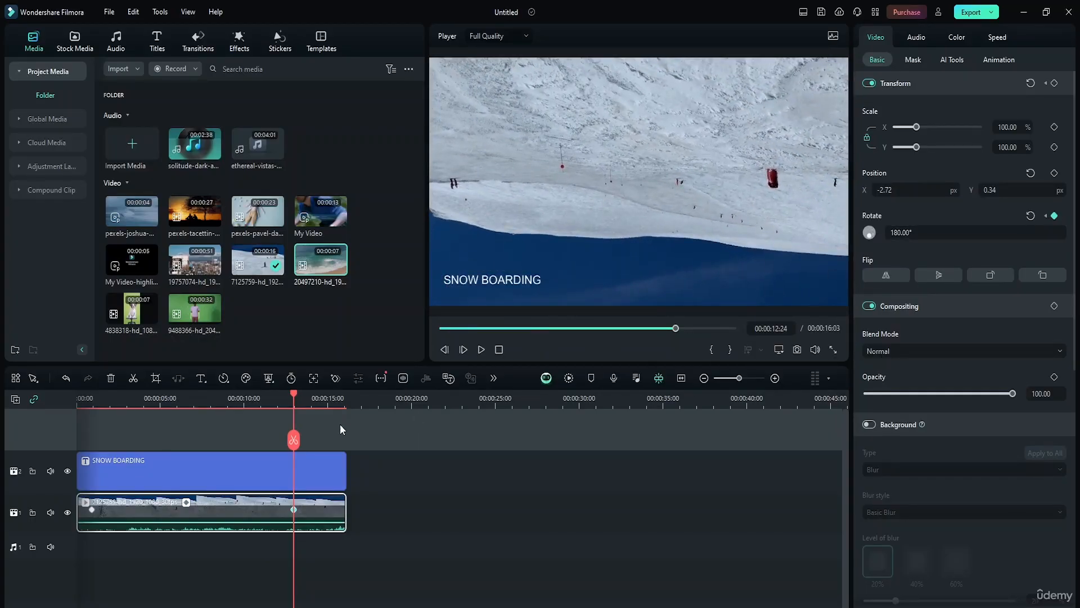
Play the timeline from the start to check the ski clip's rotation animation
left_click_drag(295, 393, 58, 423)
key("space")
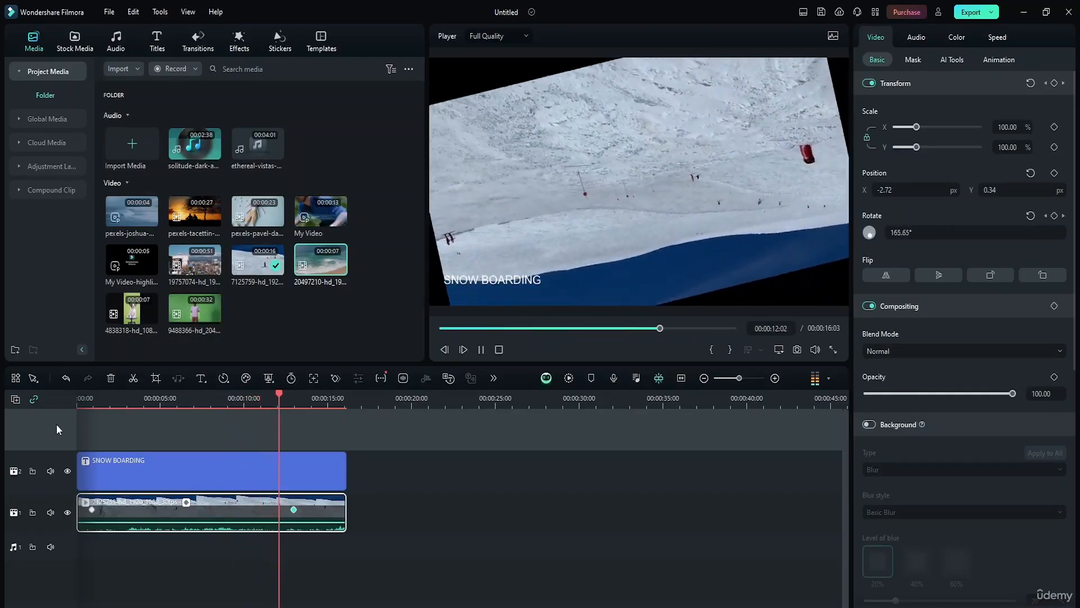
key("space")
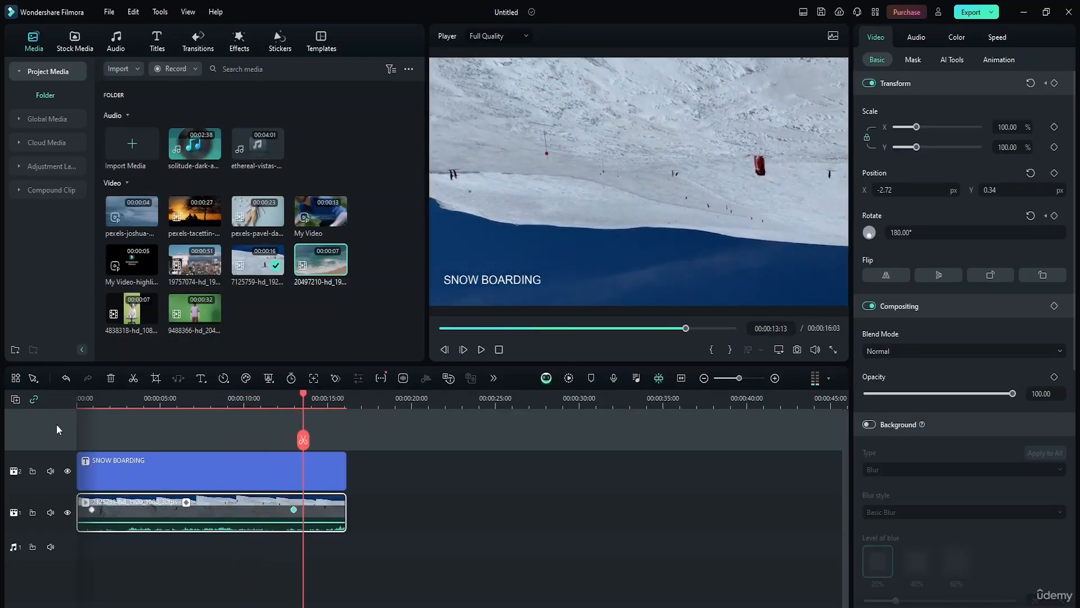
Delete both rotation keyframes from the ski clip
left_click(293, 509)
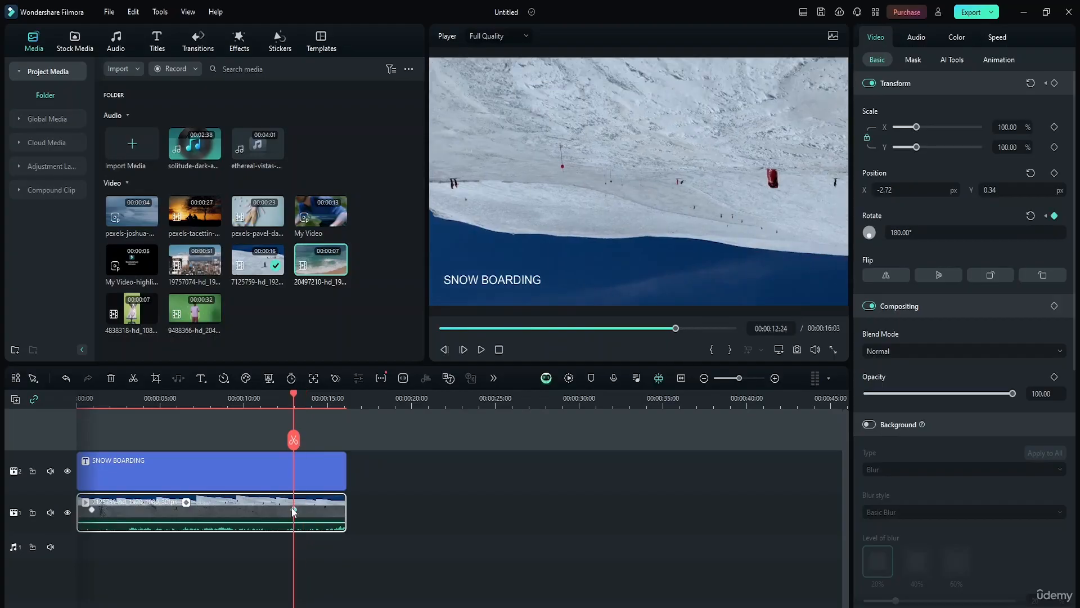
key("Delete")
left_click(92, 511)
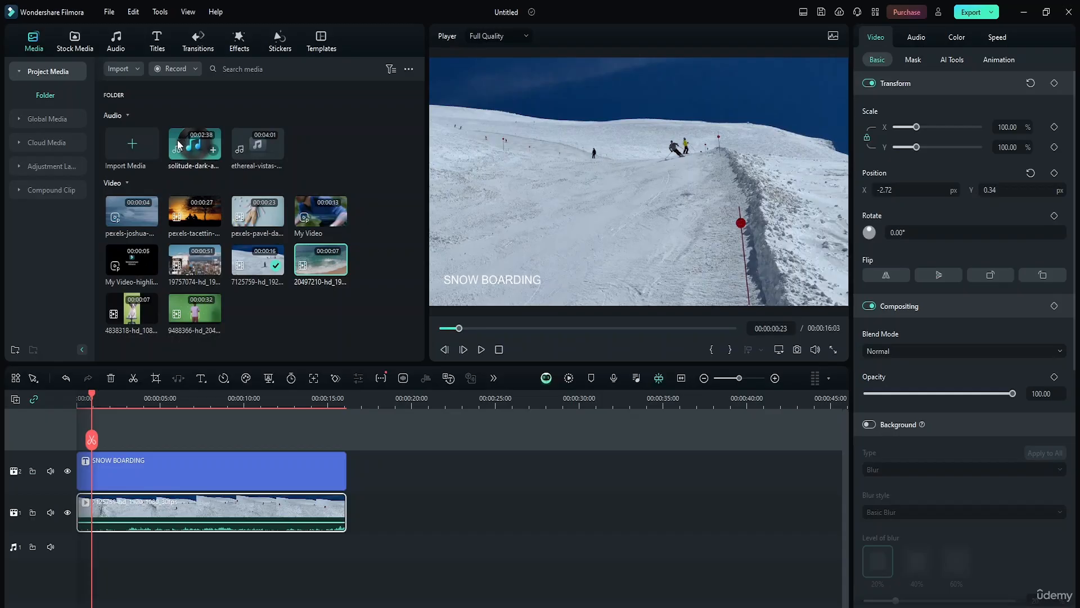
Apply the Fade In preset animation to the SNOW BOARDING title and play the timeline to check the fade
left_click(495, 278)
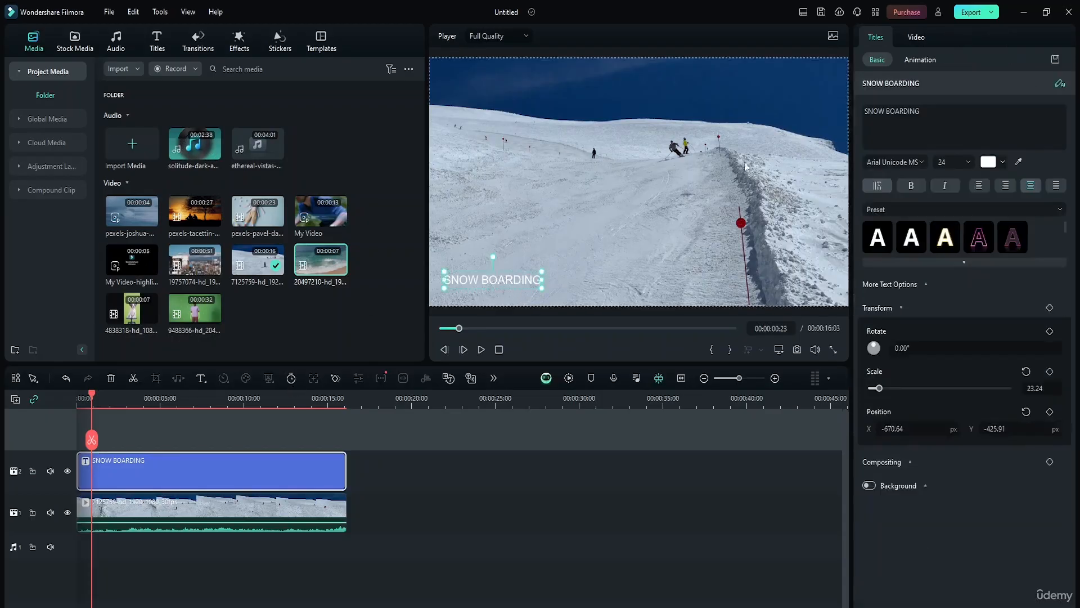
left_click(922, 60)
left_click(904, 85)
left_click(941, 85)
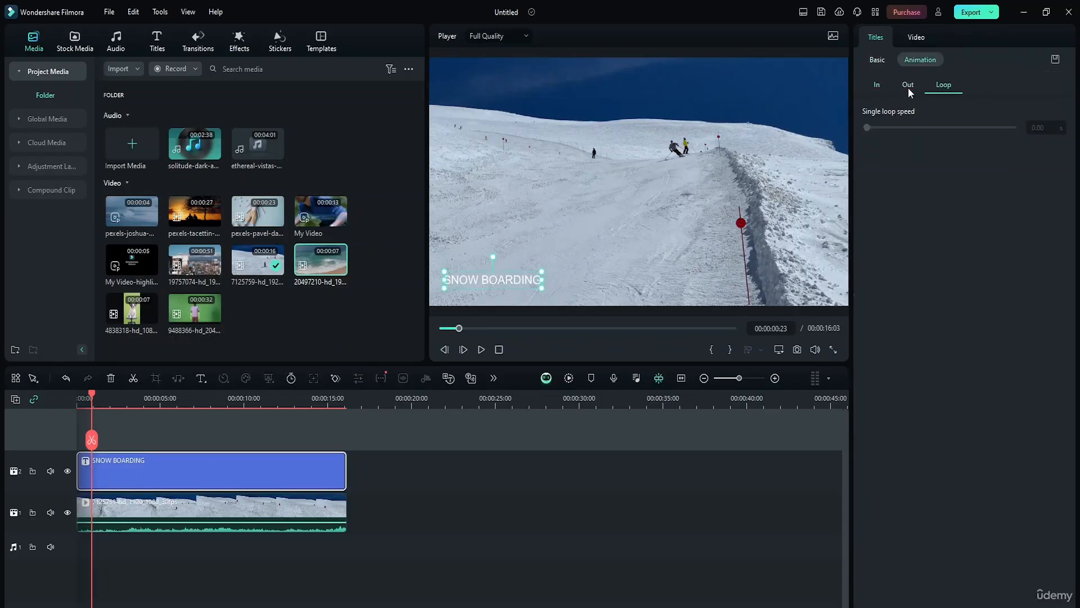
left_click(917, 40)
left_click(919, 59)
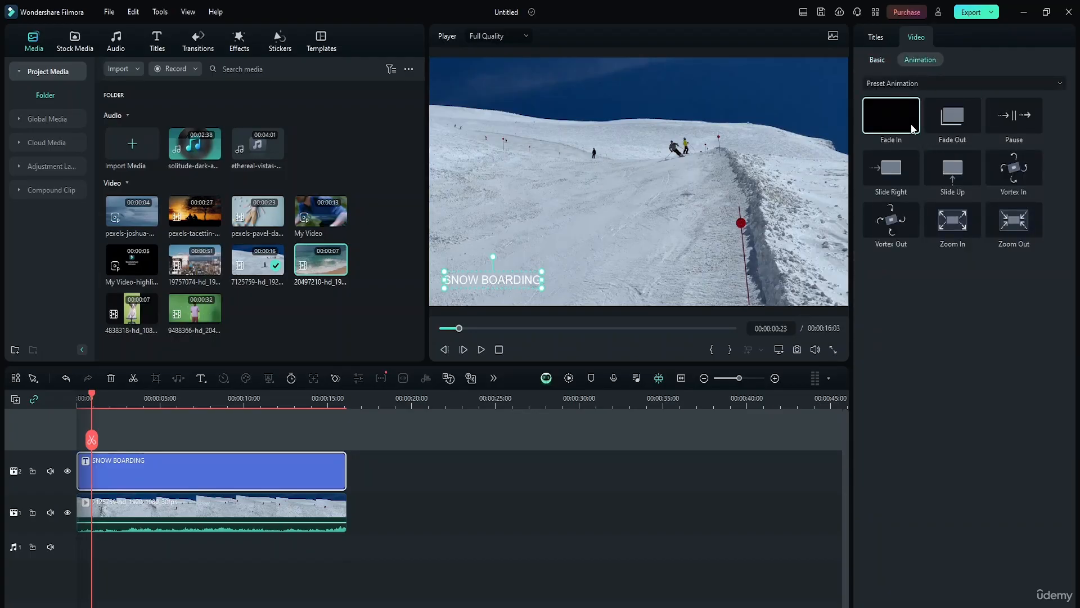
left_click(889, 127)
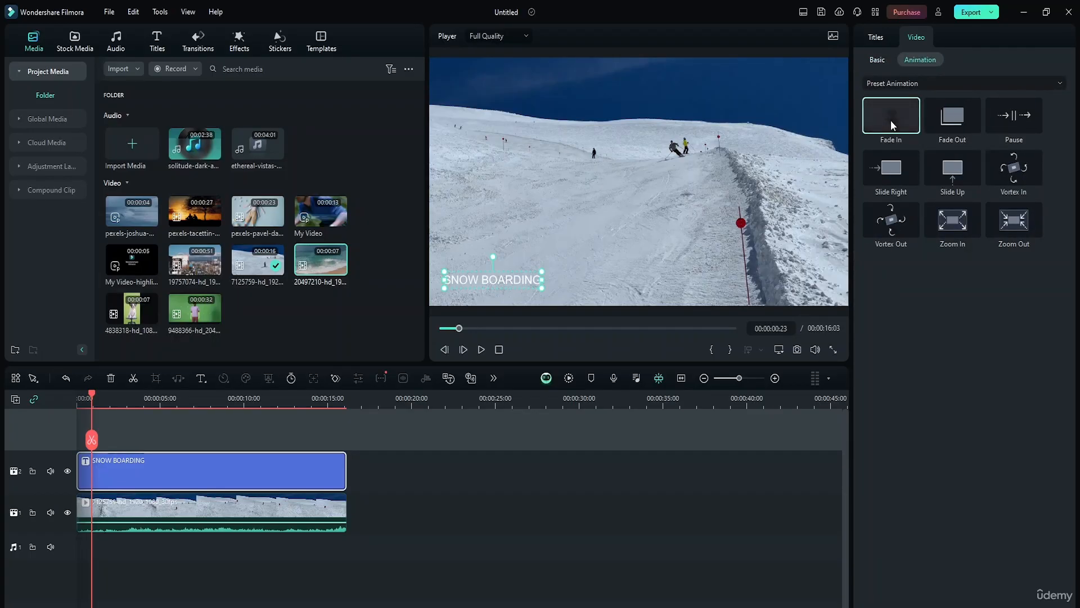
left_click_drag(891, 120, 111, 467)
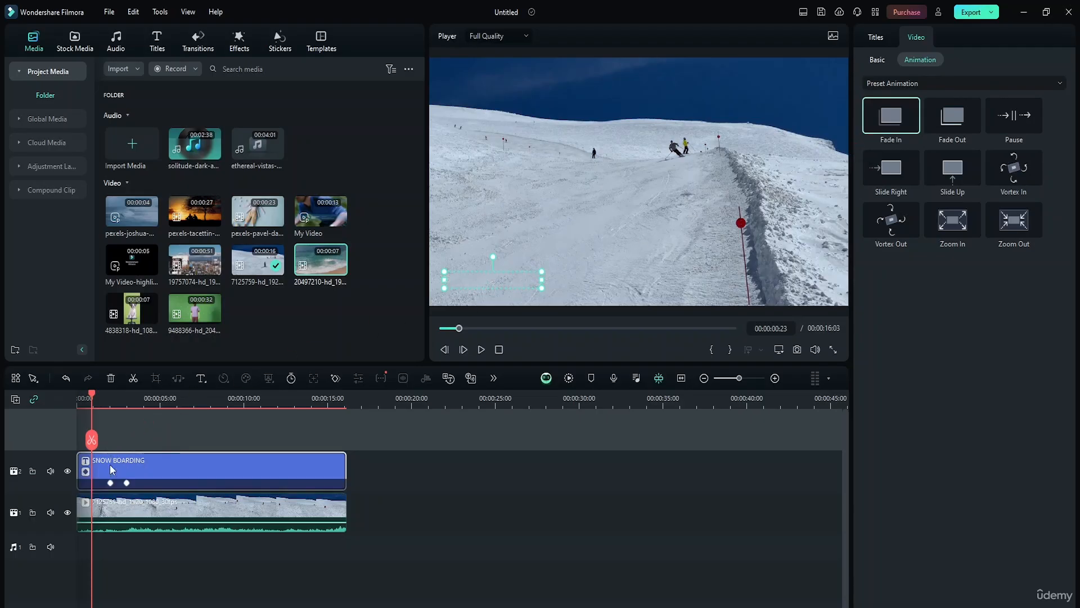
key("space")
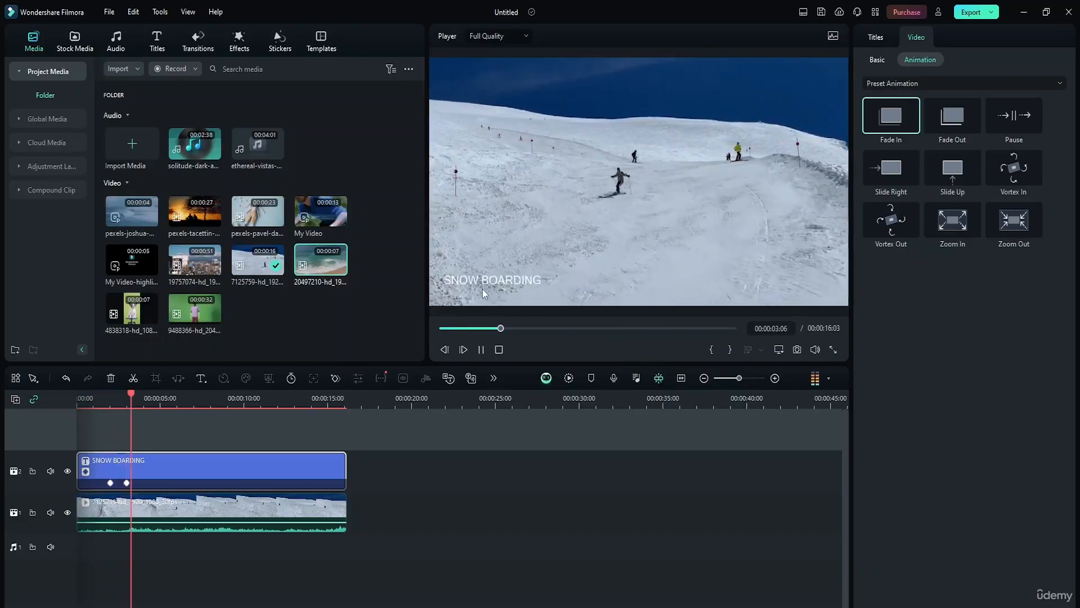
key("space")
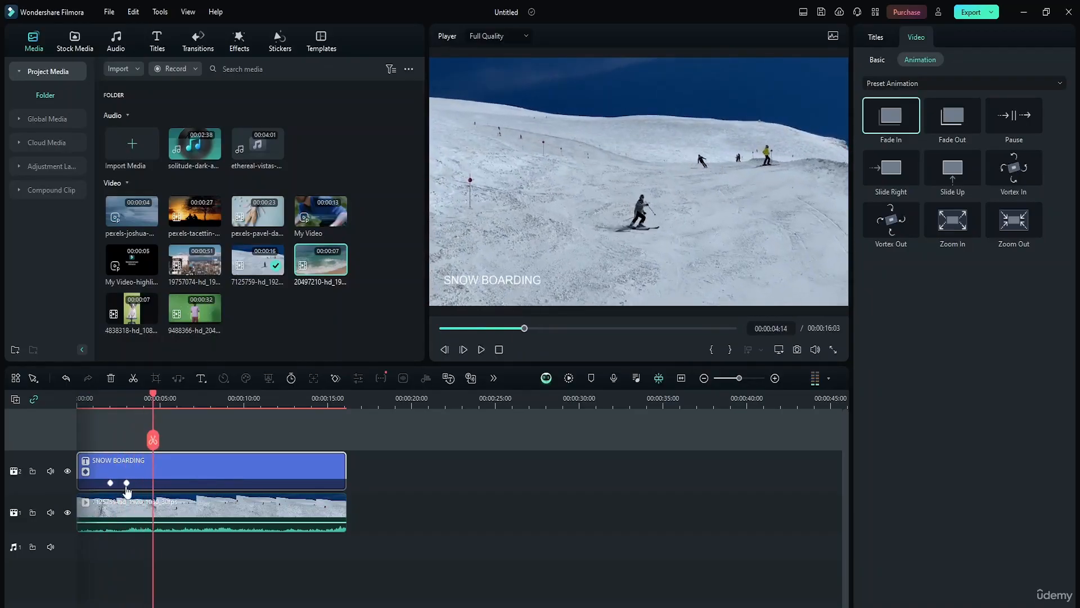
Move the title's second fade keyframe to 00:00:06:02 and play from near the start to check the fade
left_click(127, 483)
left_click(178, 482)
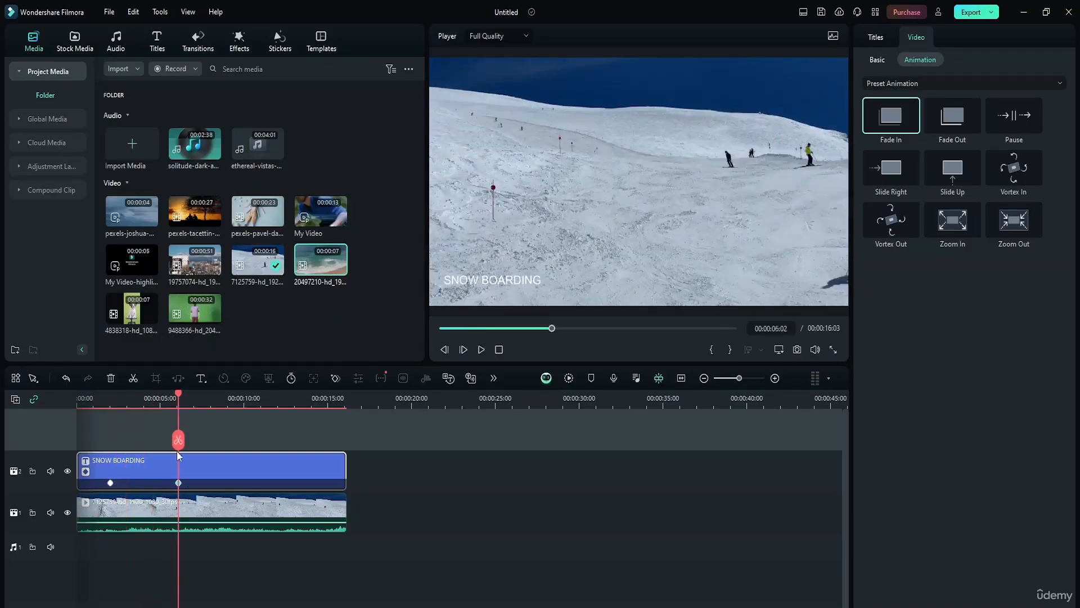
left_click_drag(183, 397, 83, 410)
key("space")
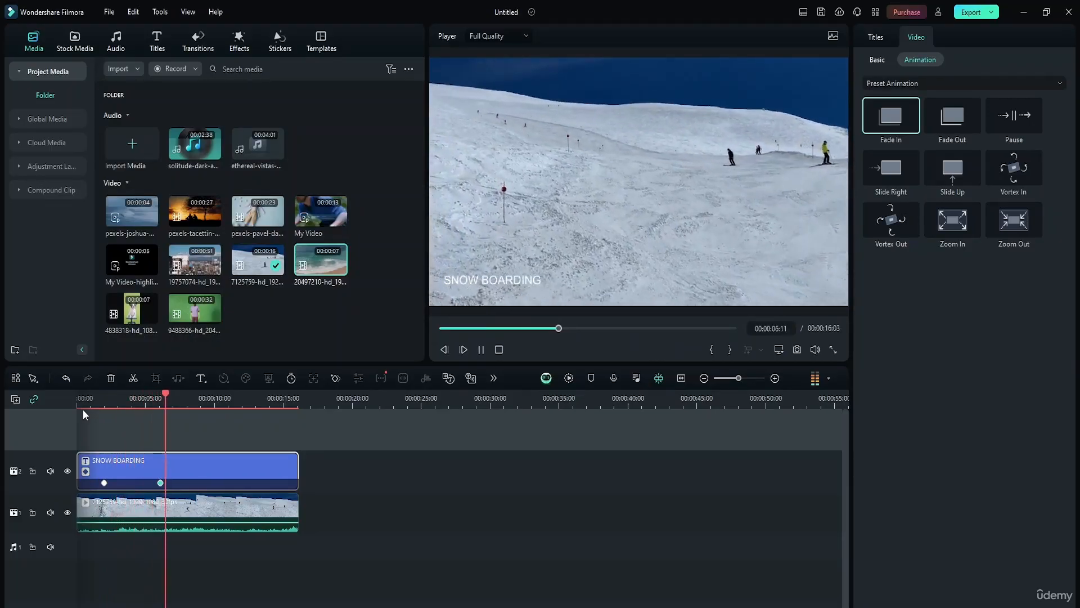
key("space")
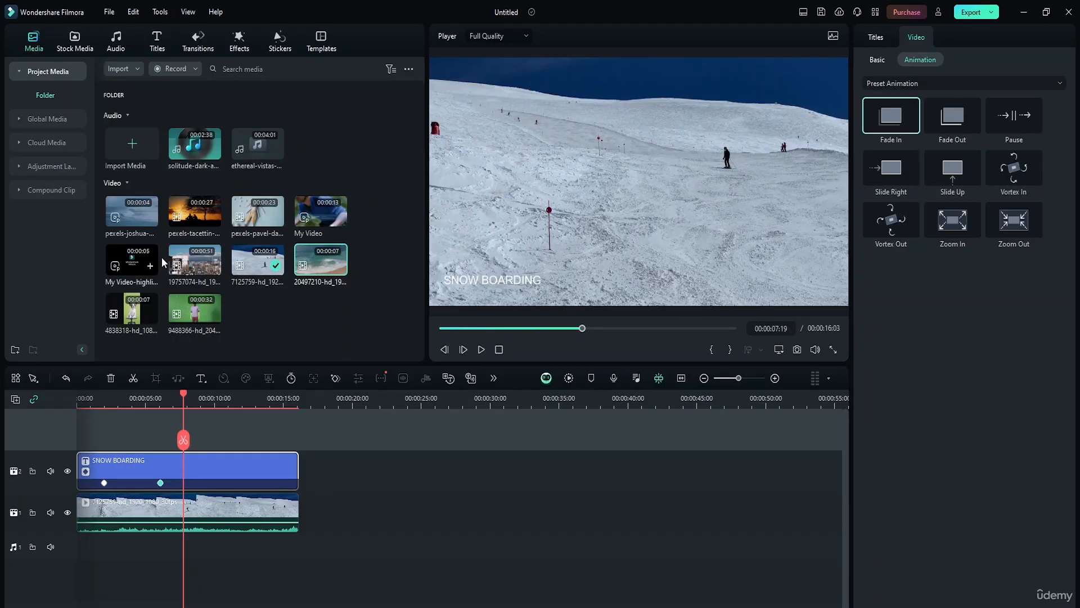
Add the rabbit doll clip on a new track above the title, trimmed to run from 00:00:06:02 to 00:00:10:10
left_click_drag(250, 224, 115, 450)
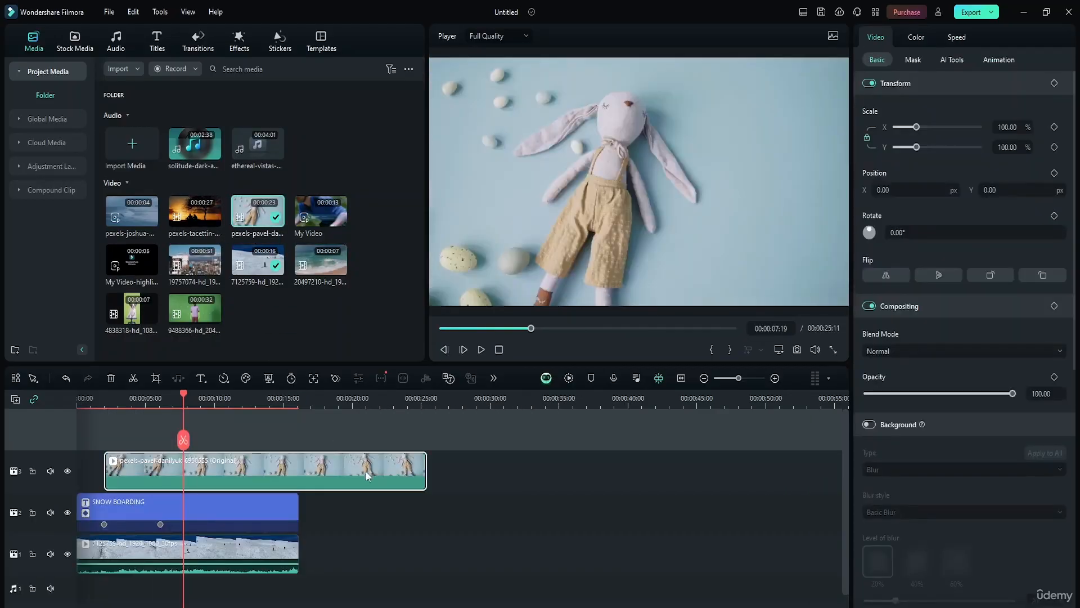
left_click_drag(425, 471, 188, 472)
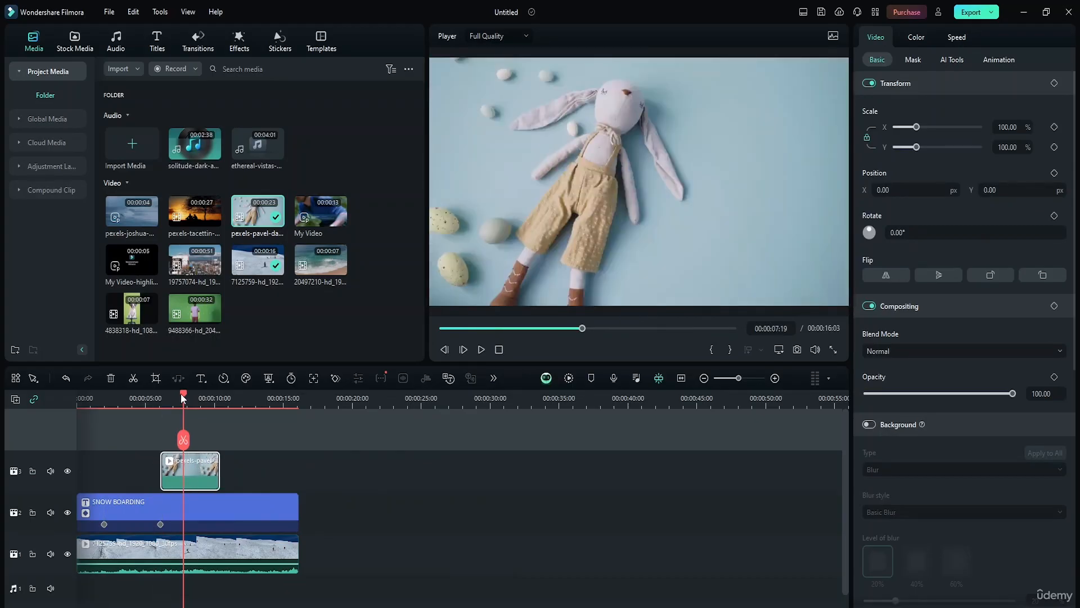
Apply the Fade In preset animation to the rabbit doll clip and move its second keyframe to 00:00:08:05
left_click_drag(181, 393, 155, 398)
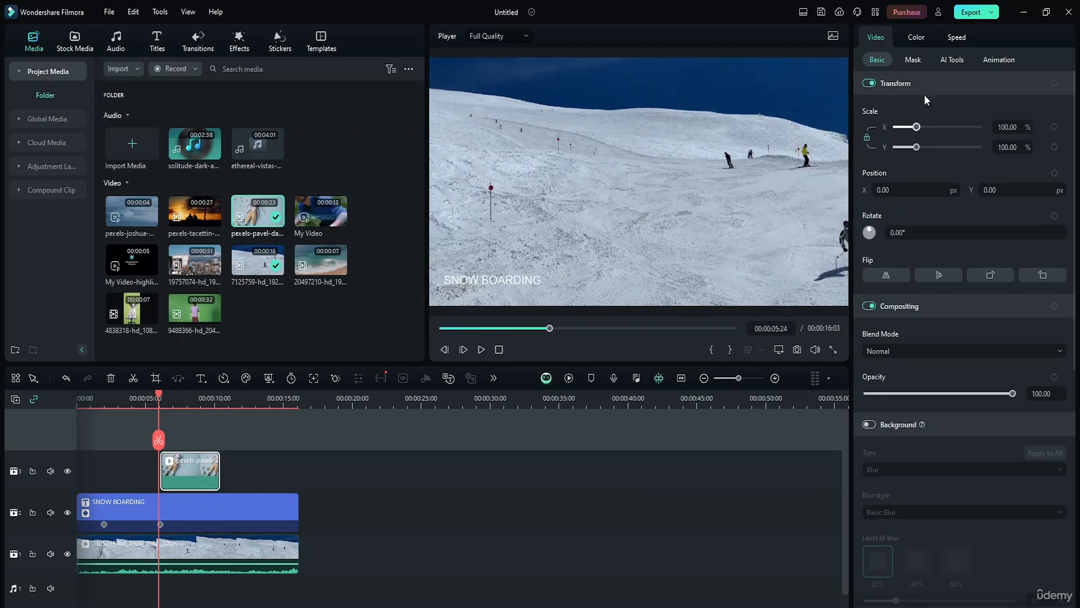
left_click(998, 61)
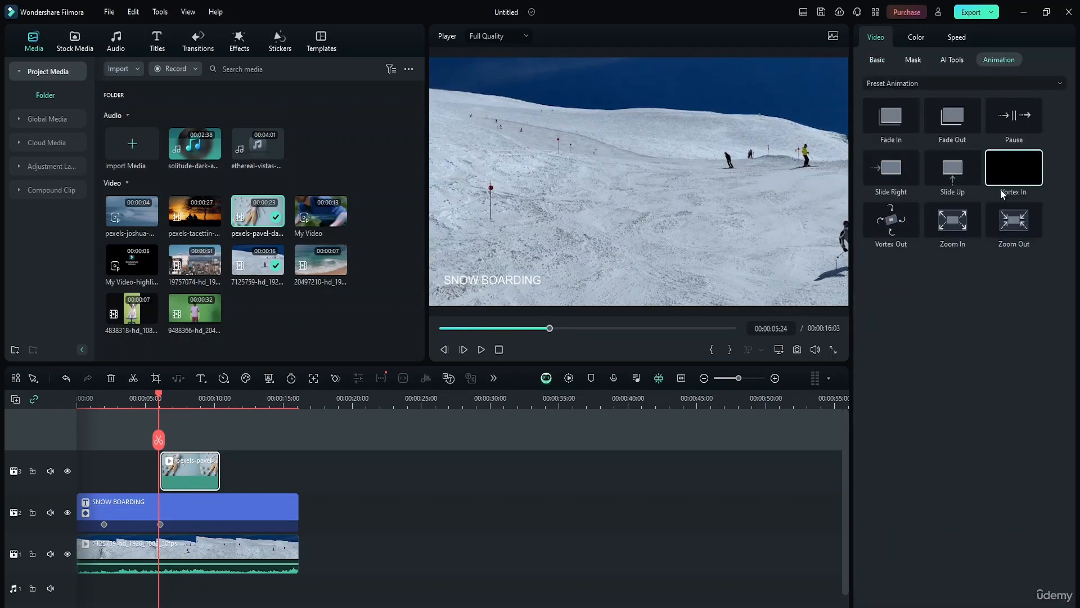
mouse_move(900, 119)
left_mouse_down()
mouse_move(199, 470)
mouse_move(173, 463)
left_mouse_up()
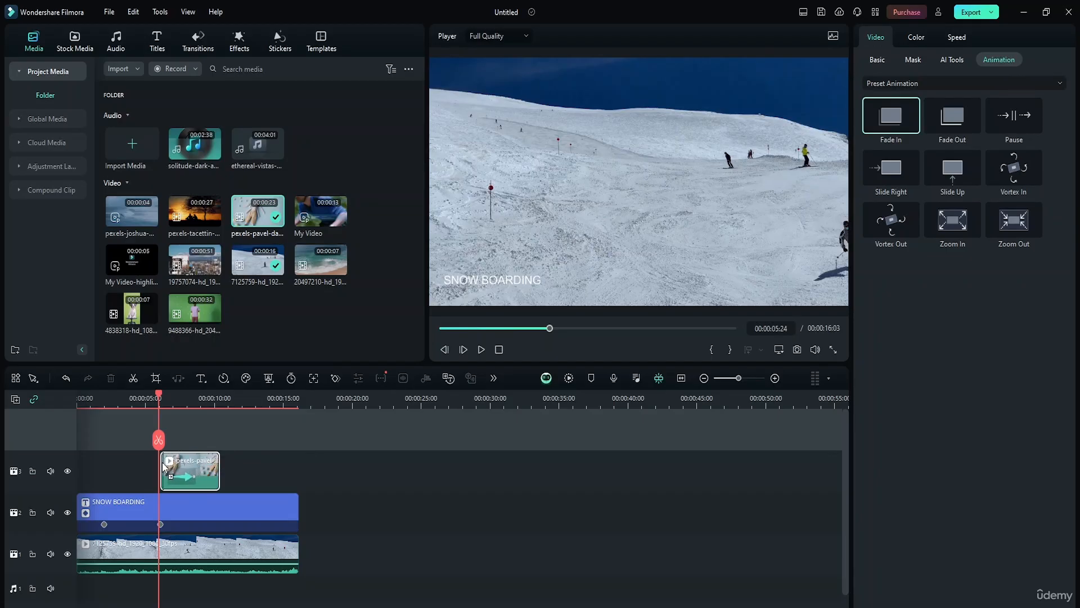
left_click(170, 482)
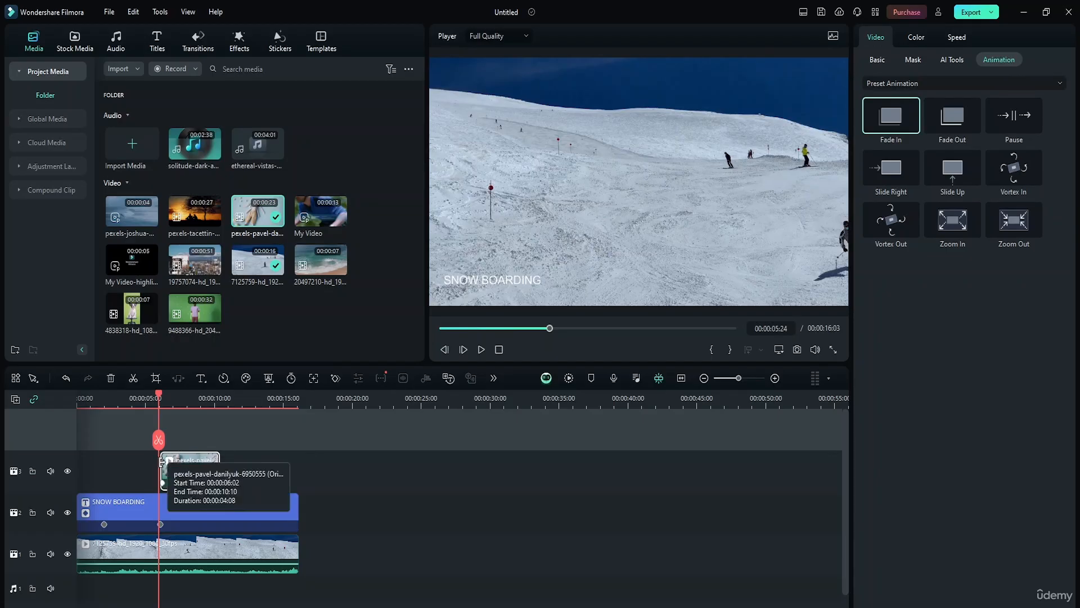
left_click_drag(177, 484, 190, 482)
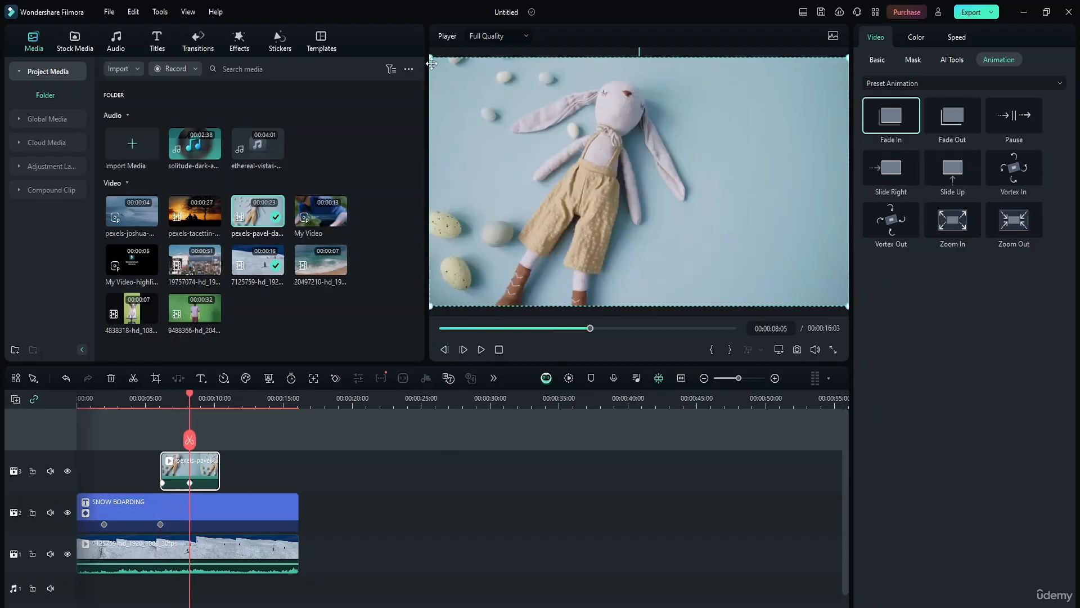
Shrink the rabbit doll clip to about half size in the frame's lower-right corner, and play back its fade-in
left_click_drag(431, 63, 684, 188)
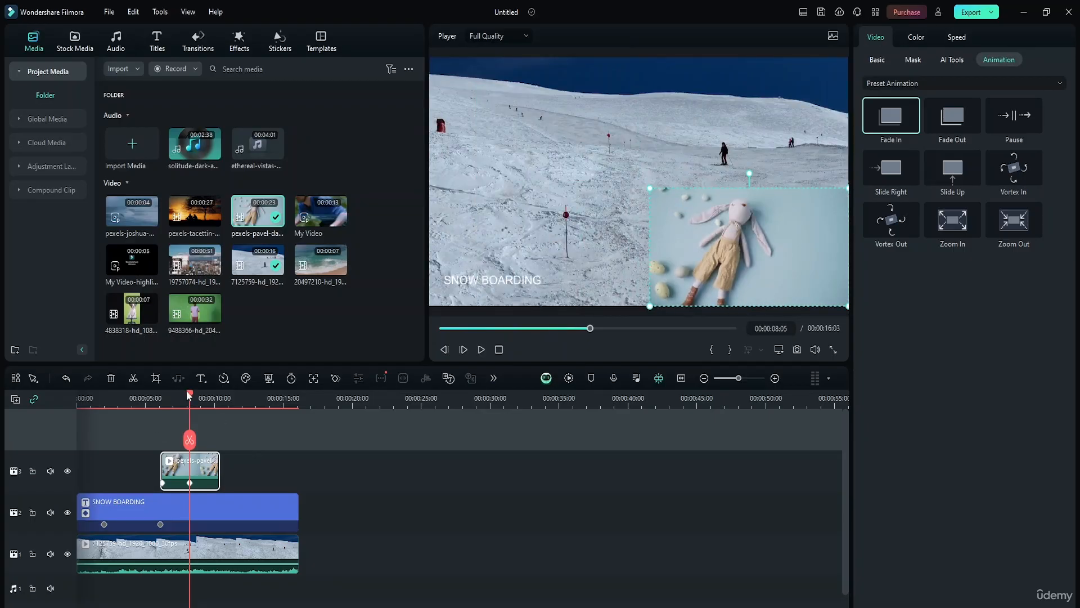
left_click_drag(191, 393, 146, 403)
key("space")
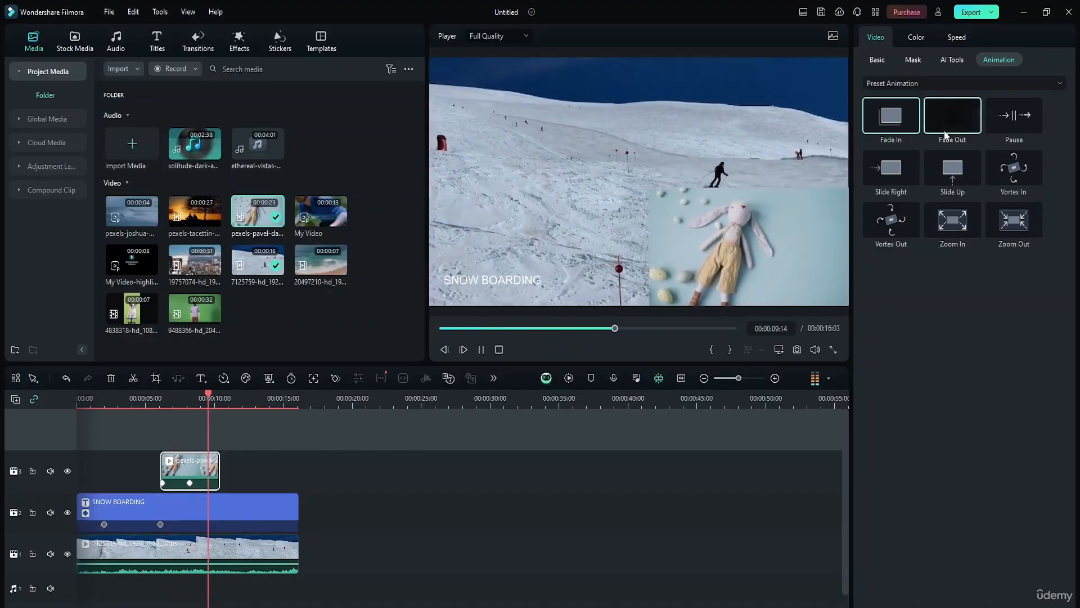
Remove the fade keyframes from the rabbit doll clip, apply the Zoom In preset animation, and play it back
key("space")
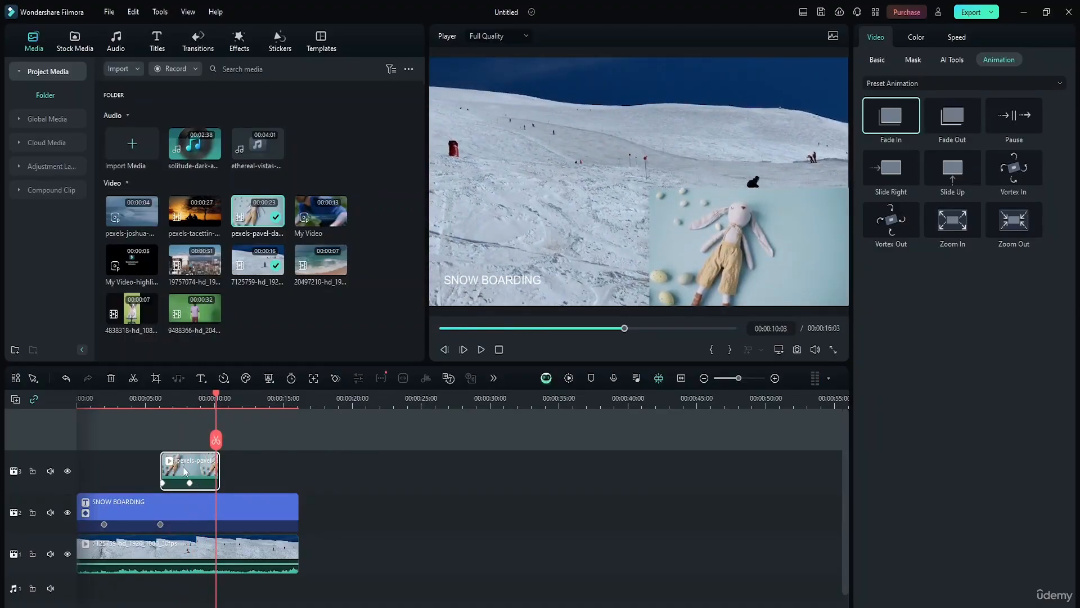
left_click(189, 484)
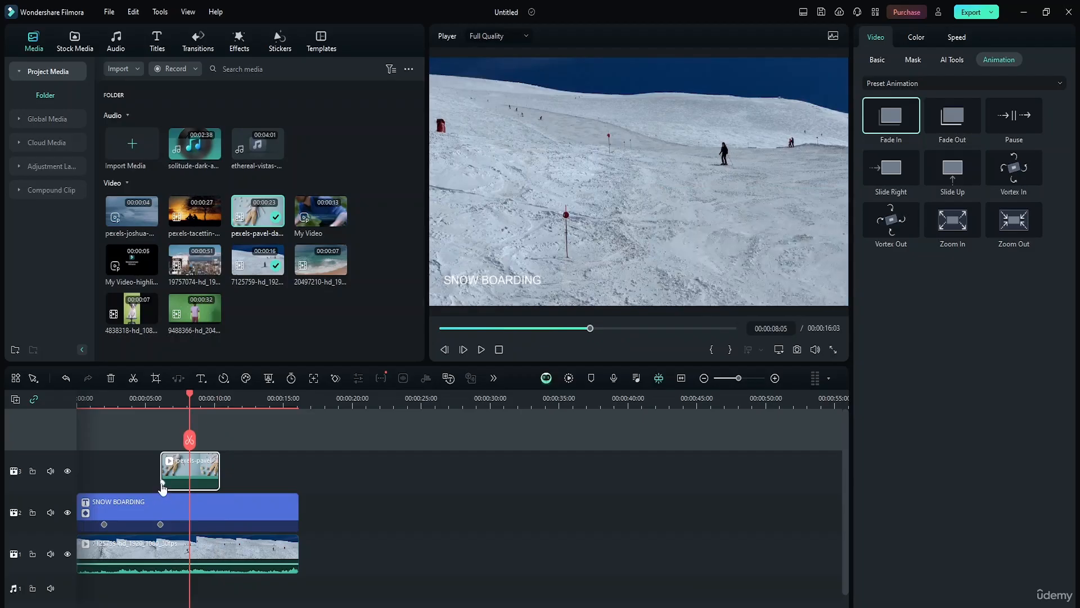
left_click(163, 488)
left_click_drag(953, 219, 164, 477)
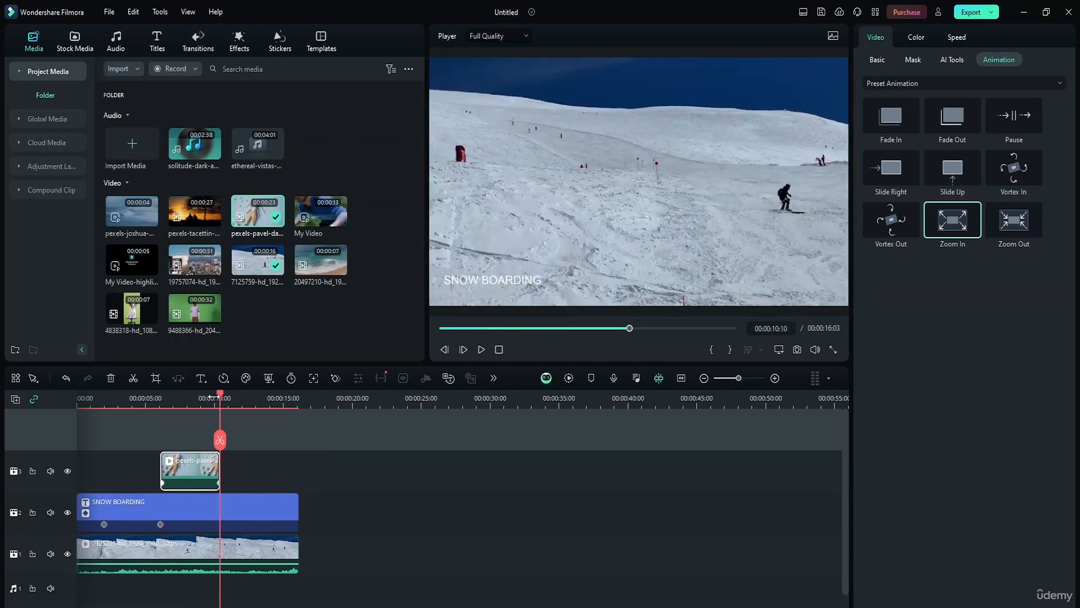
left_click(141, 400)
key("space")
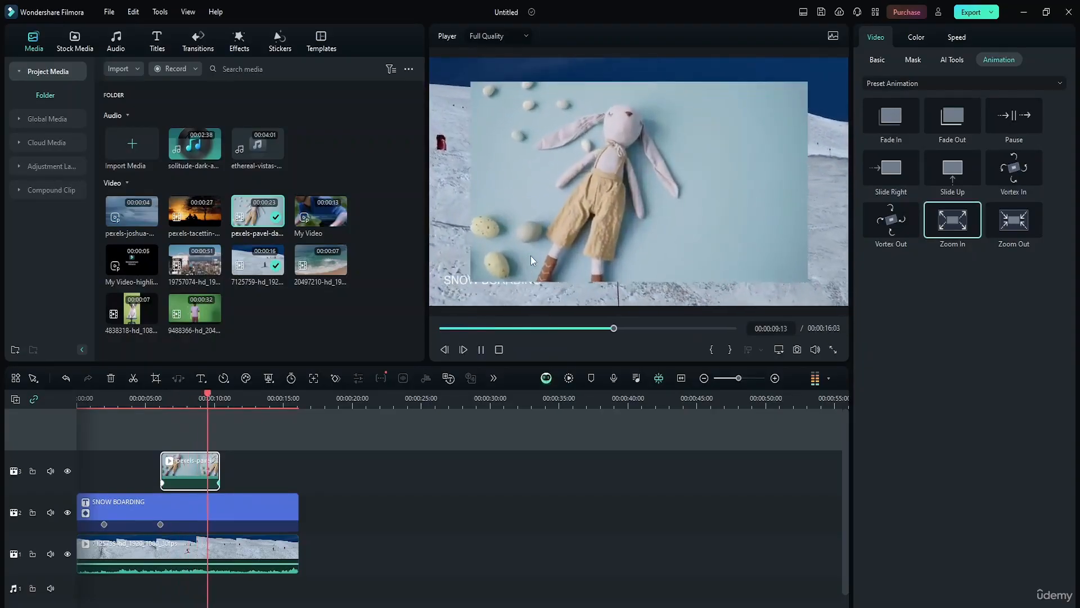
key("space")
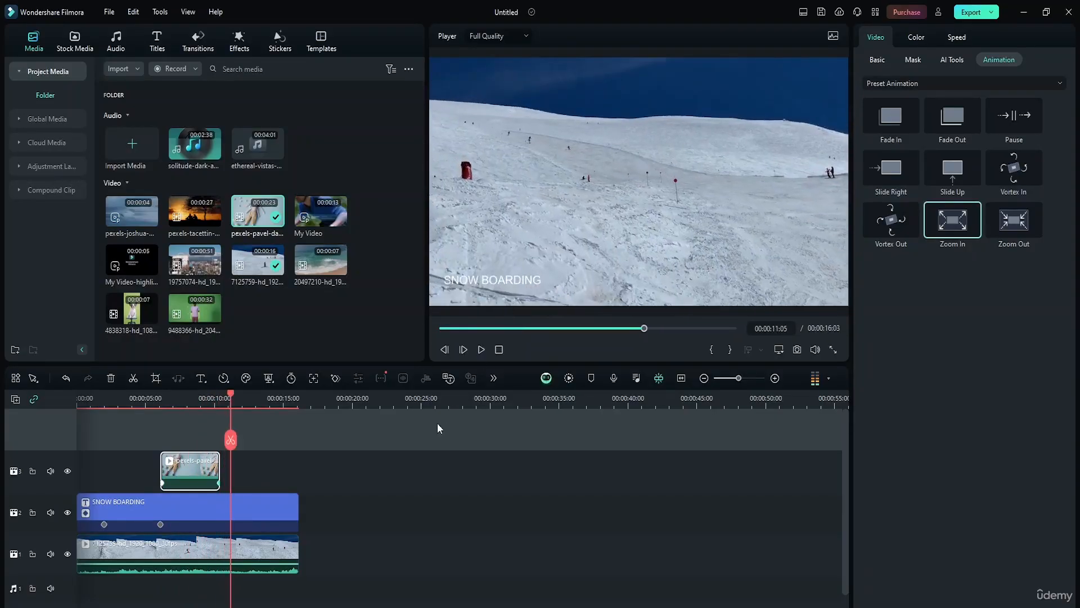
At 00:00:07:08, move the rabbit doll overlay in the preview to the frame's lower-right corner
left_click(561, 171)
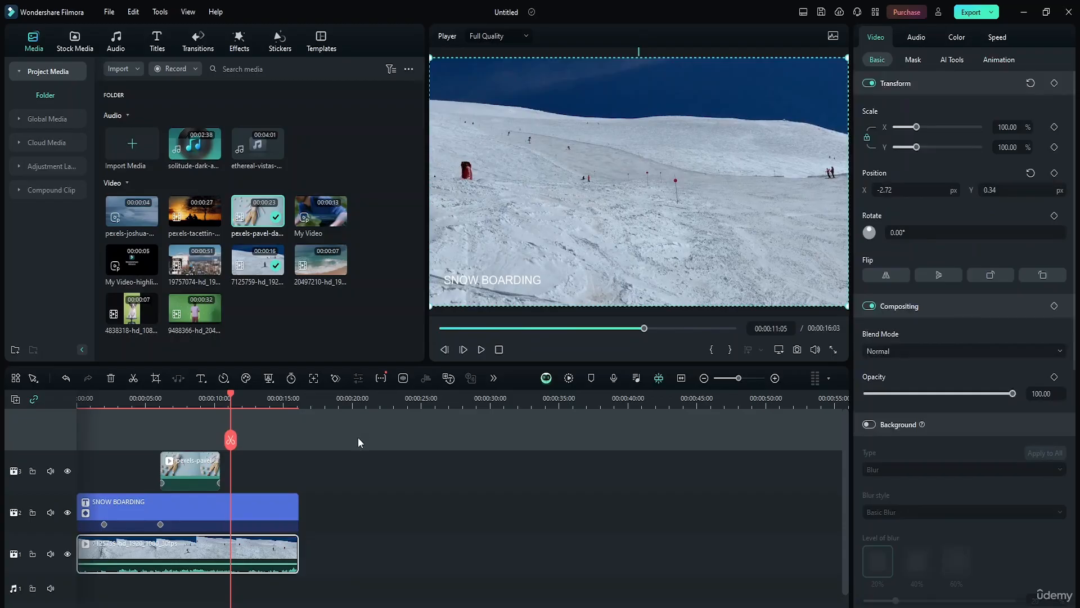
left_click_drag(231, 397, 177, 403)
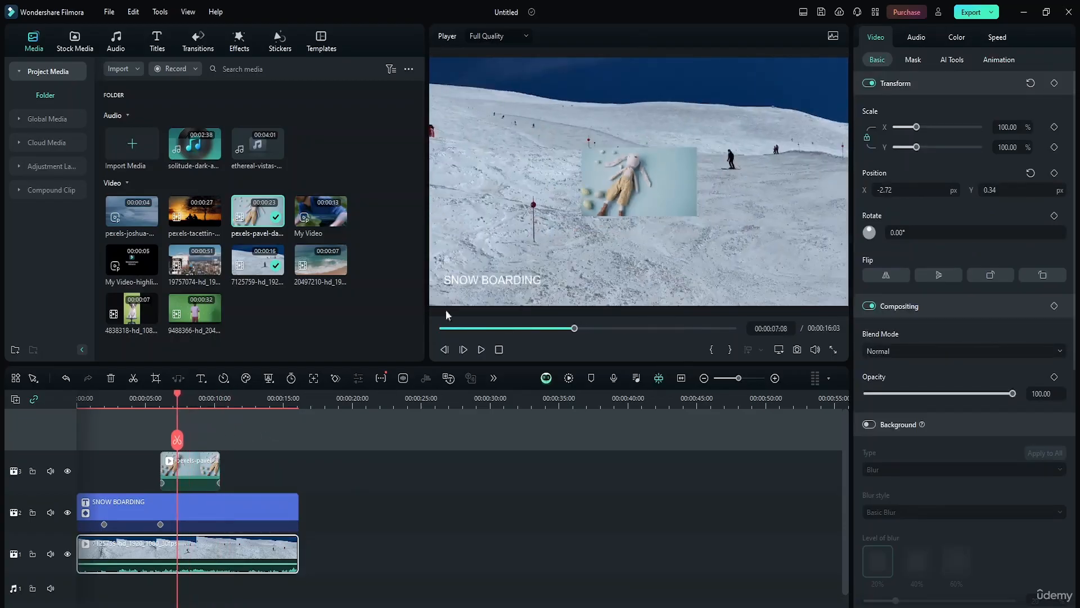
left_click_drag(604, 204, 760, 283)
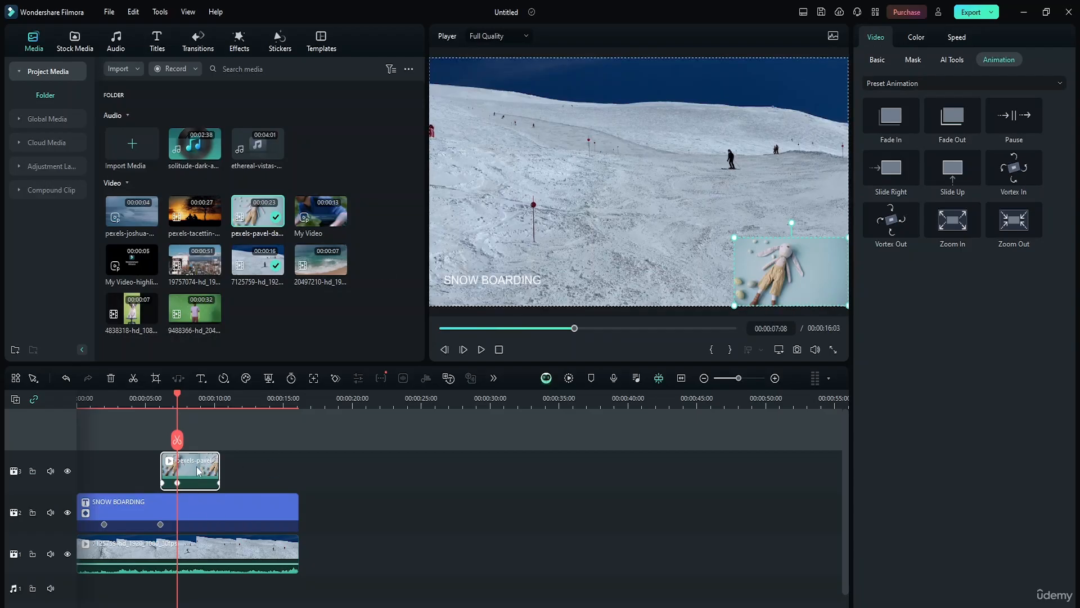
Delete the rabbit doll clip and the SNOW BOARDING title, and remove the empty tracks from the timeline
key("Delete")
left_click(208, 507)
key("Delete")
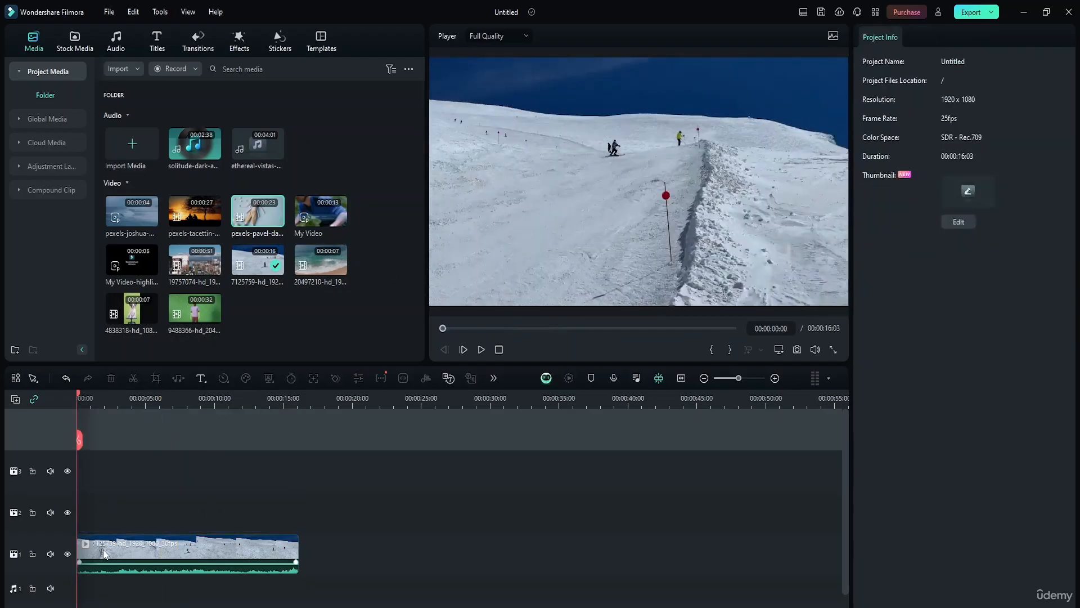
scroll(92, 532, "down", 1)
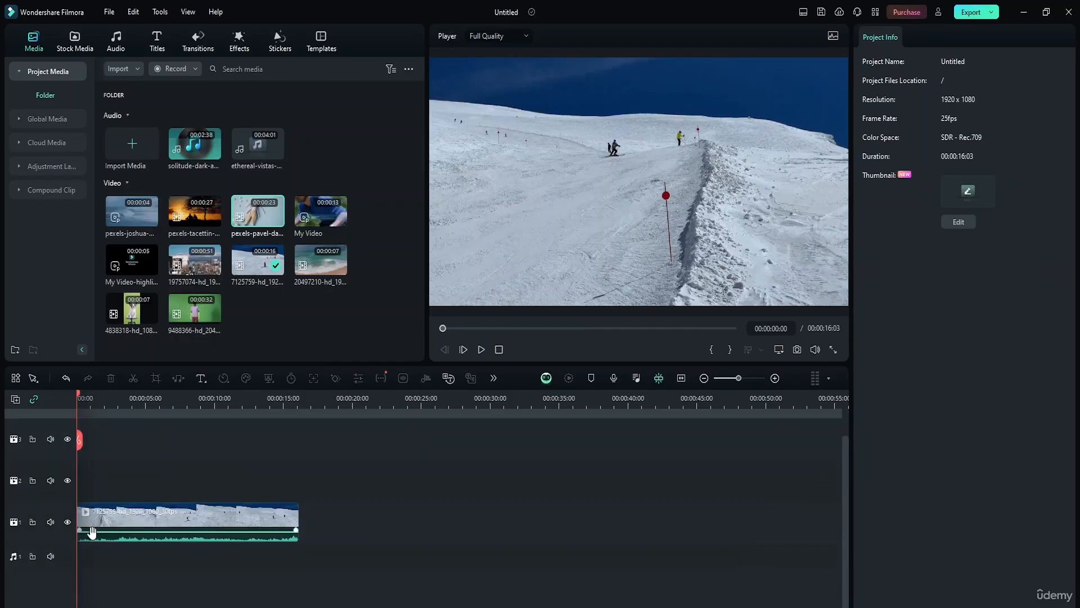
right_click(21, 417)
left_click(129, 467)
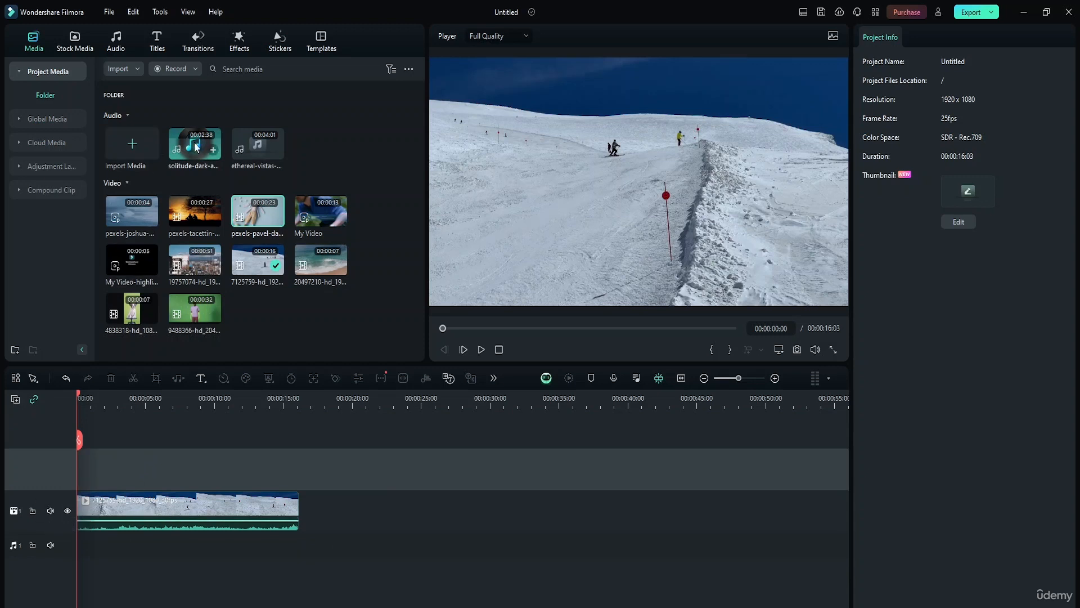
Add the solitude-dark-ambient-electronic music to audio track 1 from the timeline's start and play a short section
left_click_drag(195, 144, 94, 548)
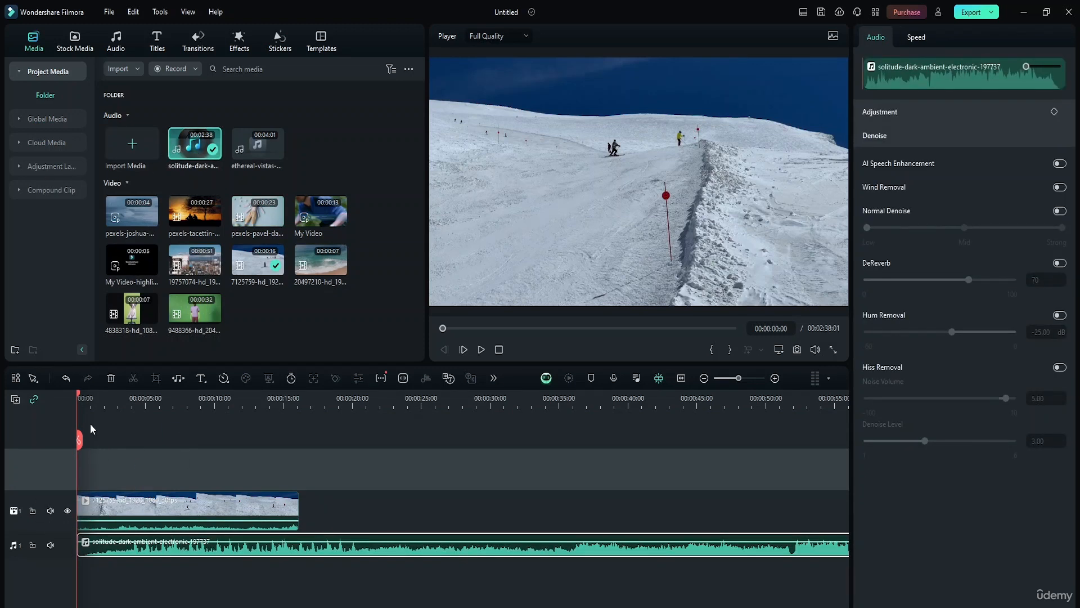
key("space")
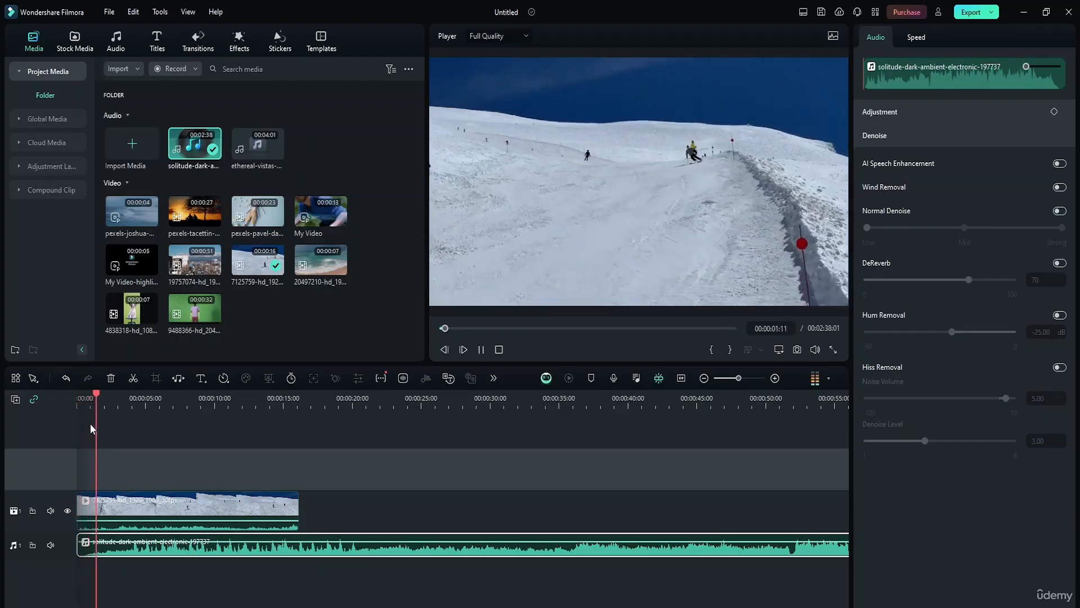
key("space")
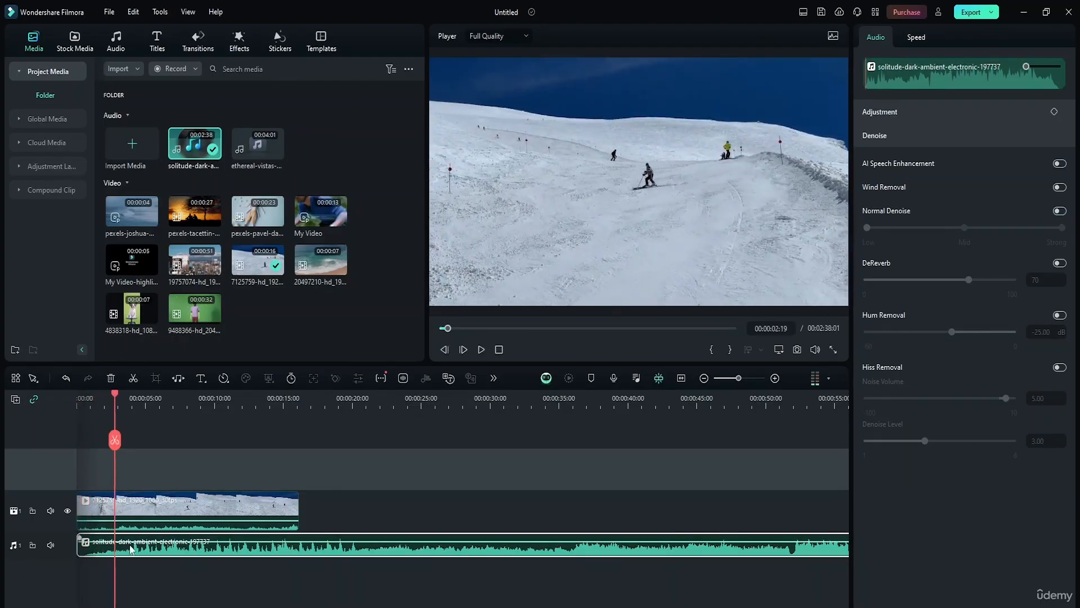
Lower the music clip's volume to -13.31 dB and add a volume keyframe at 00:00:02:19
left_click_drag(146, 542, 148, 547)
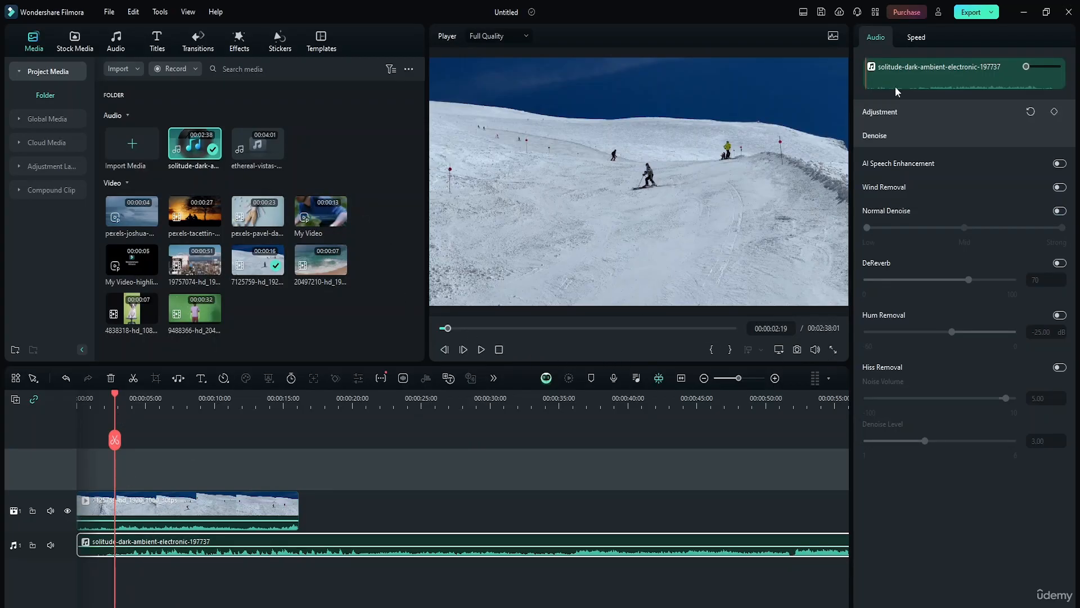
left_click(917, 37)
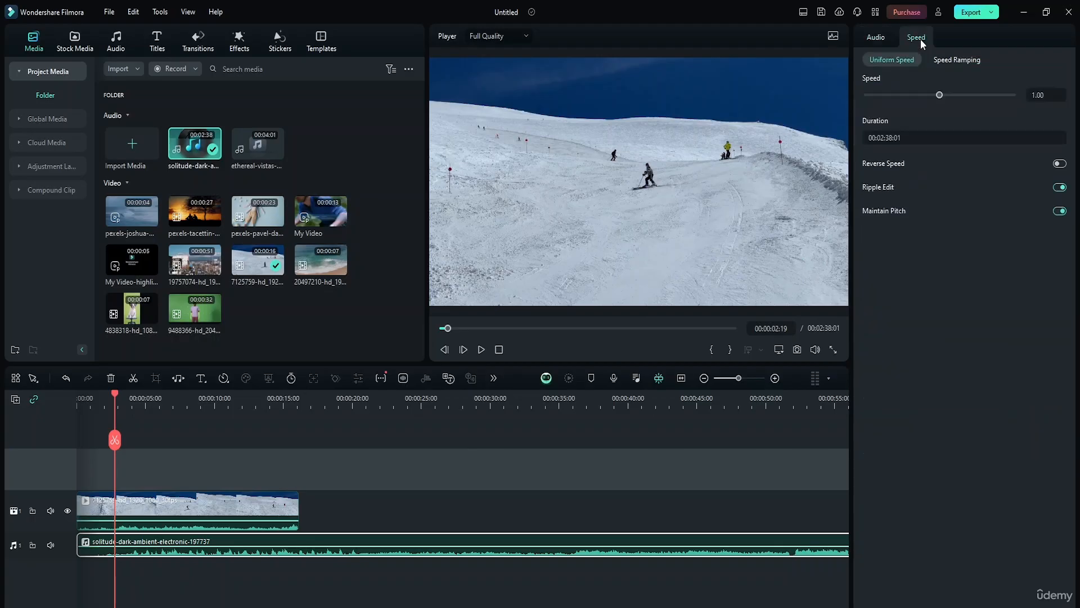
left_click(884, 37)
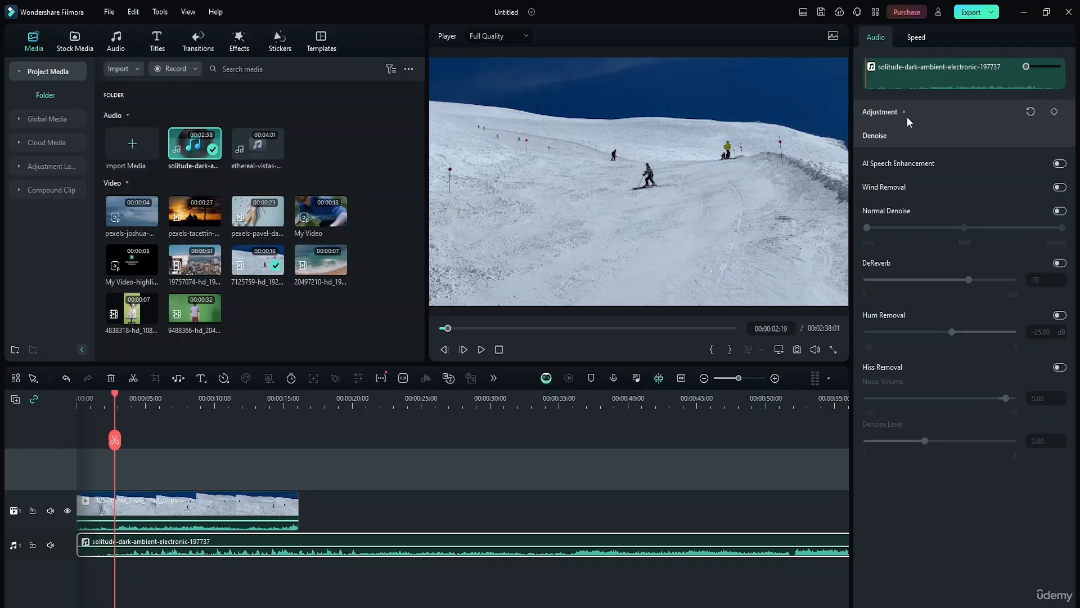
left_click(1054, 113)
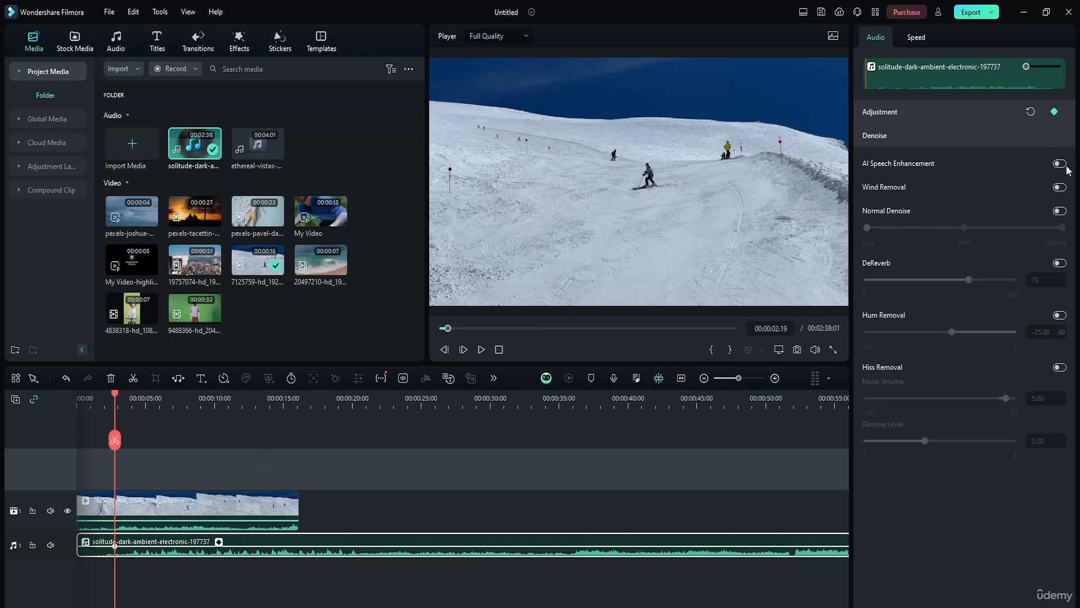
left_click(895, 114)
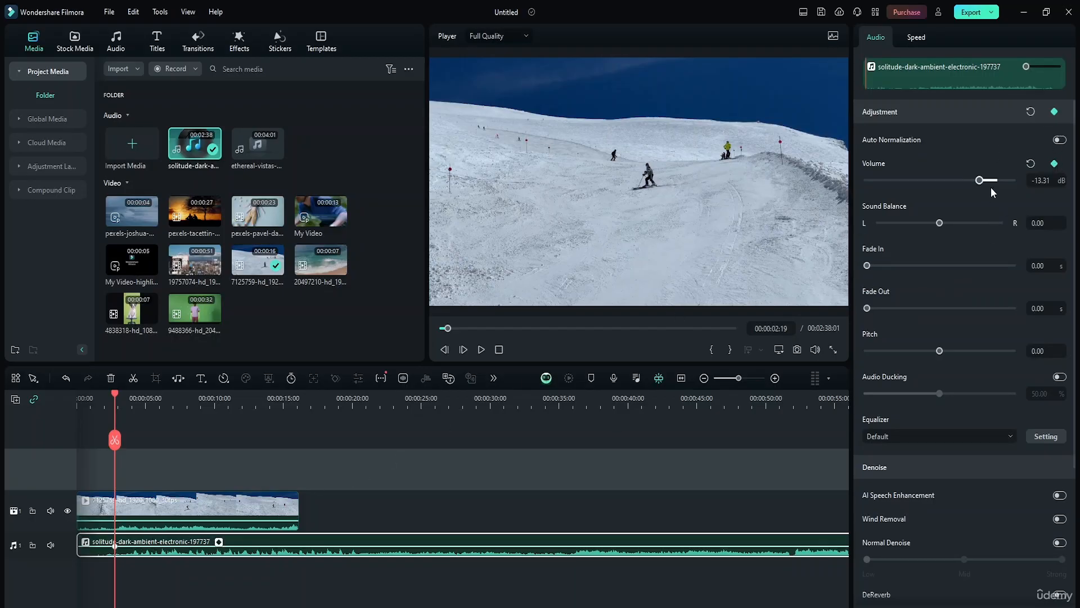
left_click(1055, 164)
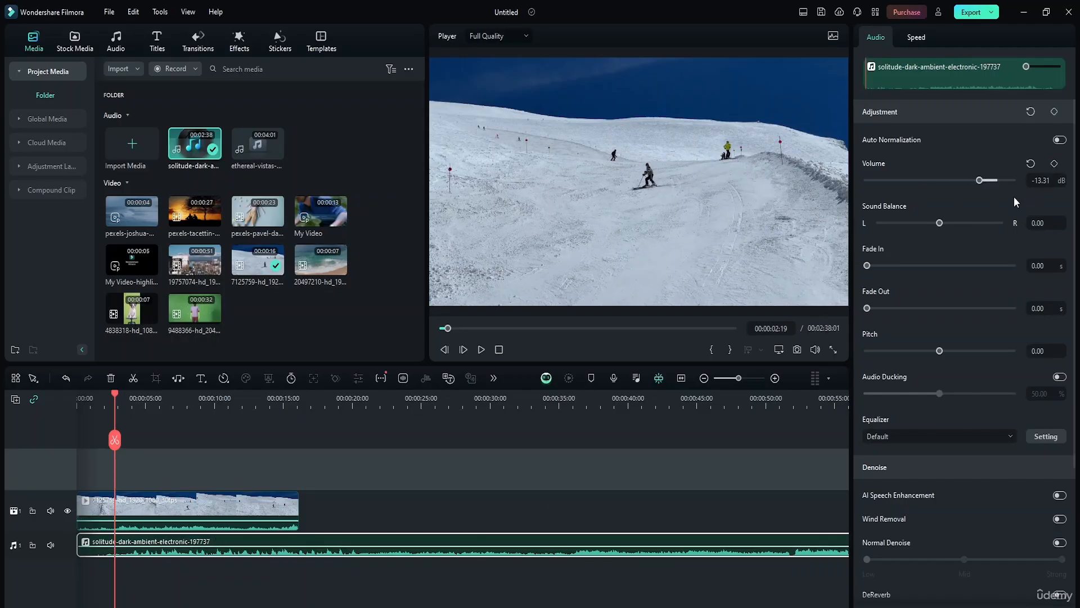
left_click(1056, 164)
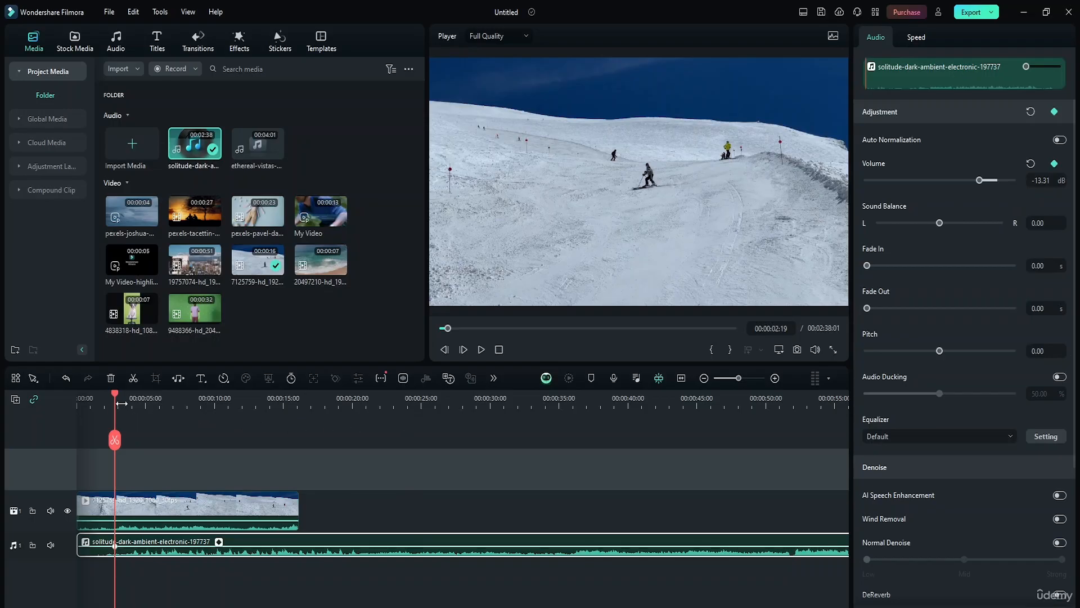
Add a volume keyframe of -45 dB to the music at 00:00:08:01 and play back the volume drop
left_click_drag(122, 404, 210, 399)
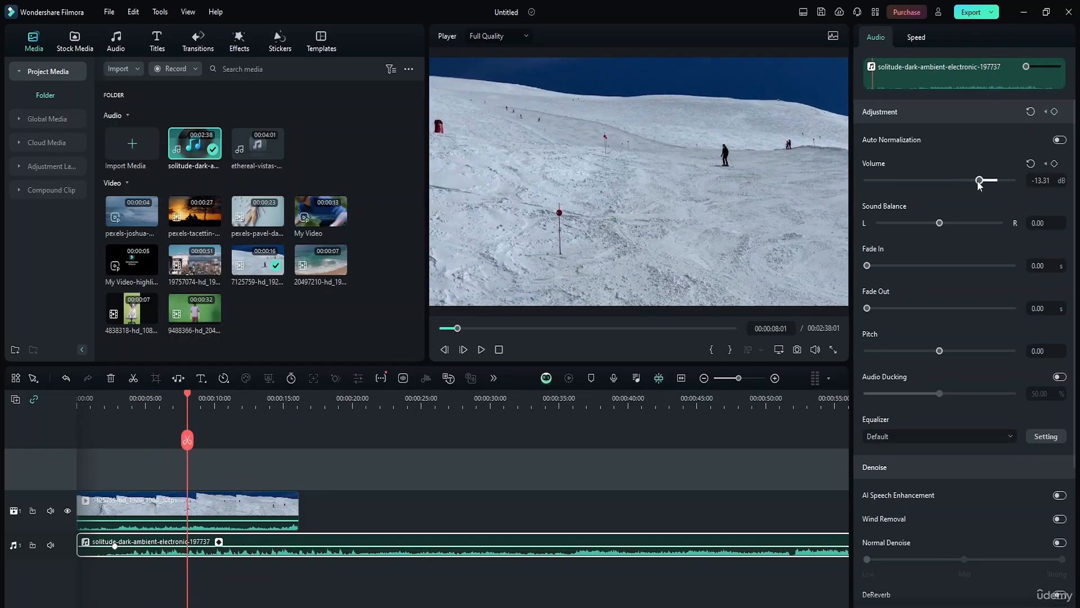
left_click_drag(980, 185, 939, 189)
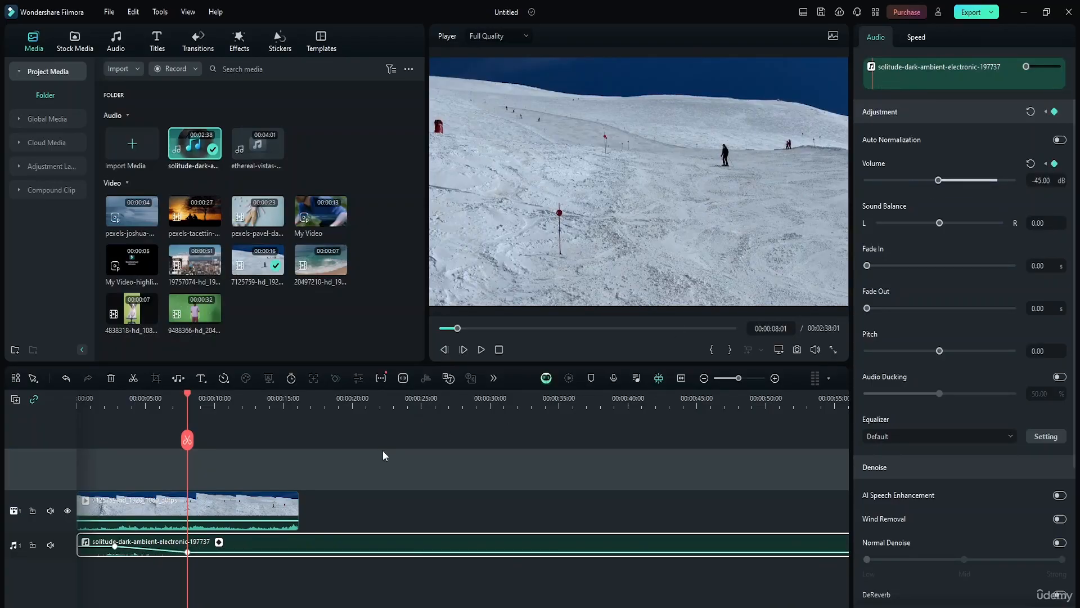
left_click_drag(188, 394, 59, 411)
key("space")
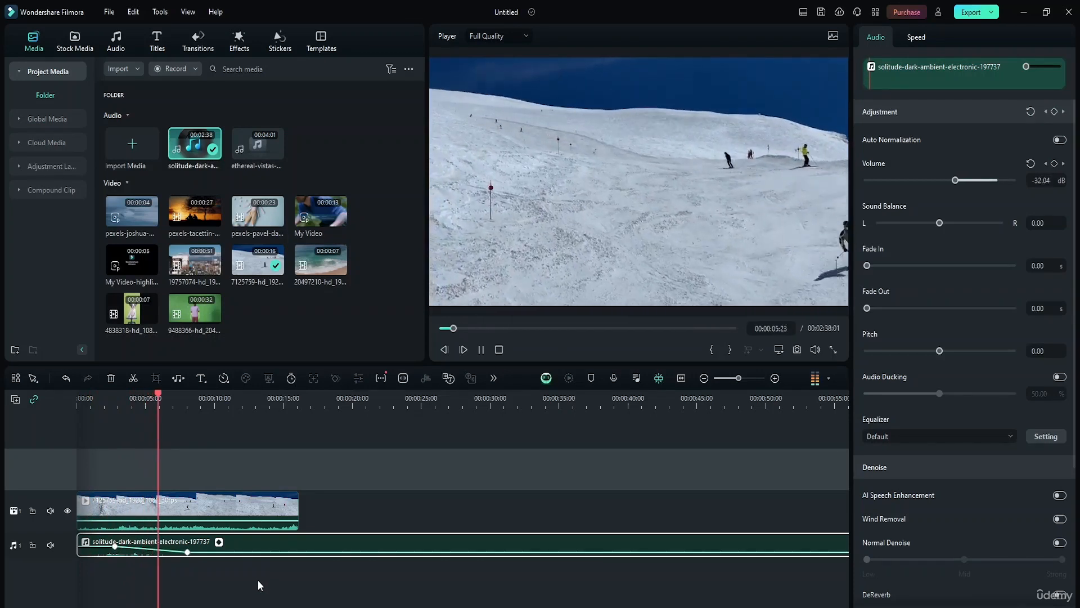
key("space")
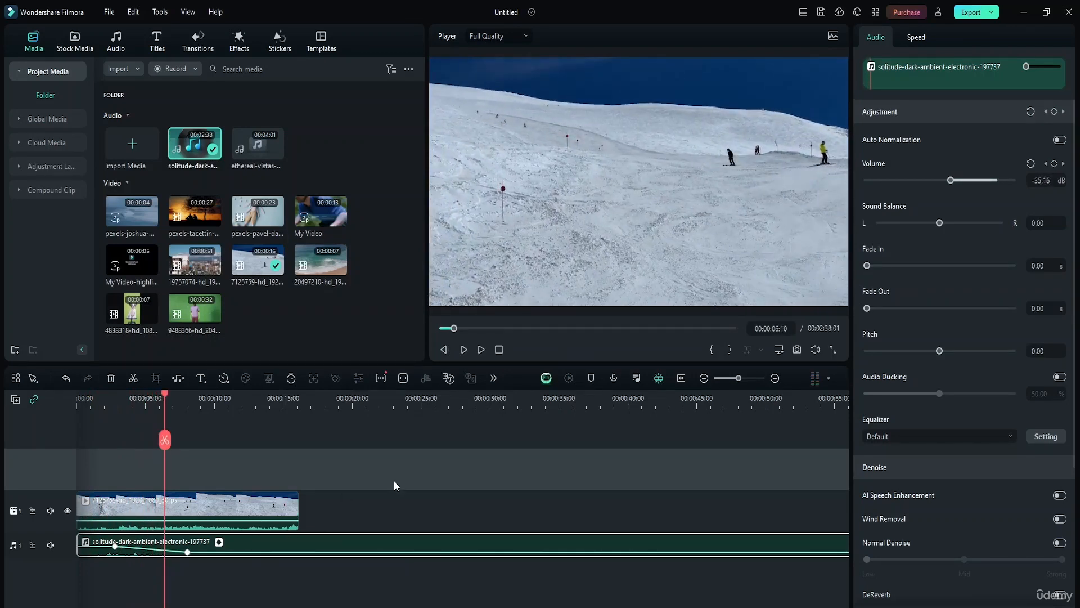
Set the music's volume keyframe at 00:00:08:01 to -4 dB and play from near the start to 00:00:10:10
left_click(187, 552)
left_click_drag(951, 180, 993, 180)
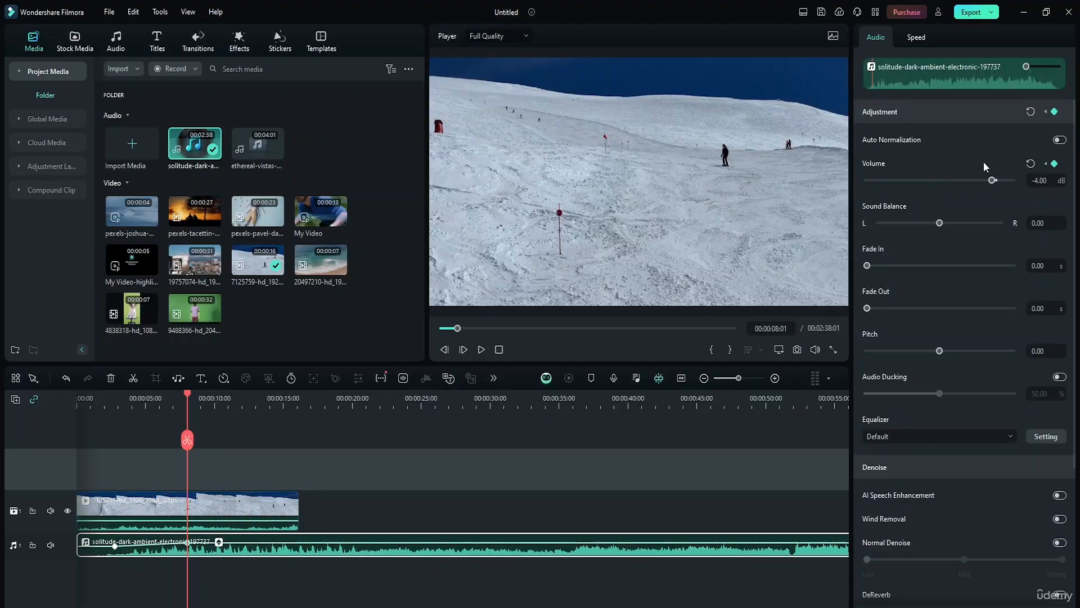
left_click_drag(186, 394, 180, 395)
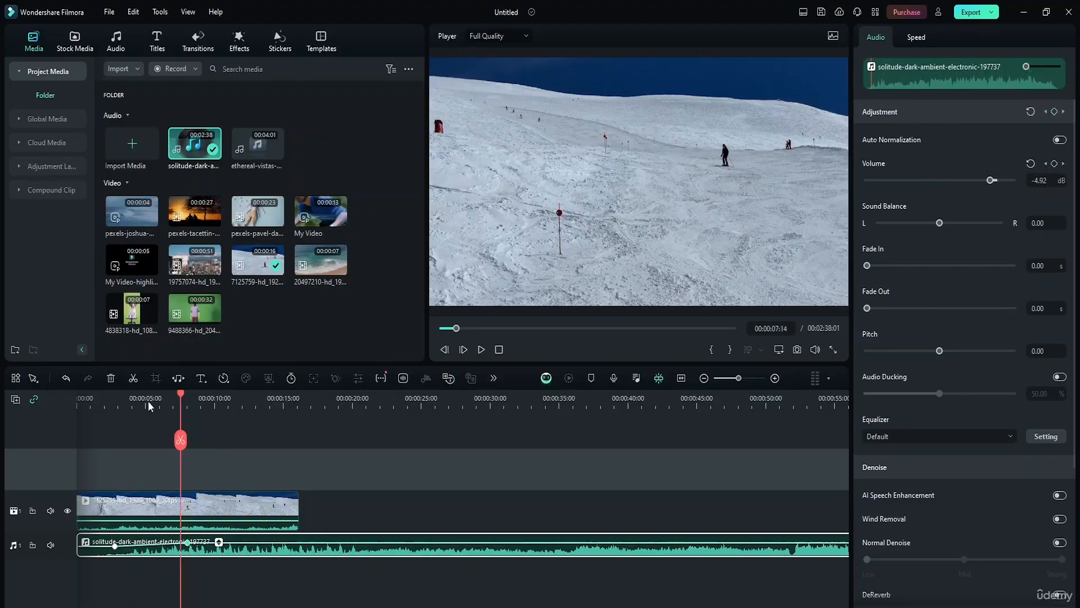
left_click(99, 403)
key("space")
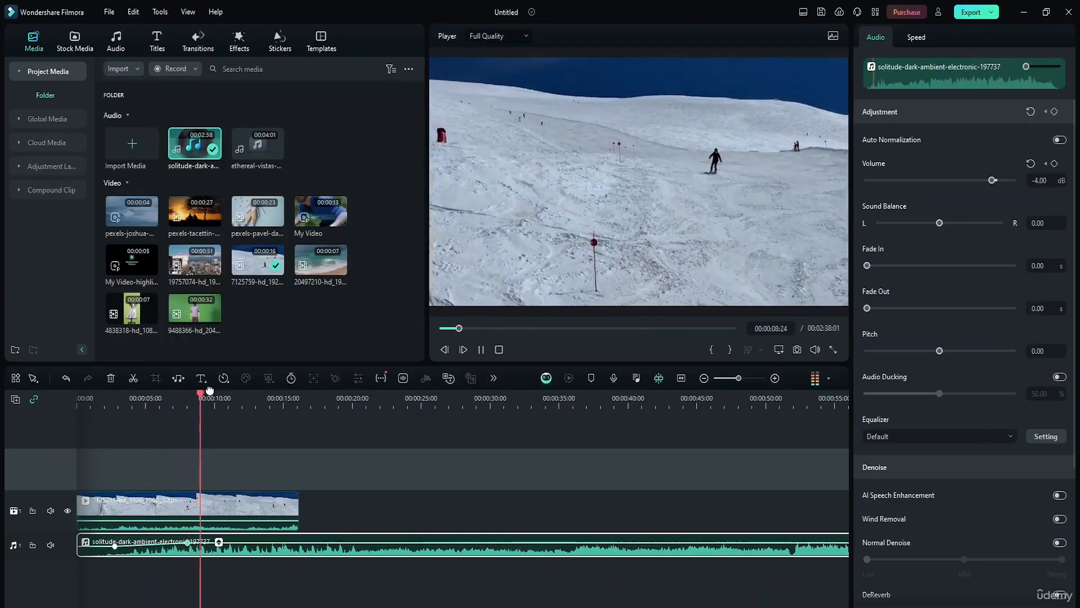
key("space")
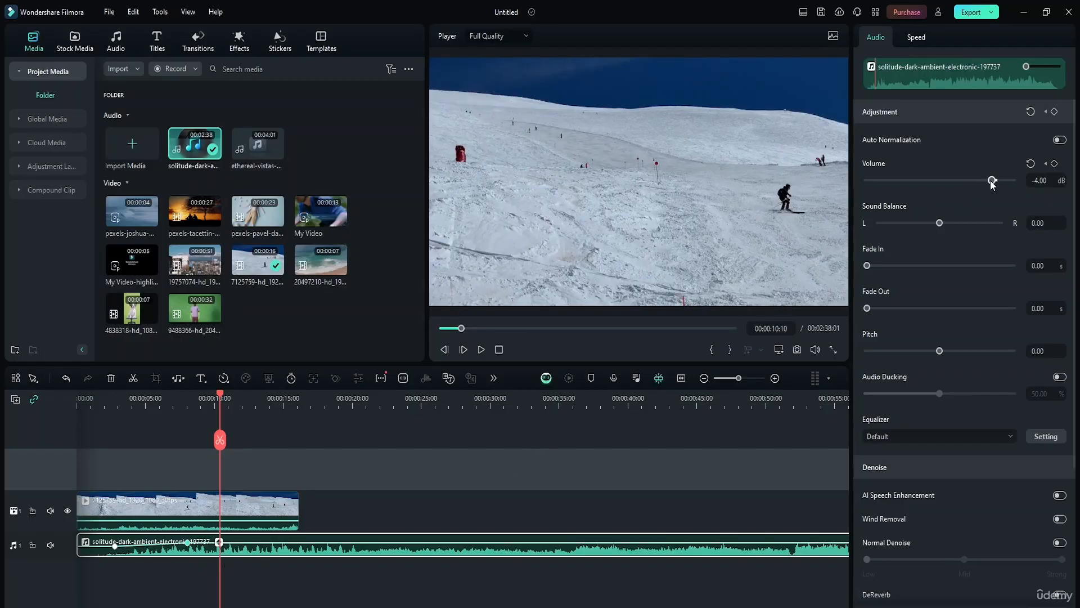
Add volume keyframes of -26 dB at 00:00:10:10 and 12 dB at 00:00:15:04 to the music clip
left_click_drag(992, 182, 963, 188)
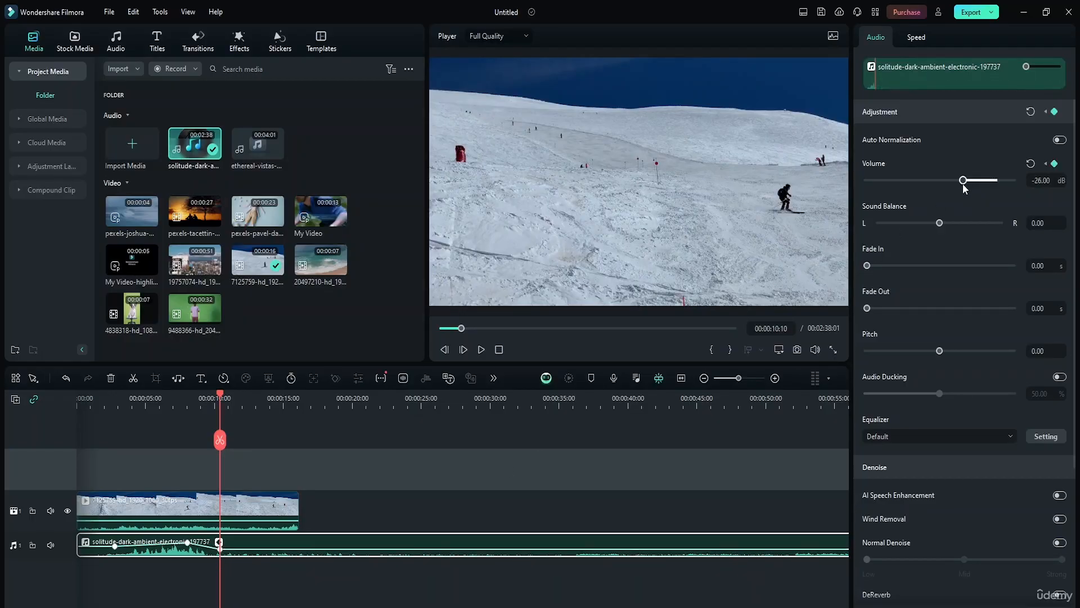
left_click(224, 393)
left_click_drag(224, 397, 286, 394)
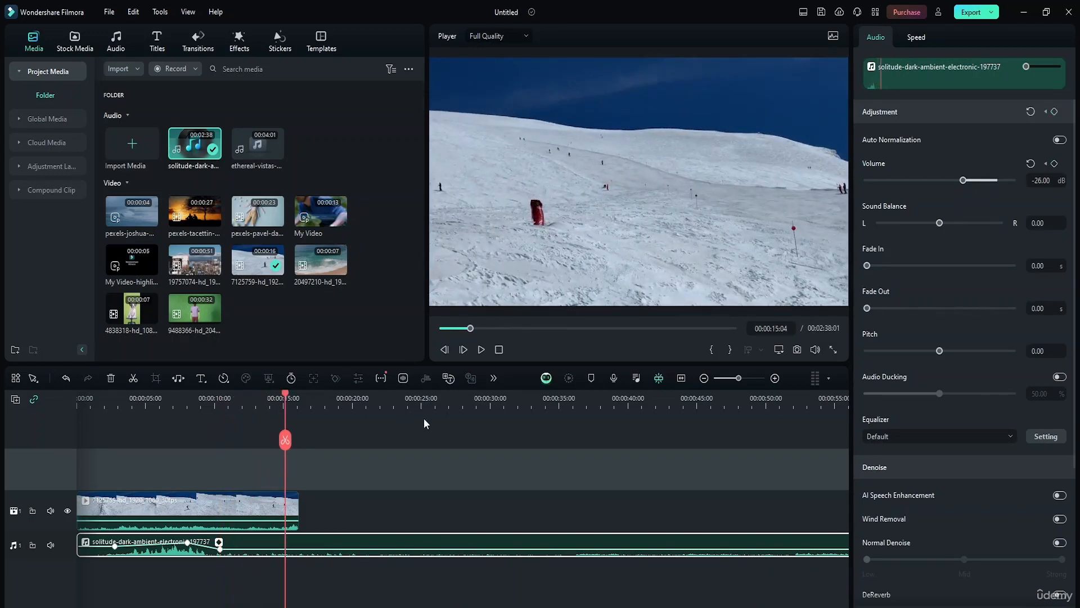
left_click_drag(963, 180, 1015, 182)
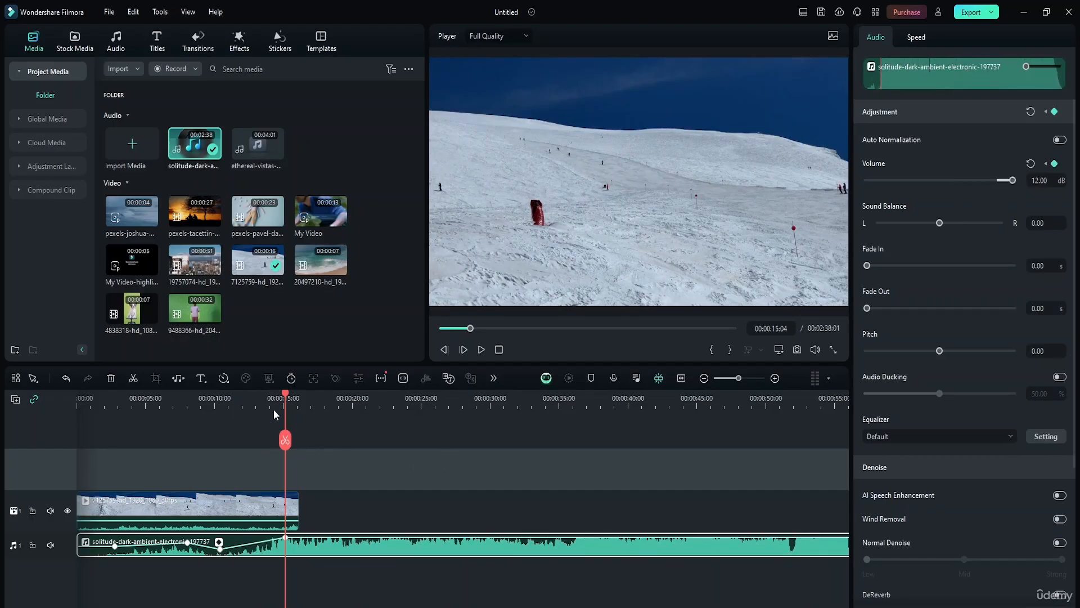
Play the timeline from near the start to about 00:00:15:00 to check the volume changes, then rewind to 00:00:03:14
left_click_drag(287, 399, 106, 430)
key("space")
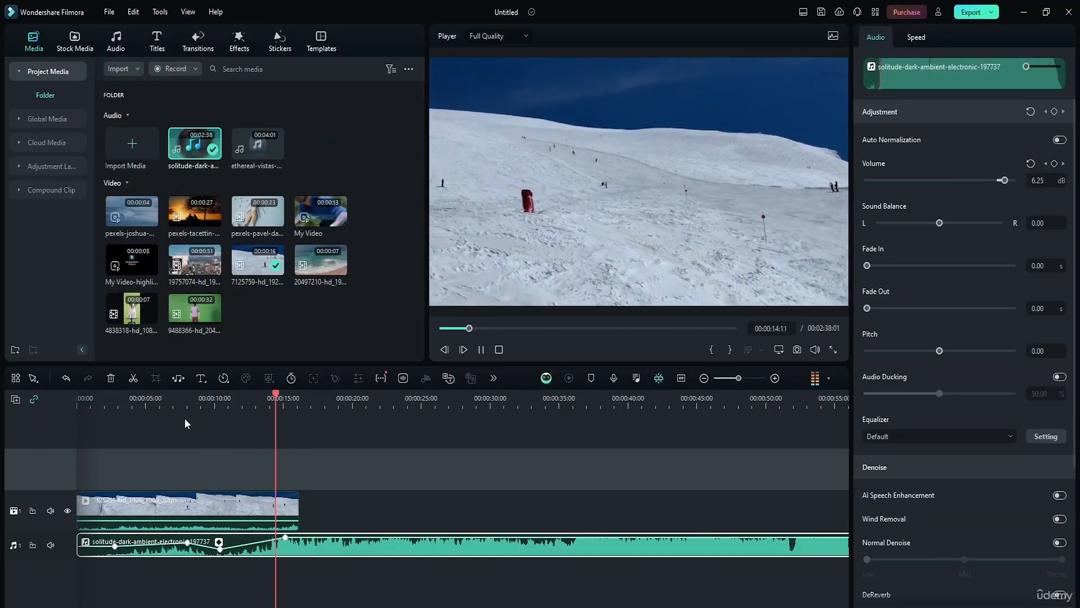
key("space")
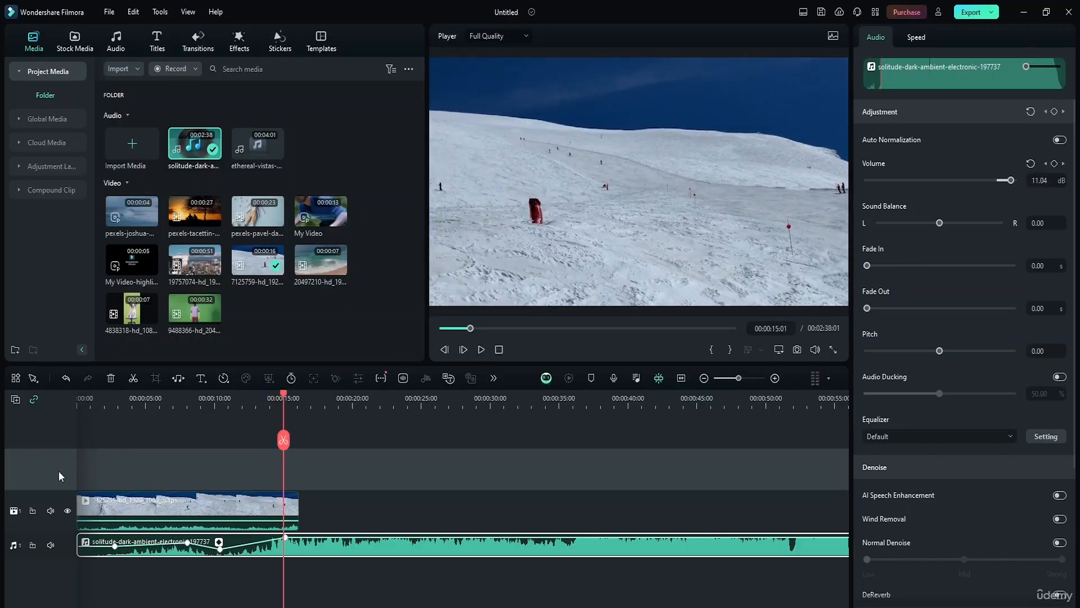
left_click_drag(284, 397, 128, 417)
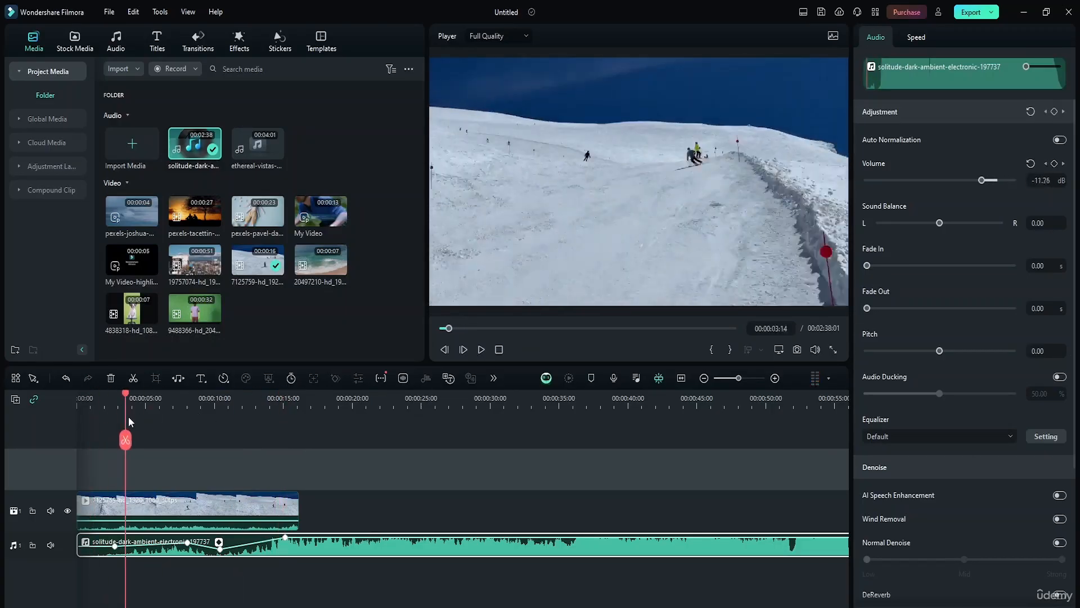
Delete the music clip's volume keyframes at 00:00:15:04 and 00:00:10:10
left_click(287, 540)
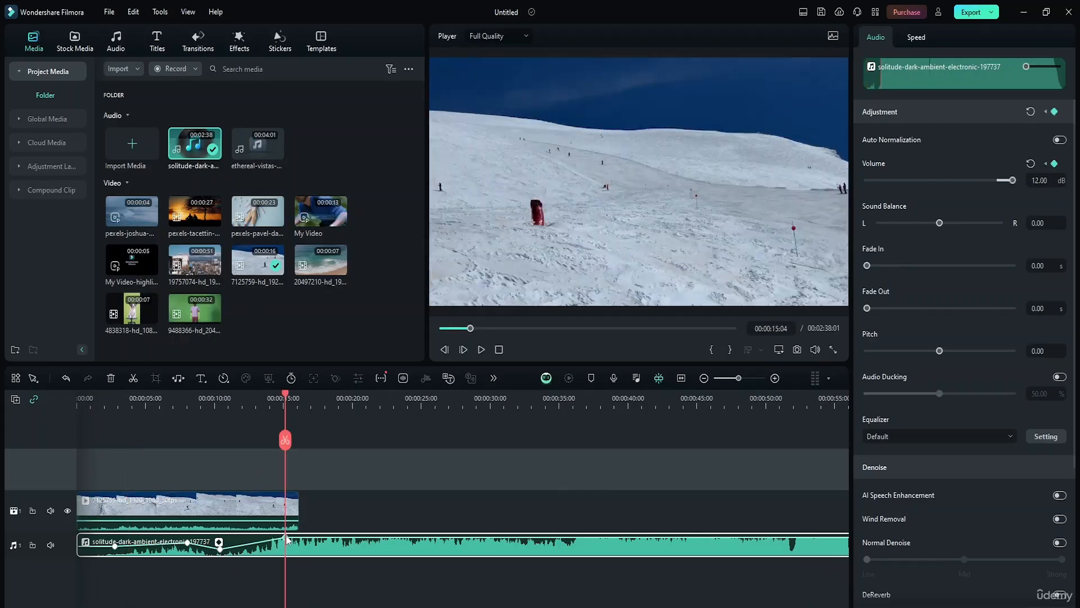
key("Delete")
left_click(219, 549)
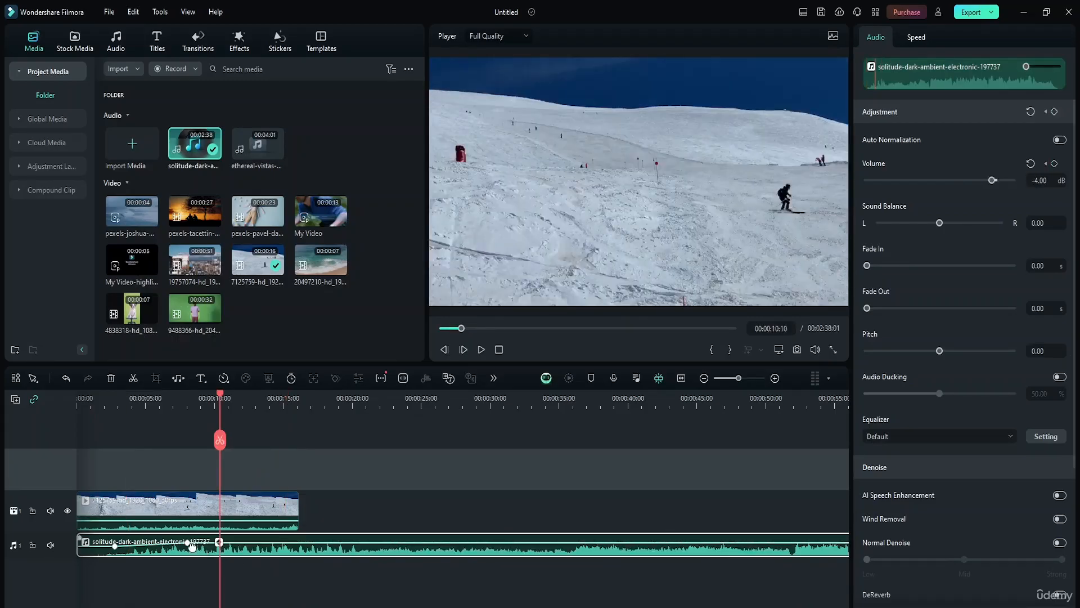
key("Delete")
key("ctrl+z")
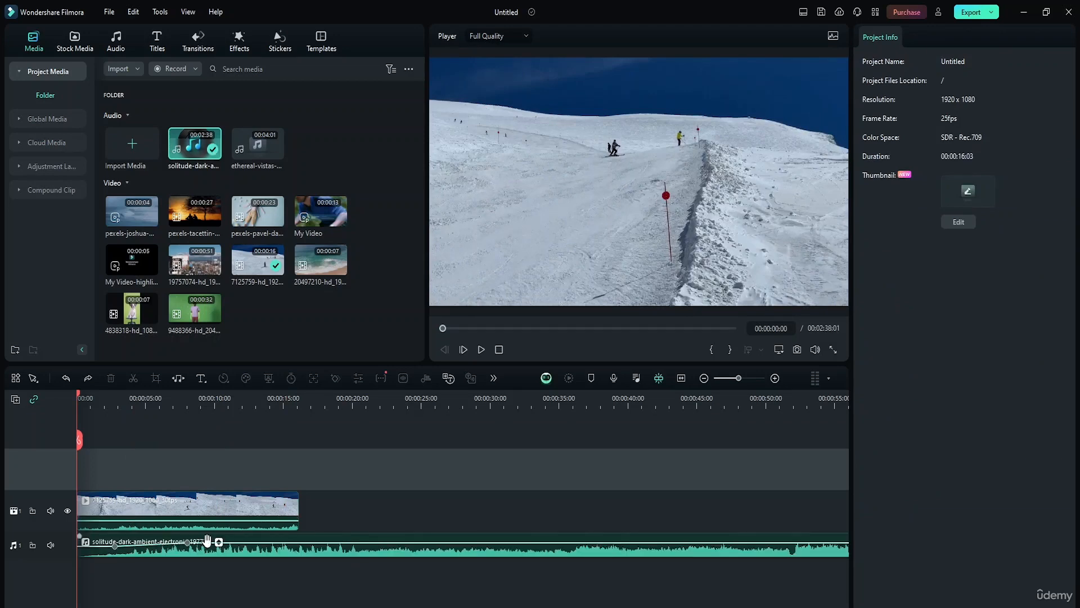
Delete the music clip's remaining volume keyframes at 00:00:08:01 and 00:00:02:19
left_click(231, 554)
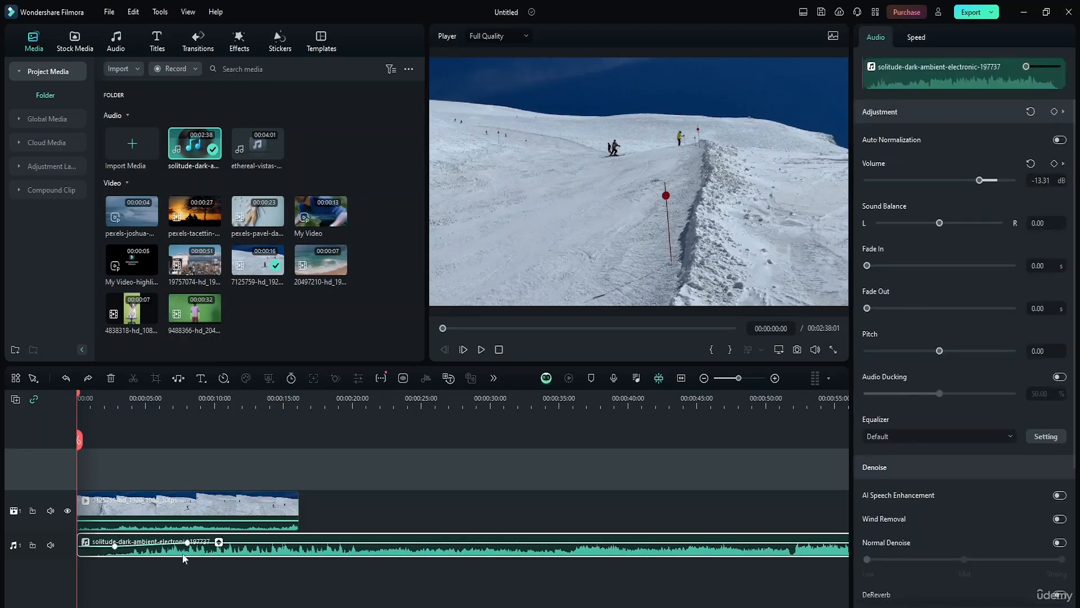
left_click(188, 542)
key("Delete")
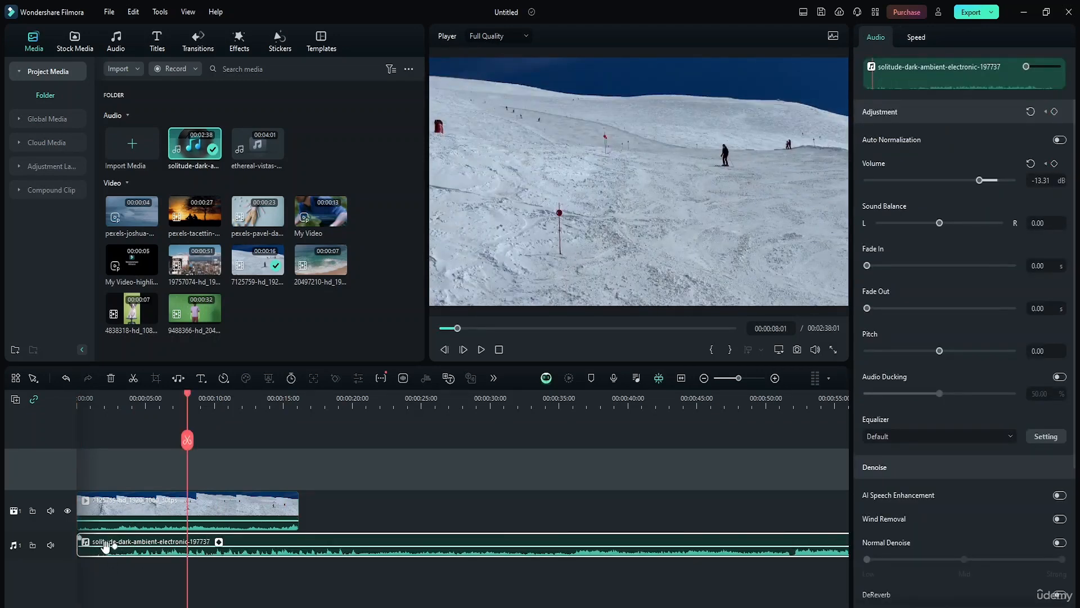
left_click(116, 553)
key("Delete")
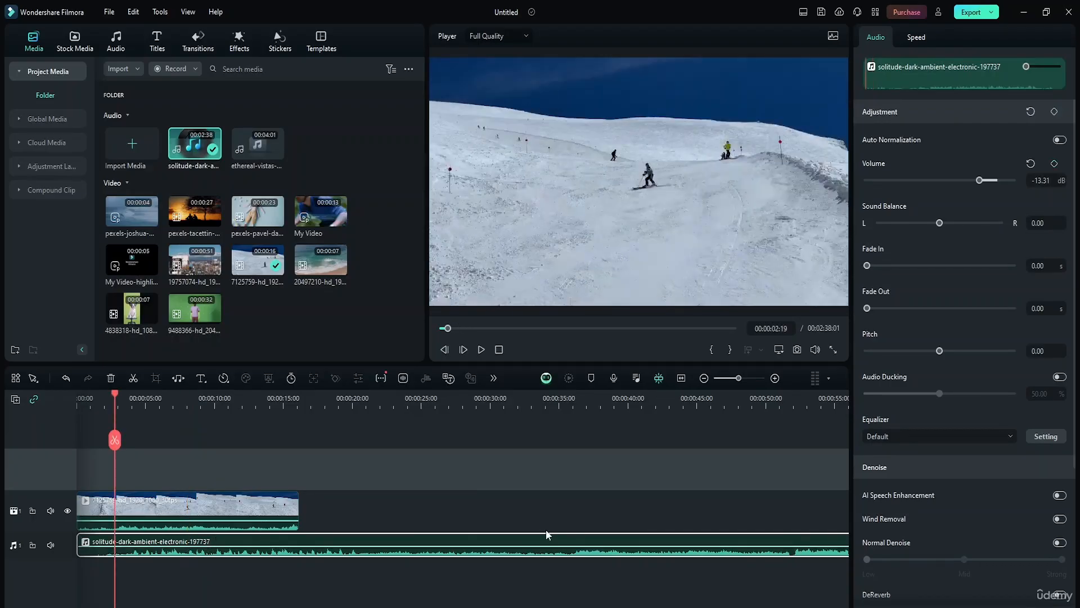